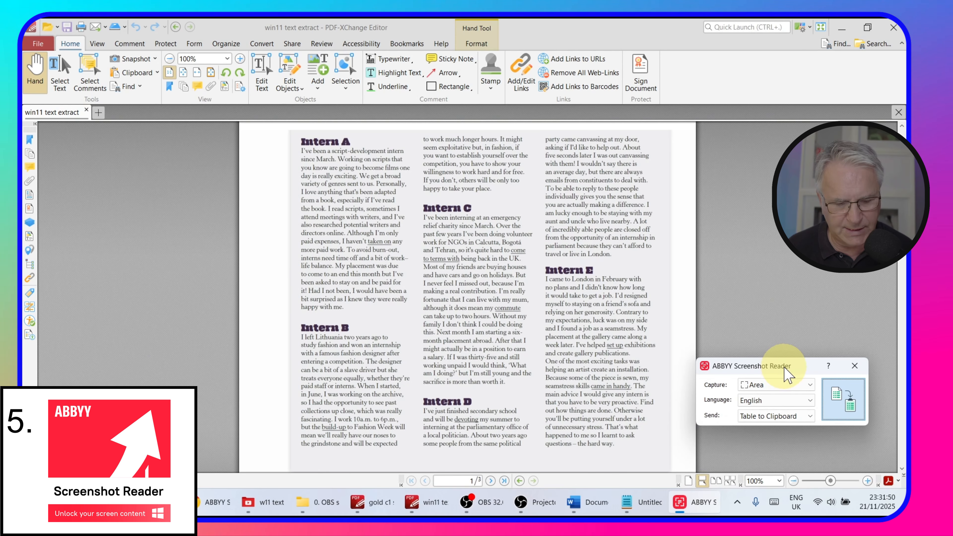
Review the capture, language and send options in ABBYY Screenshot Reader, keeping the Area capture mode and English.
key("t")
left_click(821, 285)
left_click_drag(821, 303, 822, 302)
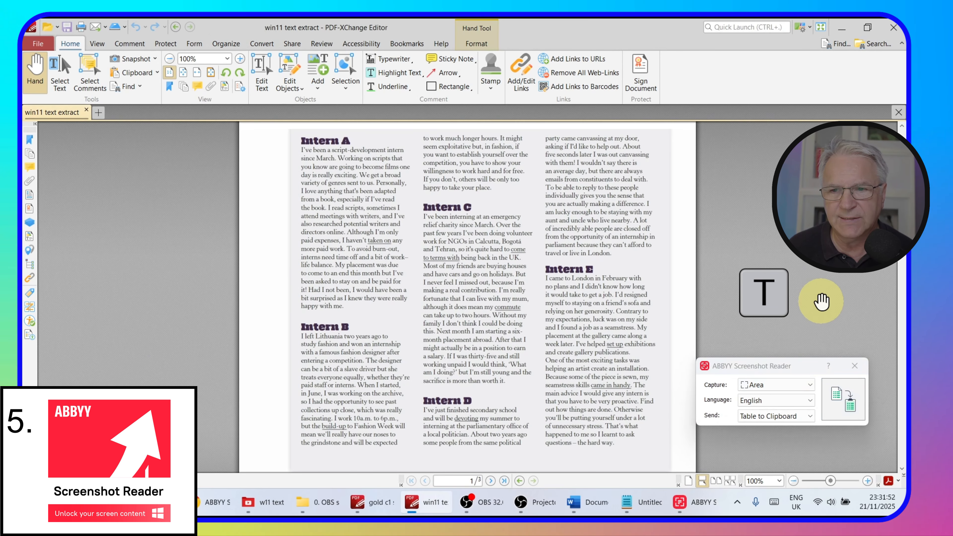
left_click_drag(783, 369, 805, 308)
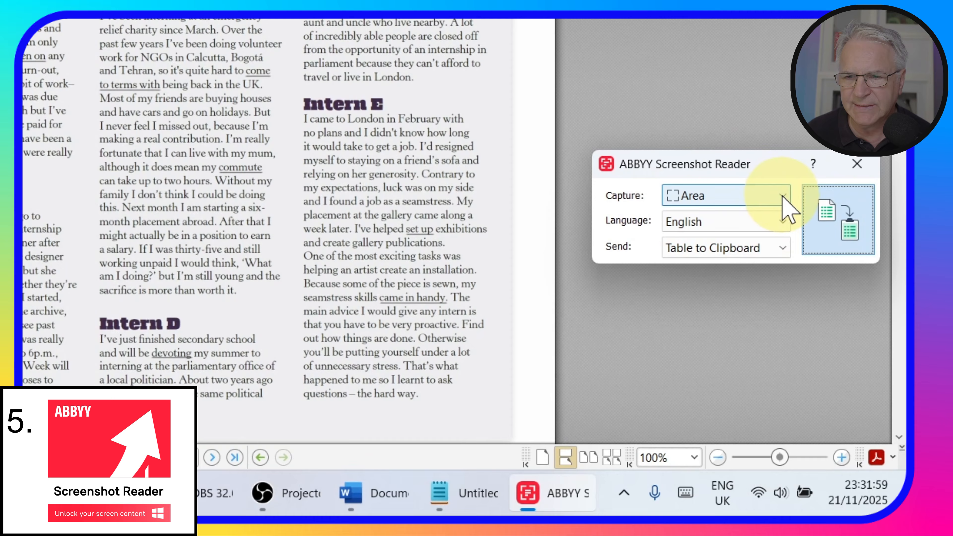
left_click(782, 196)
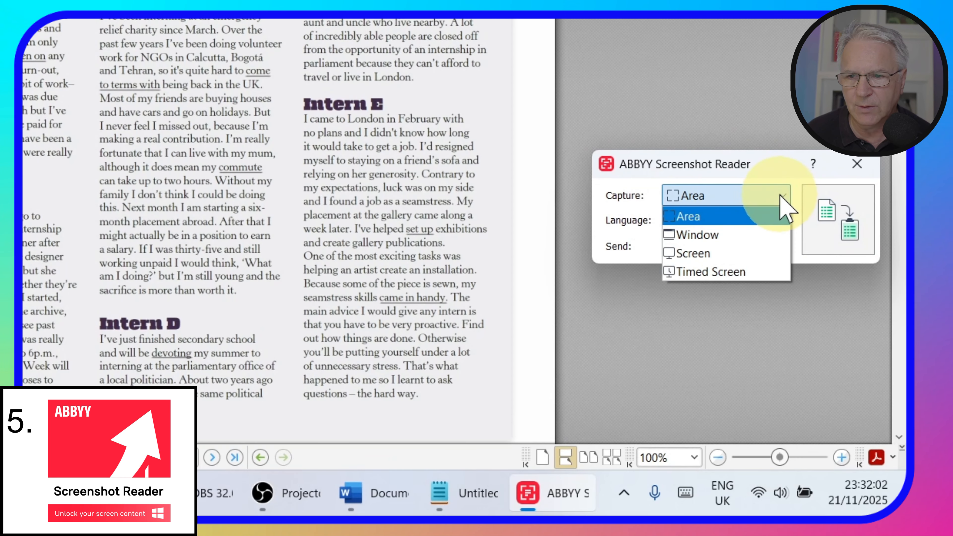
left_click(782, 216)
left_click(781, 221)
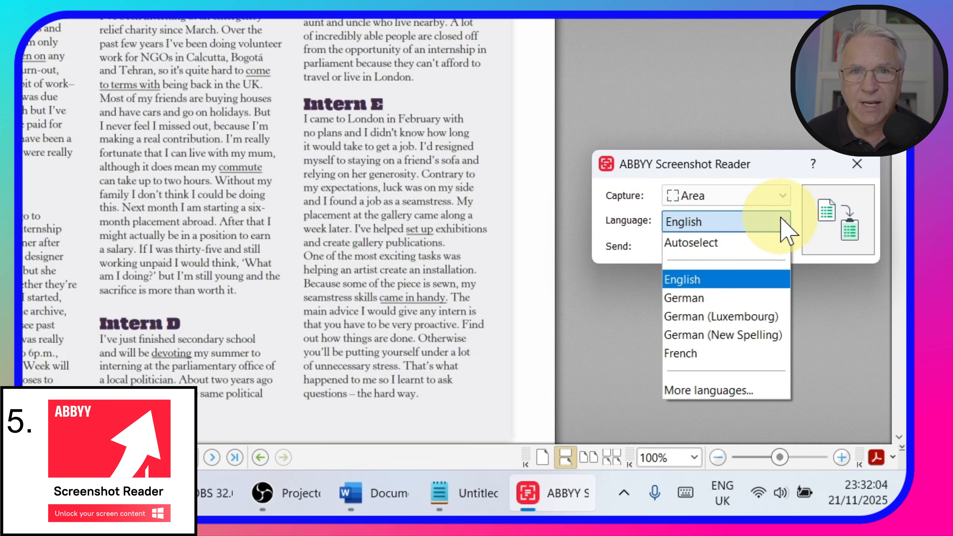
left_click(781, 224)
left_click(782, 247)
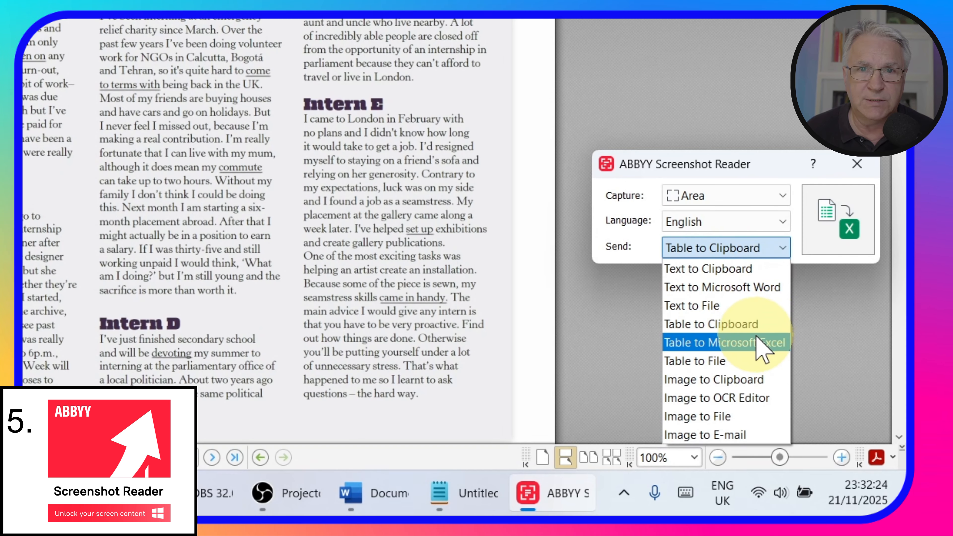
Set the capture output to Text to Clipboard and capture the three-column intern article from the PDF page.
left_click(751, 397)
left_click(838, 220)
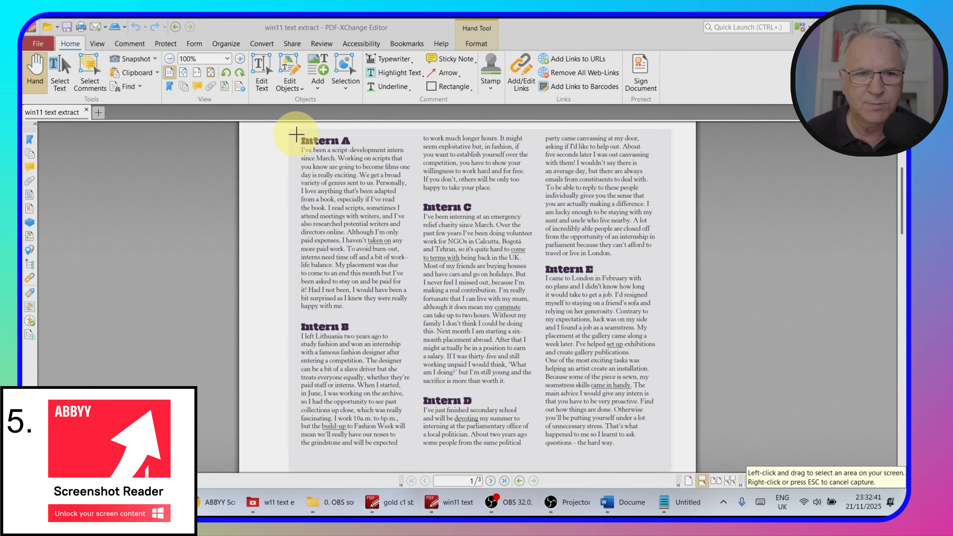
left_click_drag(296, 132, 663, 454)
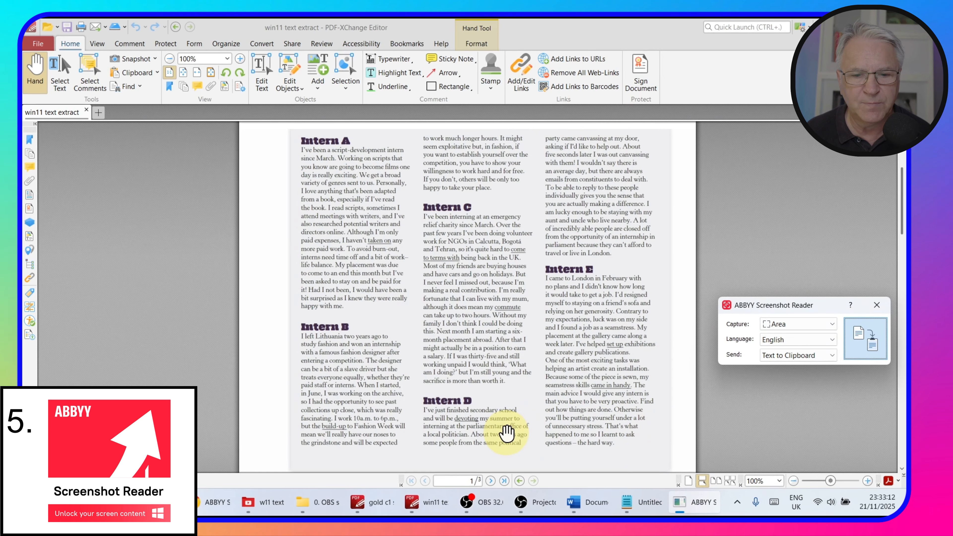
Paste the captured intern text into the blank Notepad document and narrow the Notepad window.
left_click(648, 508)
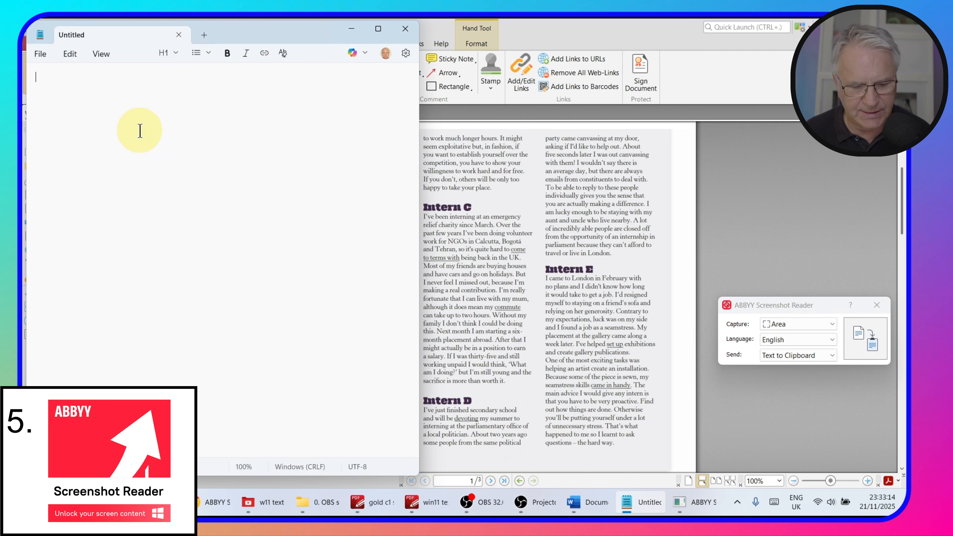
key("ctrl+v")
mouse_move(419, 184)
left_mouse_down()
mouse_move(392, 184)
mouse_move(597, 191)
mouse_move(365, 187)
mouse_move(420, 191)
left_mouse_up()
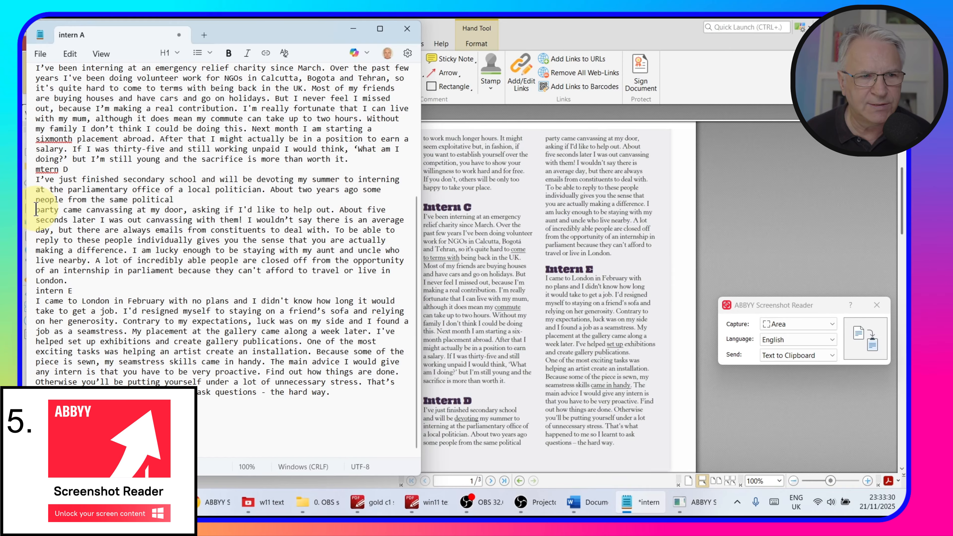
left_click(175, 200)
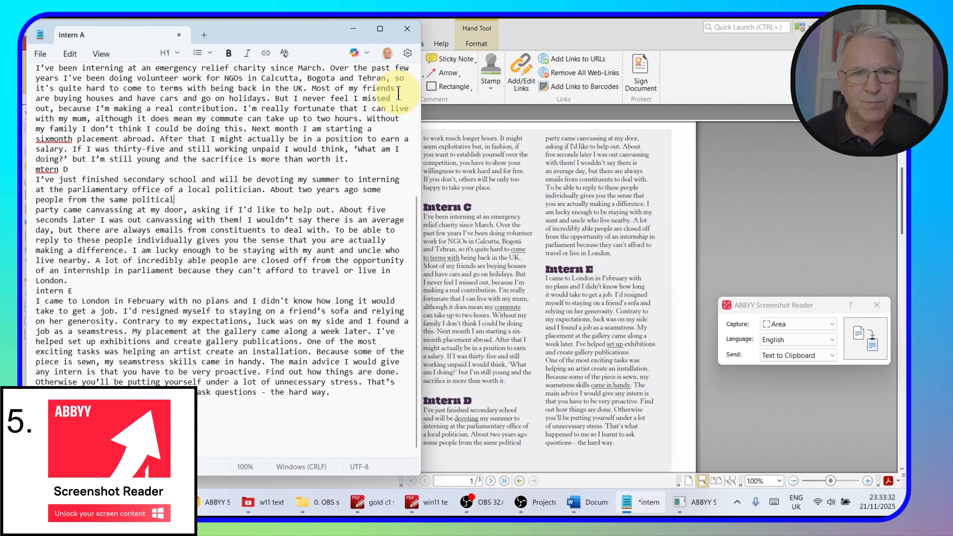
left_click_drag(421, 152, 361, 151)
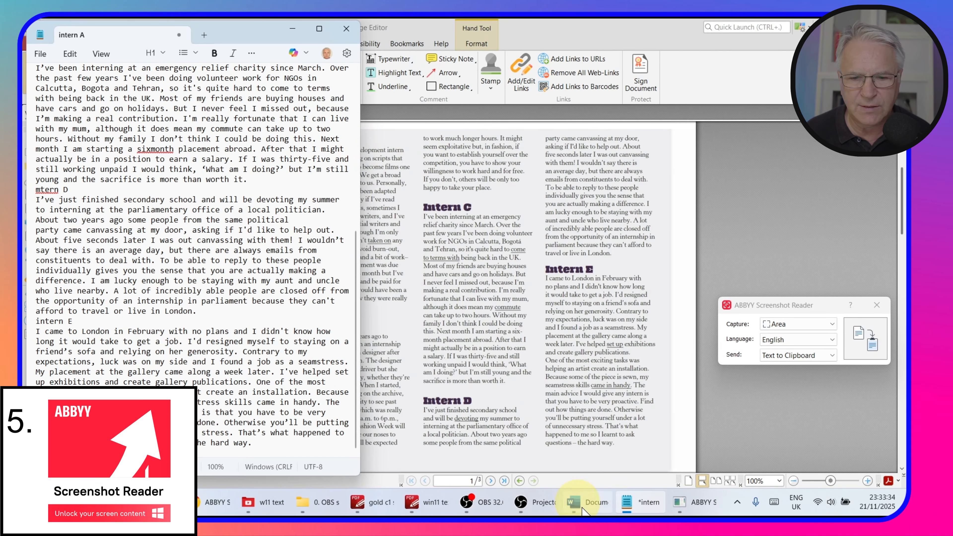
Switch to Word, paste the captured intern text and set its font to Arial.
left_click(596, 511)
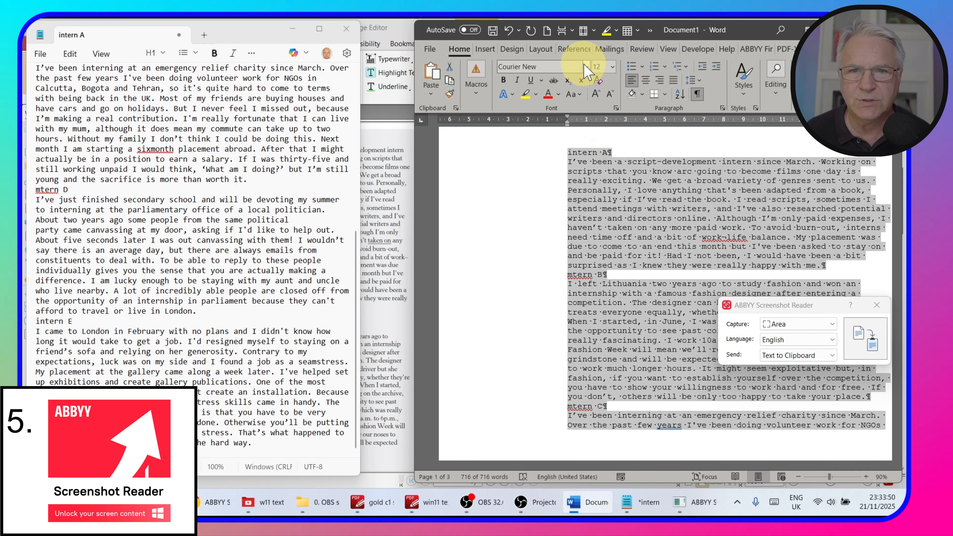
left_click(585, 66)
left_click(520, 147)
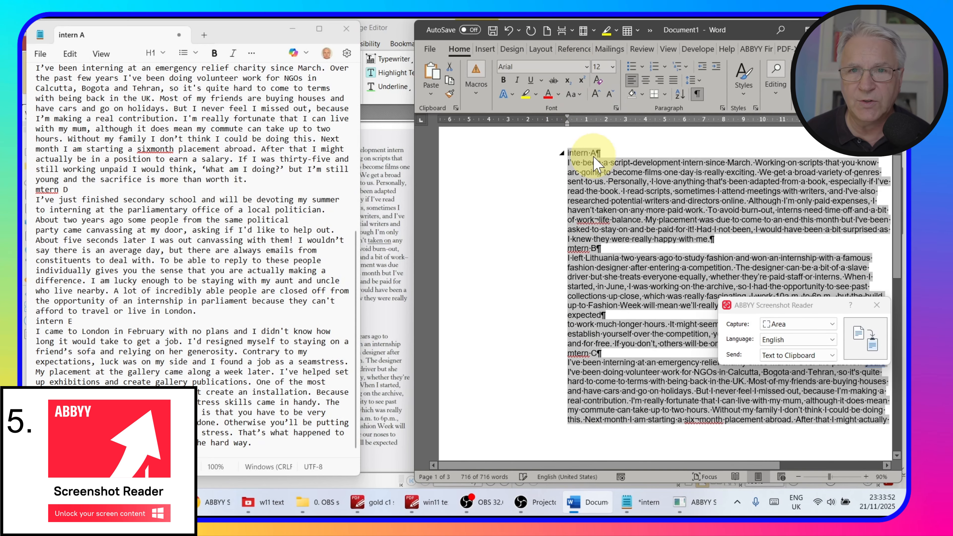
left_click(576, 141)
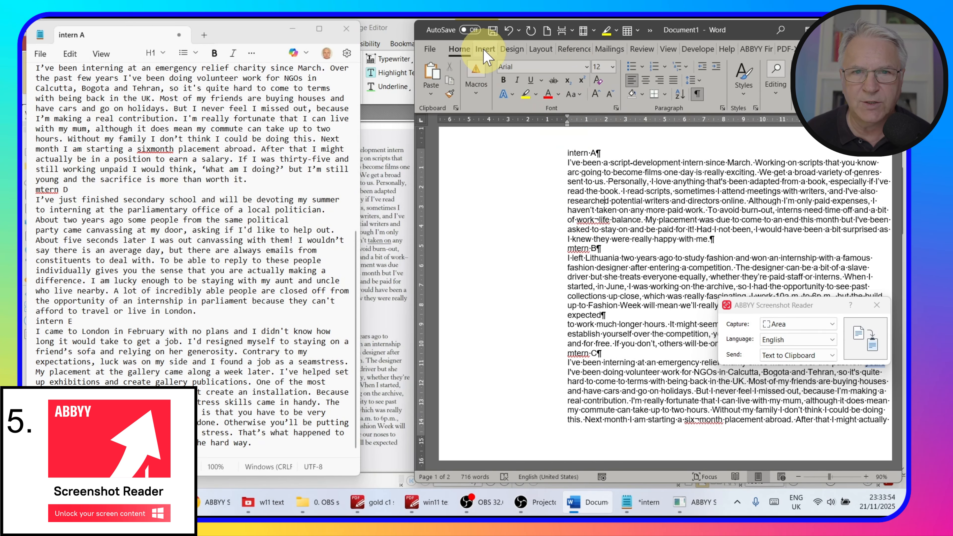
Set the Word document's margins to Narrow and its page orientation to portrait.
left_click(541, 49)
left_click(432, 80)
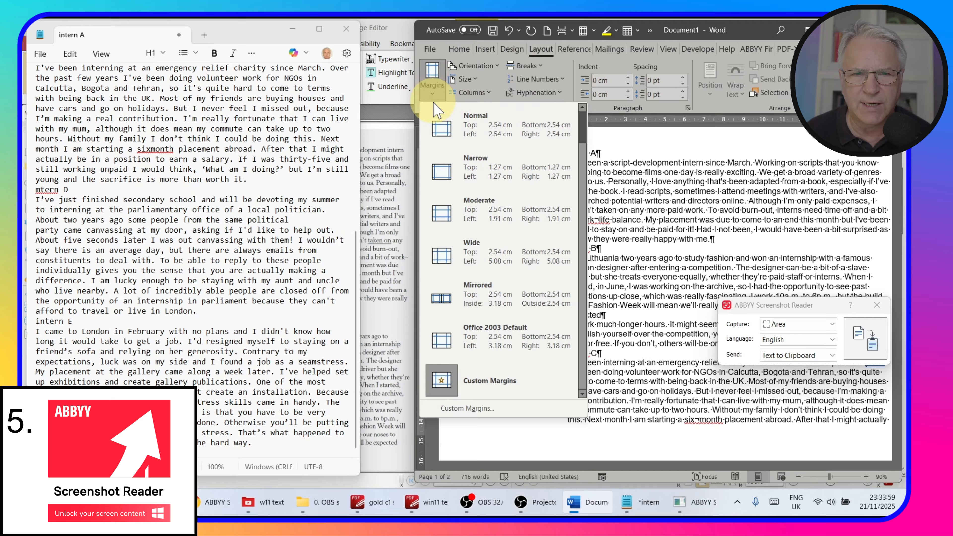
left_click(447, 175)
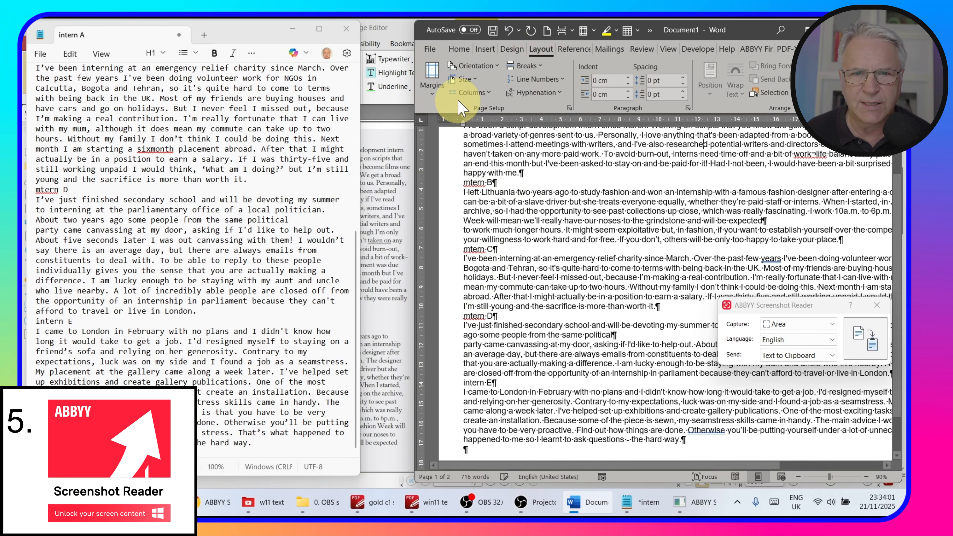
left_click(480, 66)
left_click(474, 89)
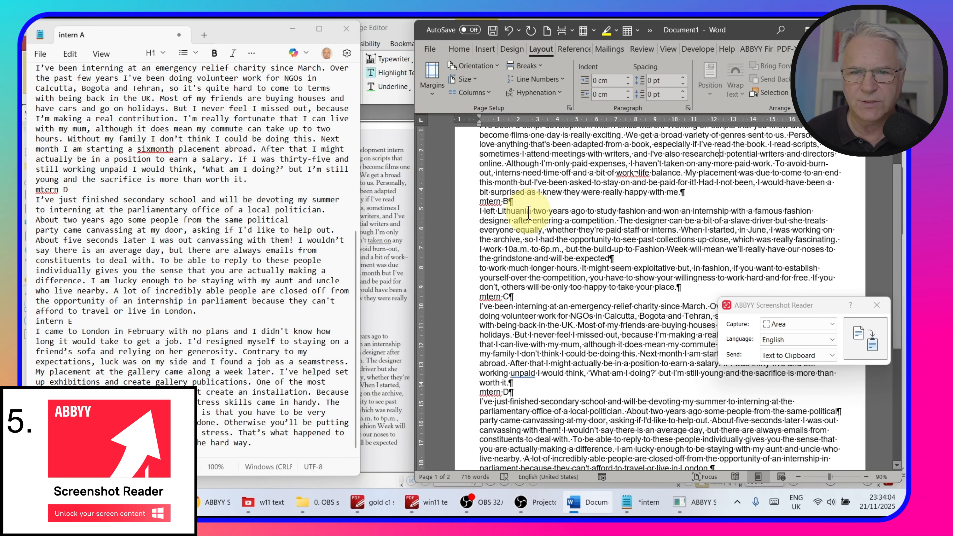
scroll(543, 244, "up", 2)
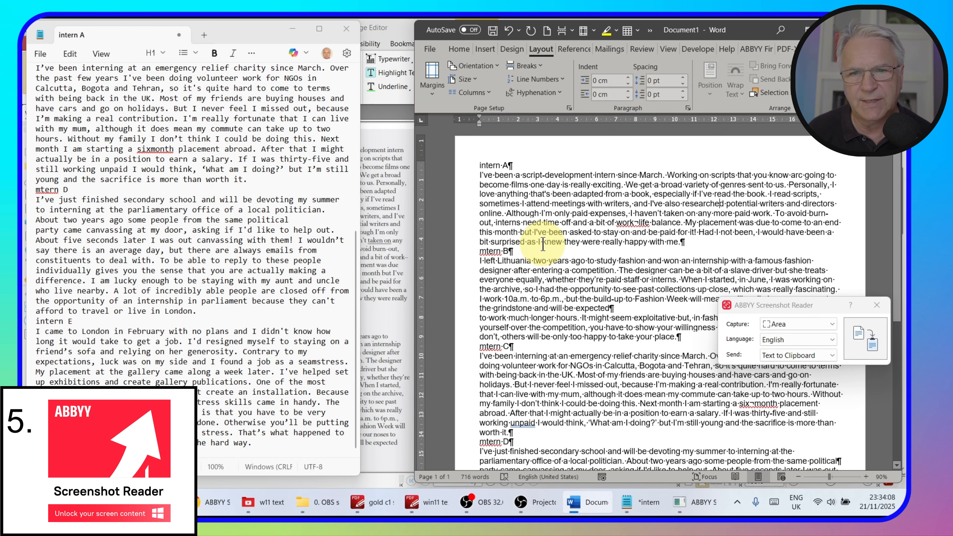
Undo the pasted intern text and its formatting in Word and Notepad until both documents are blank.
key("ctrl+z")
left_click(240, 271)
key("ctrl+z")
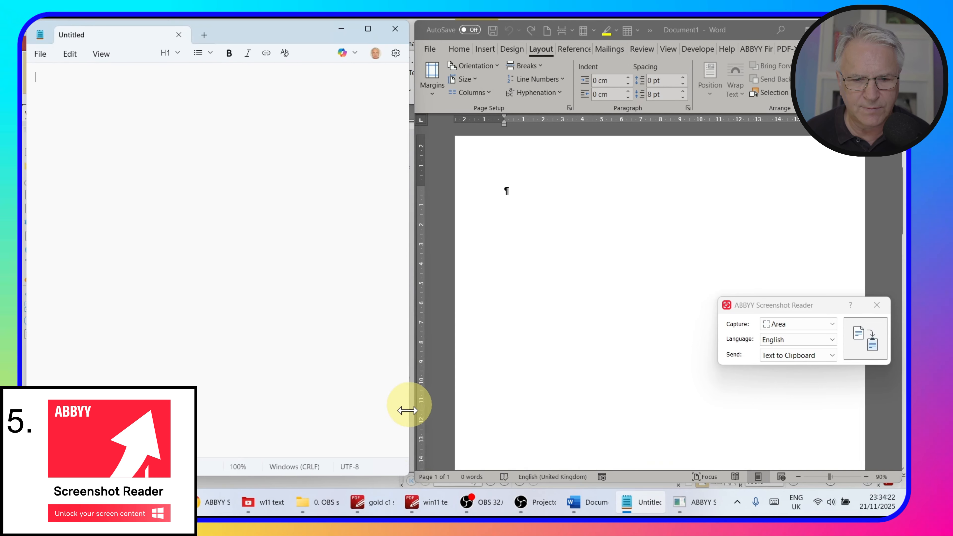
Switch to the comparison chart PDF and place Single Line marks in ABBYY's Notepad and Word cells under Text Column.
left_click(372, 502)
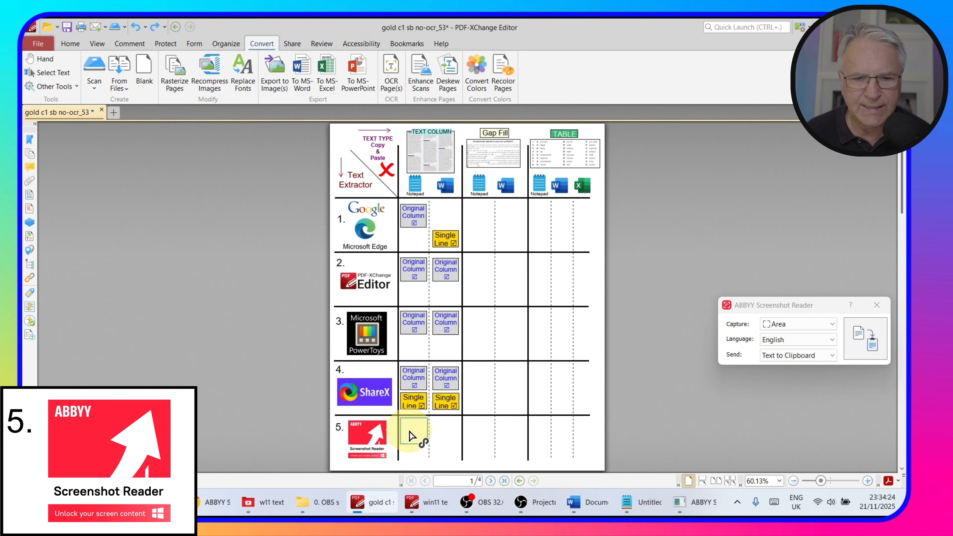
left_click(414, 457)
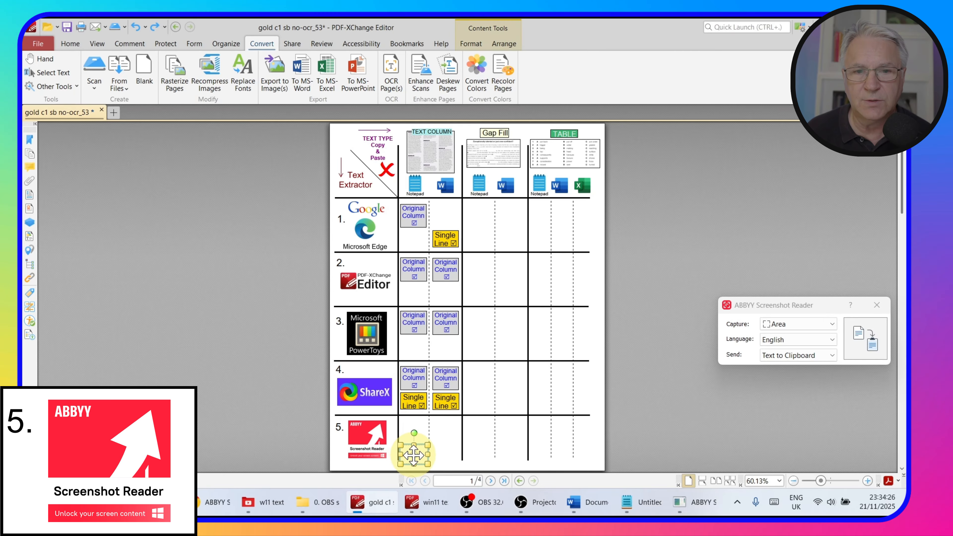
left_click(445, 455)
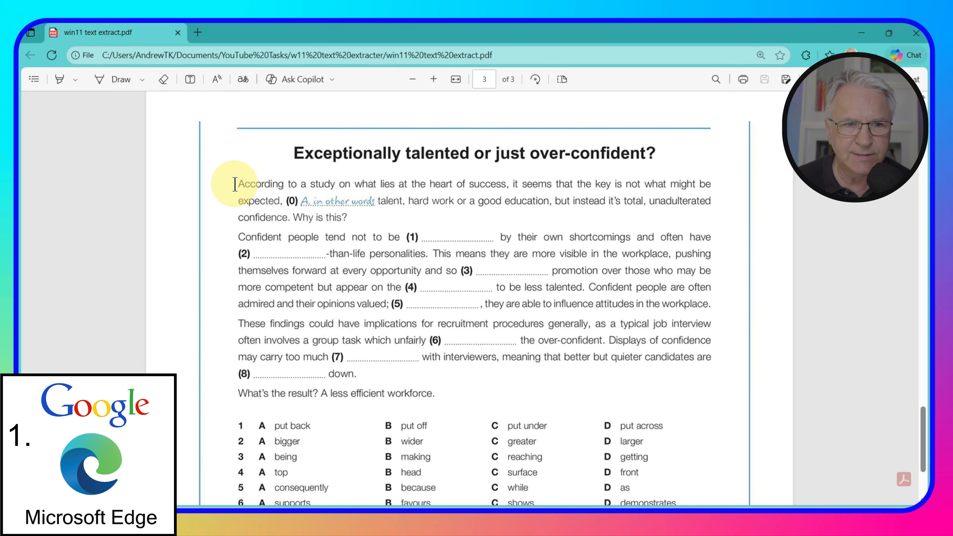
Copy the gap-fill passage, from "According to a study" to "down.", from the PDF in Edge into Notepad and Word.
left_click_drag(235, 184, 363, 374)
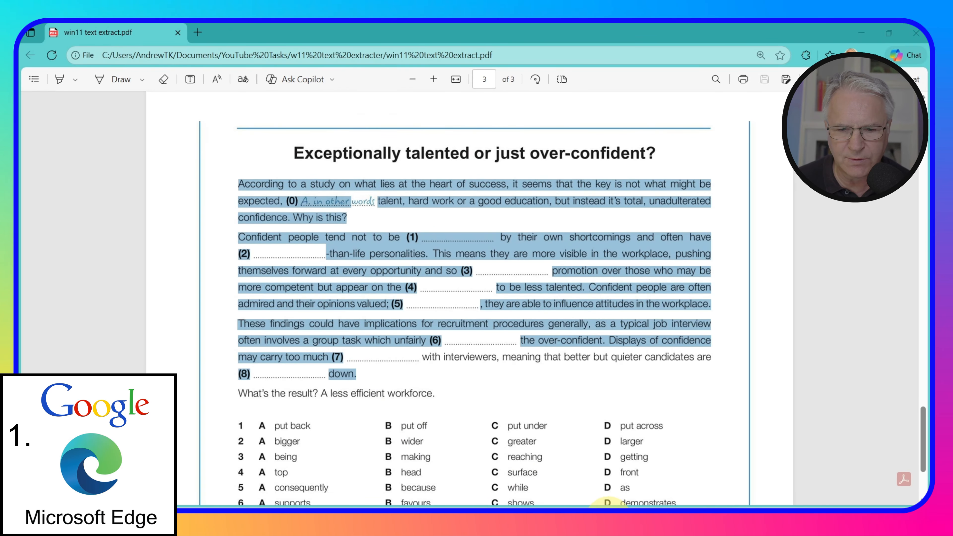
left_click(602, 522)
type("According to a study on what lies at the heart of success, it seems that the key is not what might be  expected, (0) A. AV?..Qt. r talent, hard work or a good education, but instead it’s total, unadulterated  confidence. Why is this?  Confident people tend not to be (1)  (2)  by their own shortcomings and often have-than-life personalities. This means they are more visible in the workplace, pushing  themselves forward at every opportunity and so (3)  promotion over those who may be  more competent but appear on the (4)  admired and their opinions valued; (5)  to be less talented. Confident people are often  , they are able to influence attitudes in the workplace.  These findings could have implications for recruitment procedures generally, as a typical job interview  often involves a group task which unfairly (6)  the over-confident. Displays of confidence  may carry too much (7)  (8)  down.")
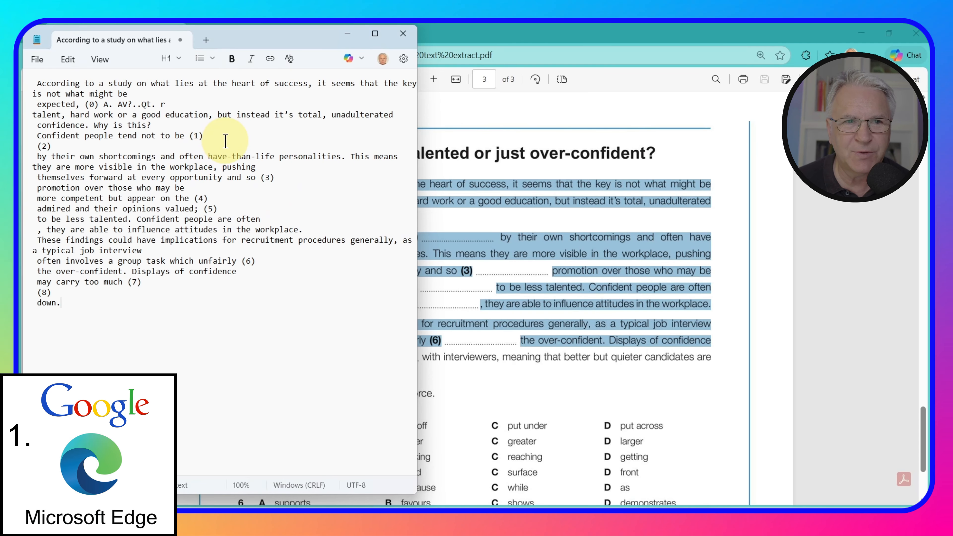
left_click(626, 516)
type("According to a study on what lies at the heart of success, it seems that the key is not what might be expected, (0) A. AV?..Qt. r talent, hard work or a good education, but instead it’s total, unadulterated confidence. Why is this? Confident people tend not to be (1) (2) by their own shortcomings and often have-than-life personalities. This means they are more visible in the workplace, pushing themselves forward at every opportunity and so (3) promotion over those who may be more competent but appear on the (4) admired and their opinions valued; (5) to be less talented. Confident people are often , they are able to influence attitudes in the workplace. These findings could have implications for recruitment procedures generally, as a typical job interview often involves a group task which unfairly (6) the over-confident. Displays of confidence may carry too much (7) (8) down.")
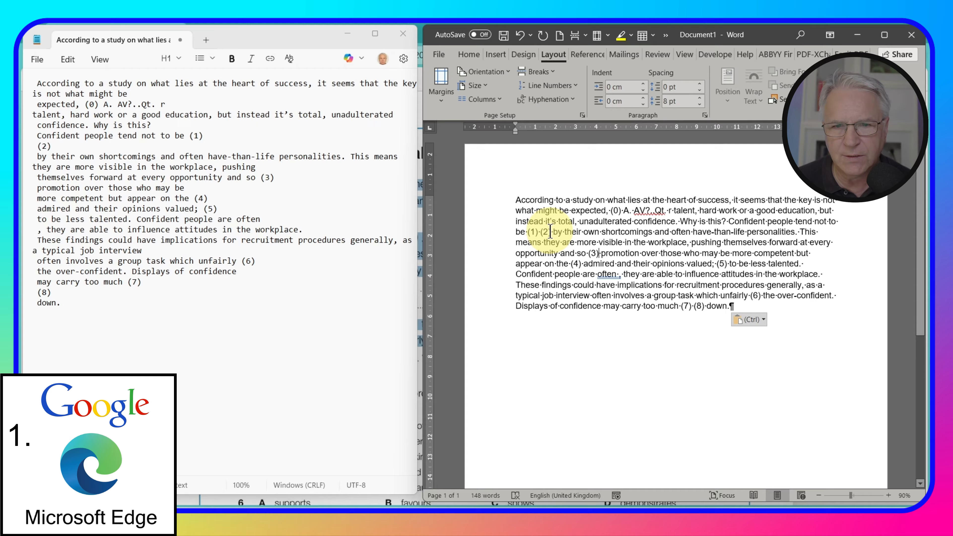
Compare the gap-fill text pasted in Word with the original PDF passage, checking gaps 1, 2, 7 and 8.
left_click_drag(551, 231, 553, 231)
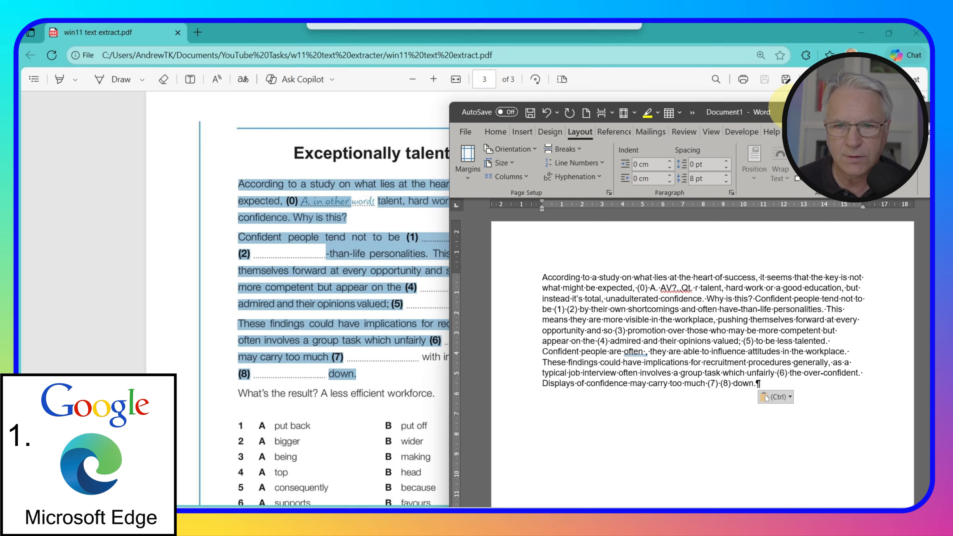
left_click_drag(788, 87, 791, 225)
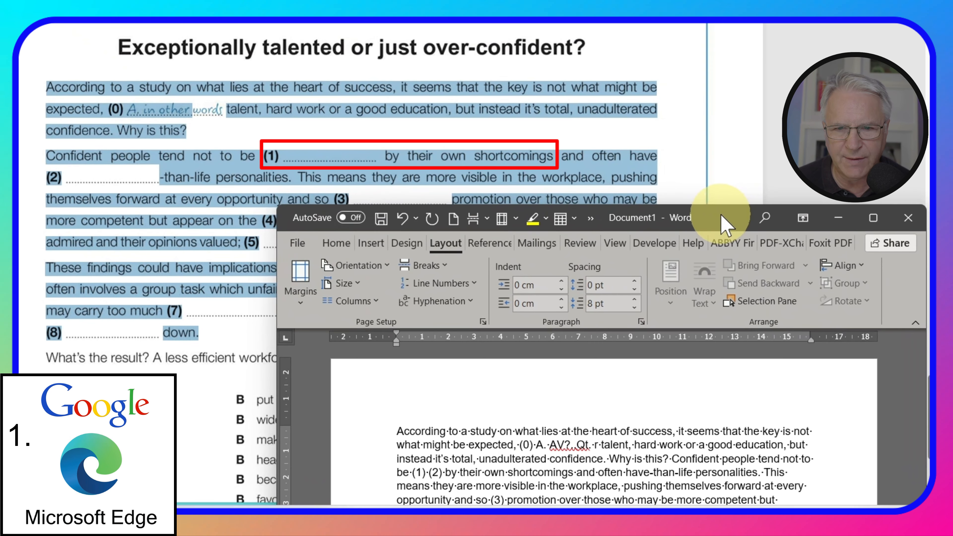
left_click_drag(721, 214, 705, 48)
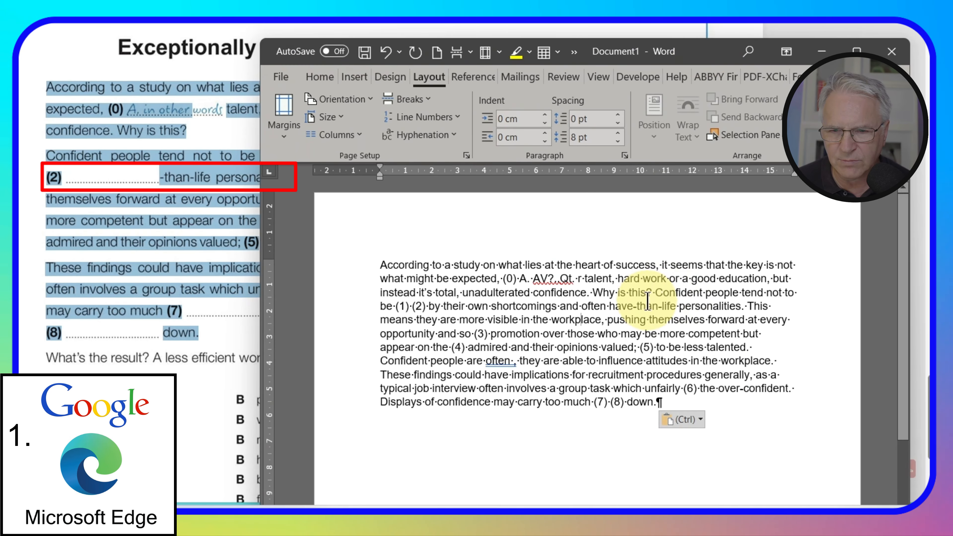
left_click_drag(637, 306, 741, 307)
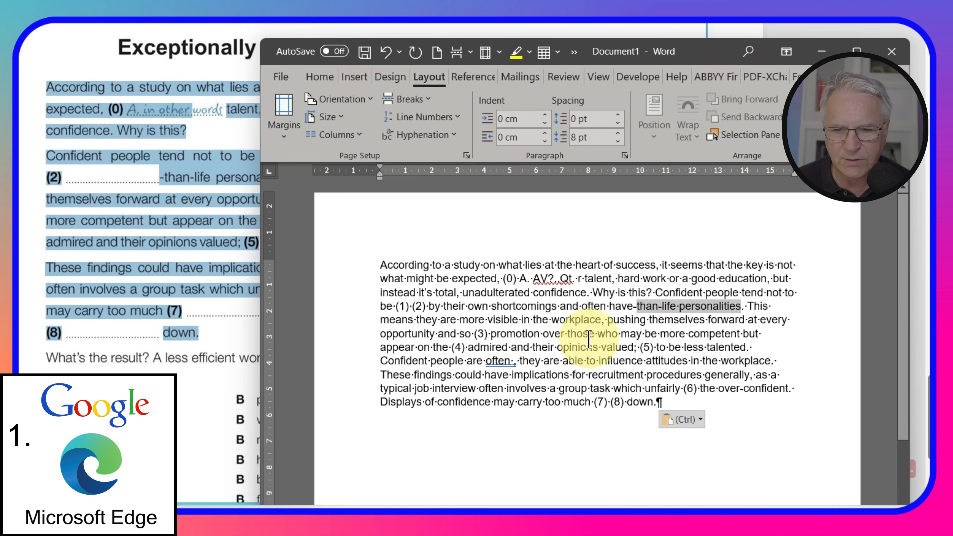
left_click_drag(598, 408, 626, 407)
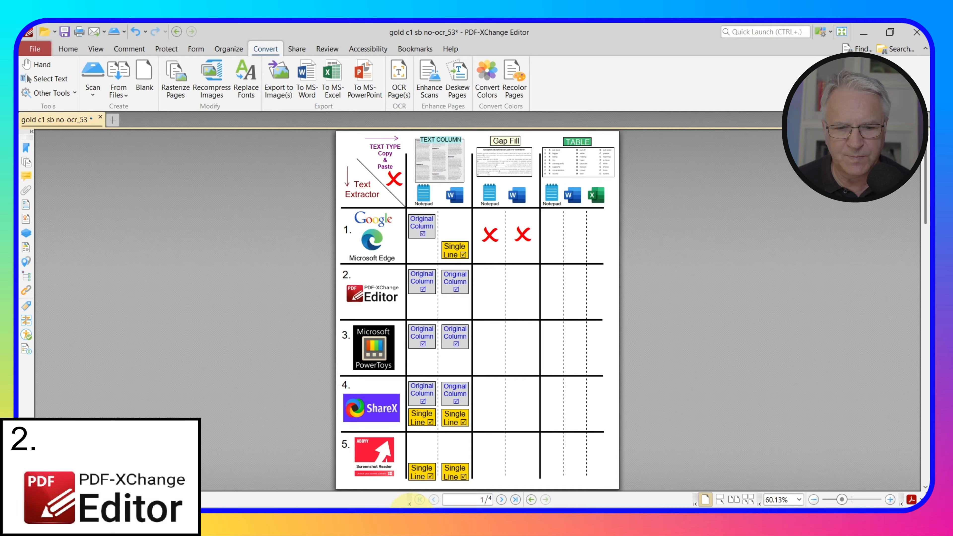
Copy the gap-fill passage from the win11 text extract PDF in PDF-XChange Editor and paste it into the blank Notepad document.
mouse_move(417, 521)
left_click(448, 462)
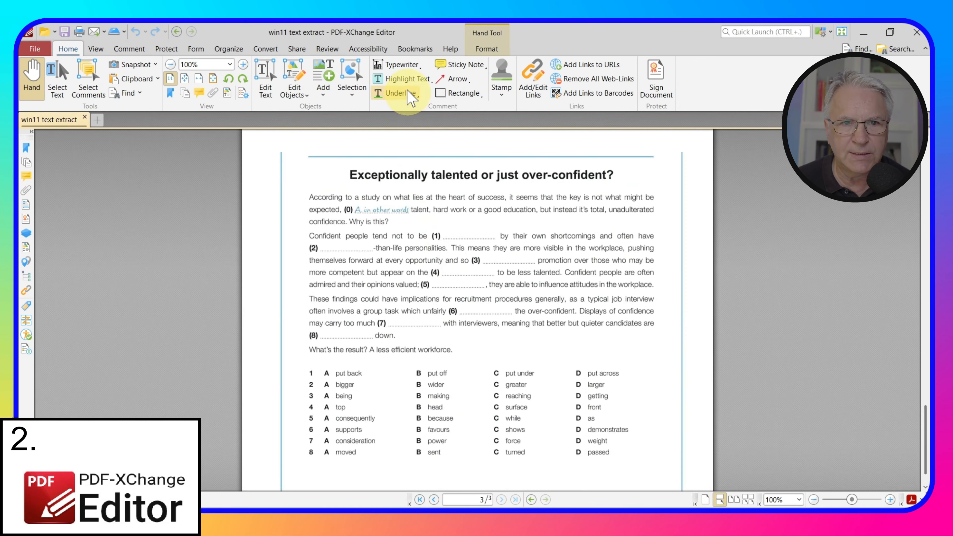
left_click(61, 75)
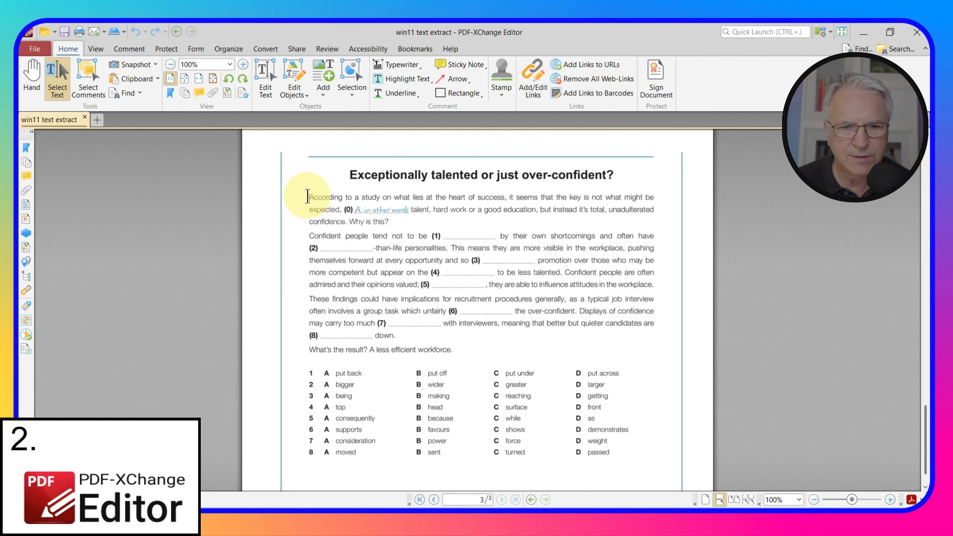
left_click_drag(308, 197, 403, 338)
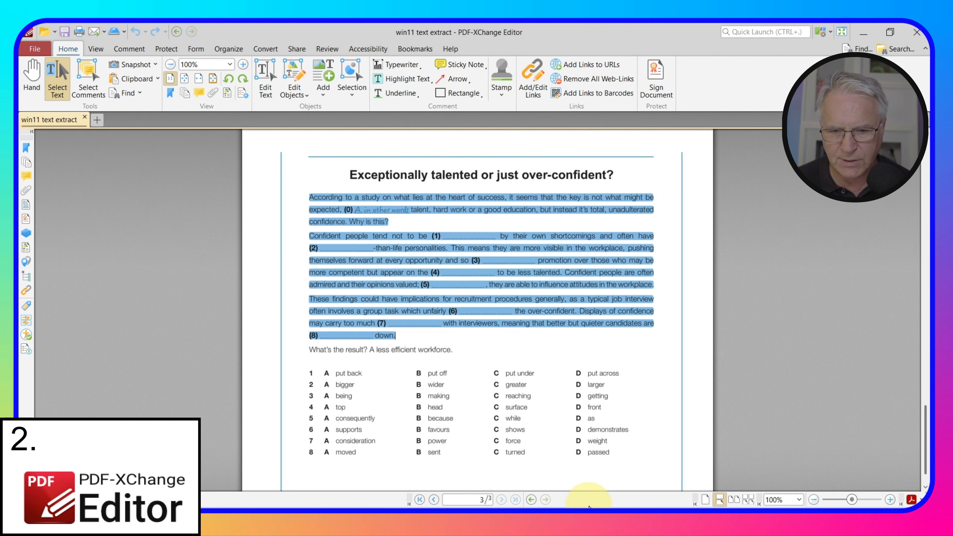
left_click(659, 508)
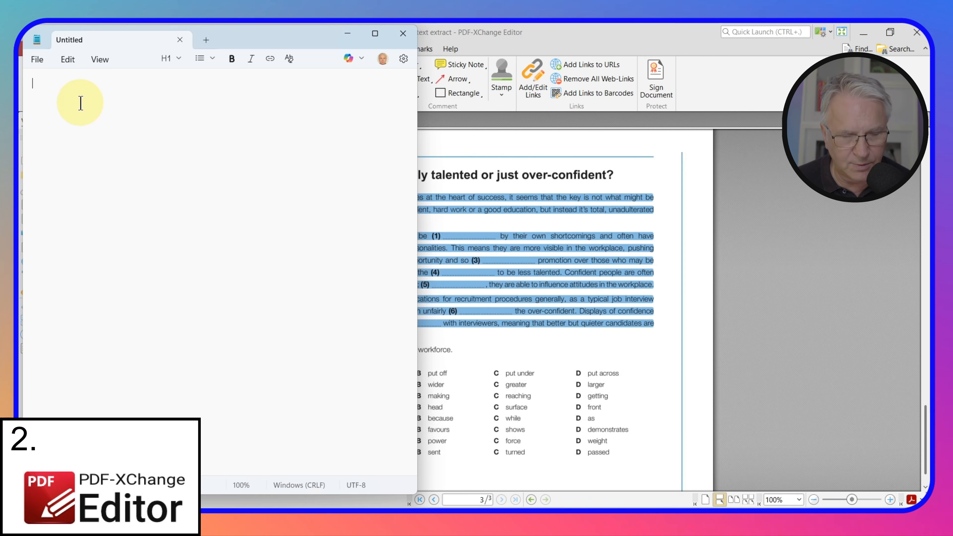
type("According to a study on what lies at the heart of success, it seems that the key is not what might be expected, (0) A. AV?..Qt. r talent, hard work or a good education, but instead it’s total, unadulterated confidence. Why is this? Confident people tend not to be (1) by their own shortcomings and often have (2) -than-life personalities. This means they are more visible in the workplace, pushing themselves forward at every opportunity and so (3) promotion over those who may be more competent but appear on the (4) to be less talented. Confident people are often admired and their opinions valued; (5) , they are able to influence attitudes in the workplace. These findings could have implications for recruitment procedures generally, as a typical job interview often involves a group task which unfairly (6) the over-confident. Displays of confidence may carry too much (7) with interviewers, meaning that better but quieter candidates are (8) down.")
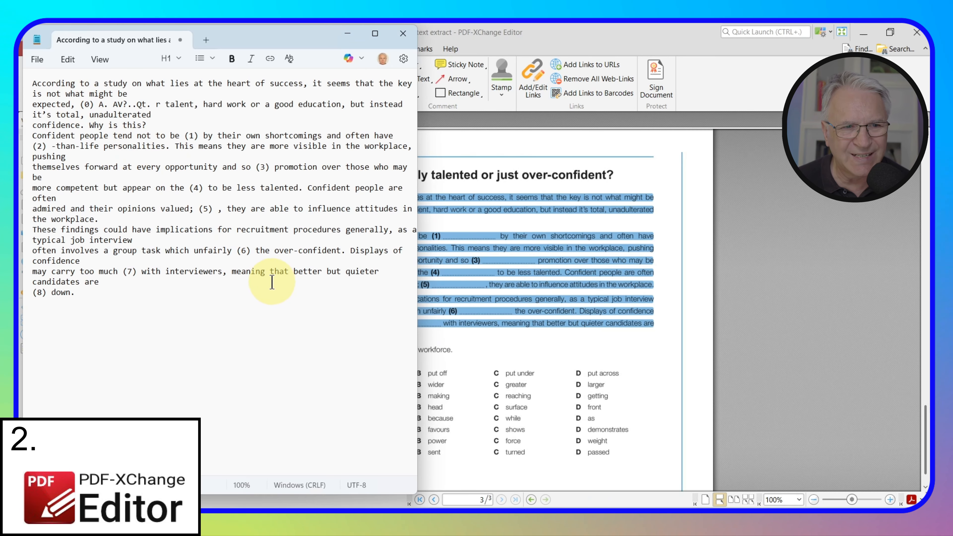
Clear the previous gap-fill text from the Word document and paste in the passage copied from PDF-XChange Editor.
left_click(566, 507)
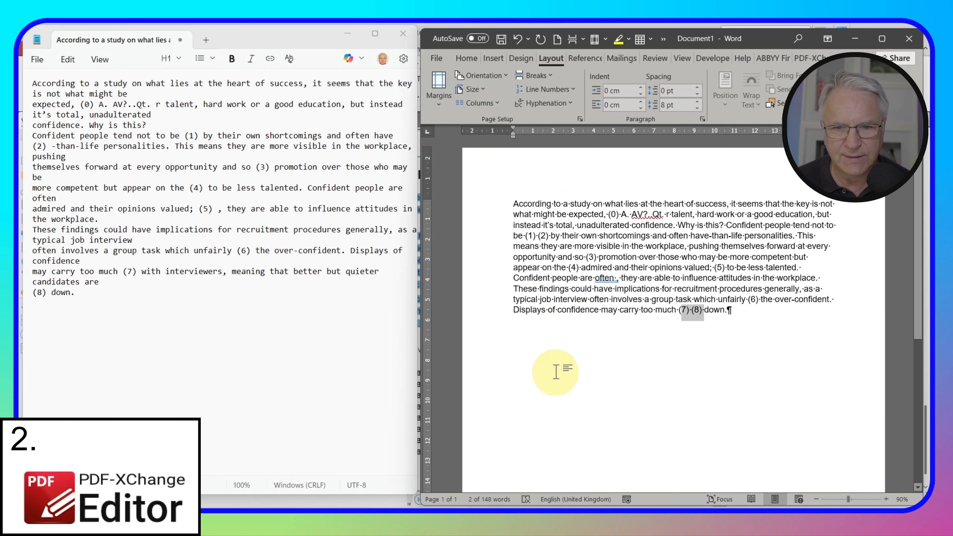
key("ctrl+z")
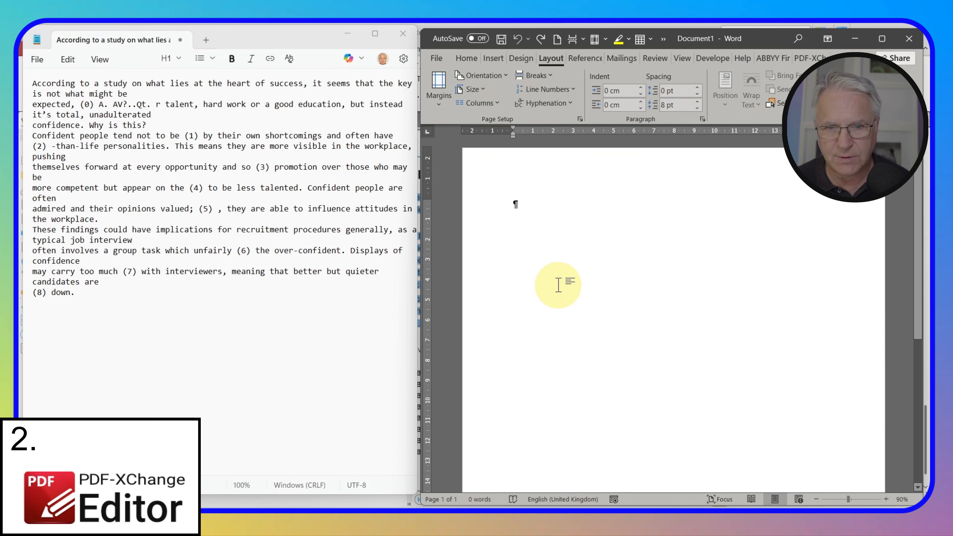
type("According to a study on what lies at the heart of success, it seems that the key is not what might be  expected, (0) A. AV?..Qt. r talent, hard work or a good education, but instead it's total, unadulterated  confidence. Why is this? Confident people tend not to be (1) by their own shortcomings and often have  (2) -than-life personalities. This means they are more visible in the workplace, pushing  themselves forward at every opportunity and so (3) promotion over those who may be  more competent but appear on the (4) to be less talented. Confident people are often  admired and their opinions valued; (5) , they are able to influence attitudes in the workplace.  These findings could have implications for recruitment procedures generally, as a typical job interview  often involves a group task which unfairly (6) the over-confident. Displays of confidence  may carry too much (7) with interviewers, meaning that better but quieter candidates are  (8) down.")
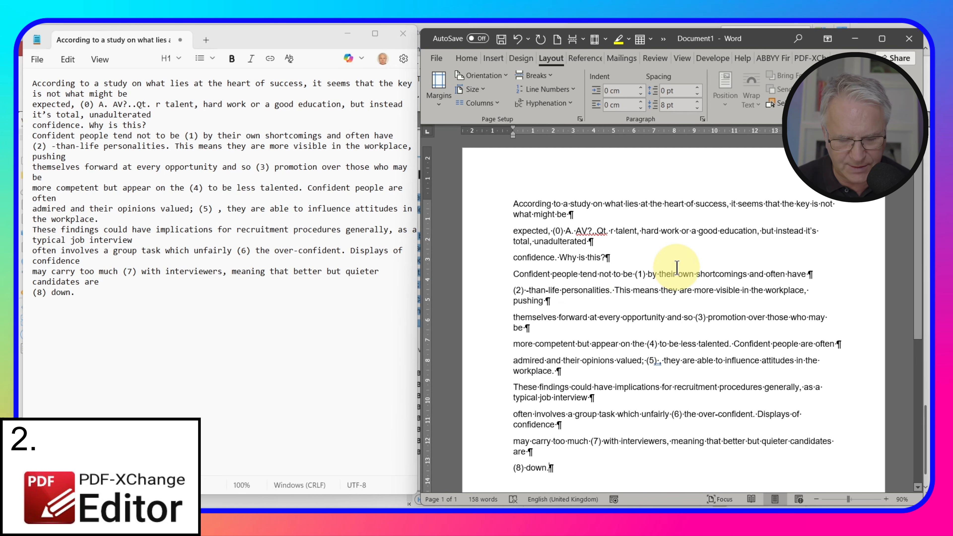
Replace every paragraph mark (^p) in the pasted Word text with a space so the passage runs as one paragraph.
key("ctrl+h")
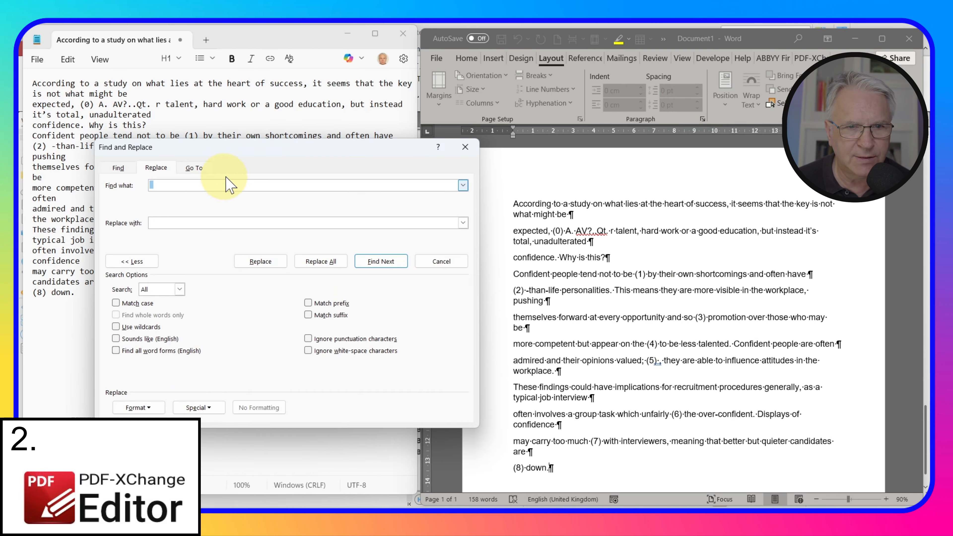
left_click(208, 408)
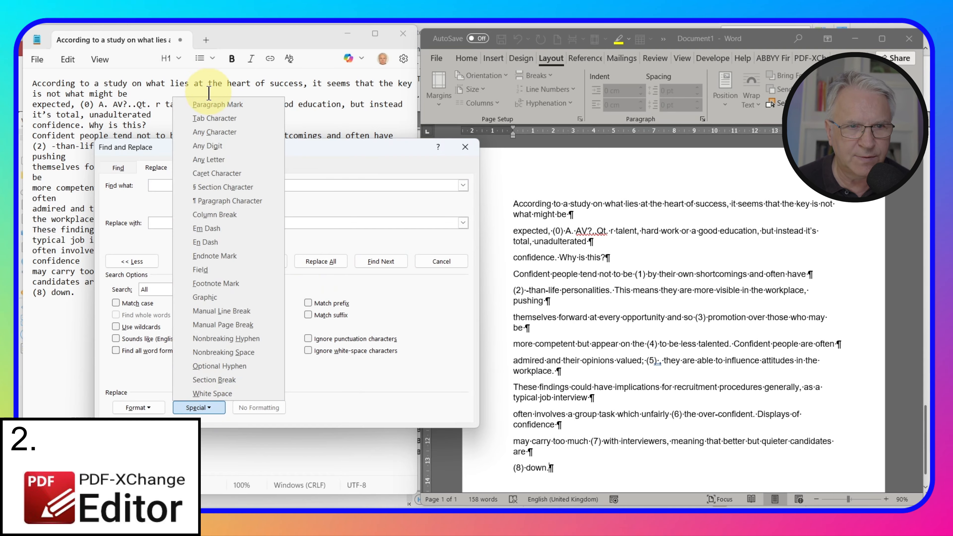
left_click(212, 106)
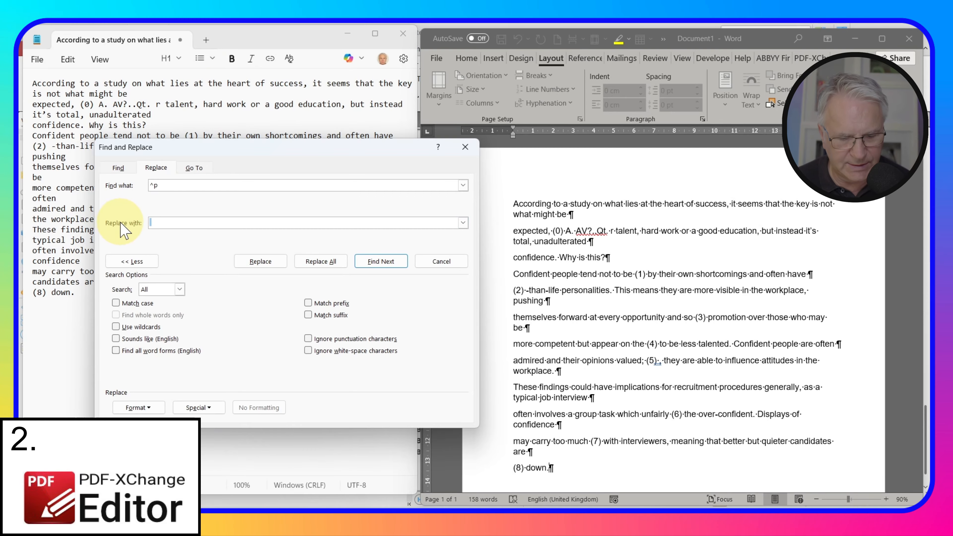
left_click(322, 262)
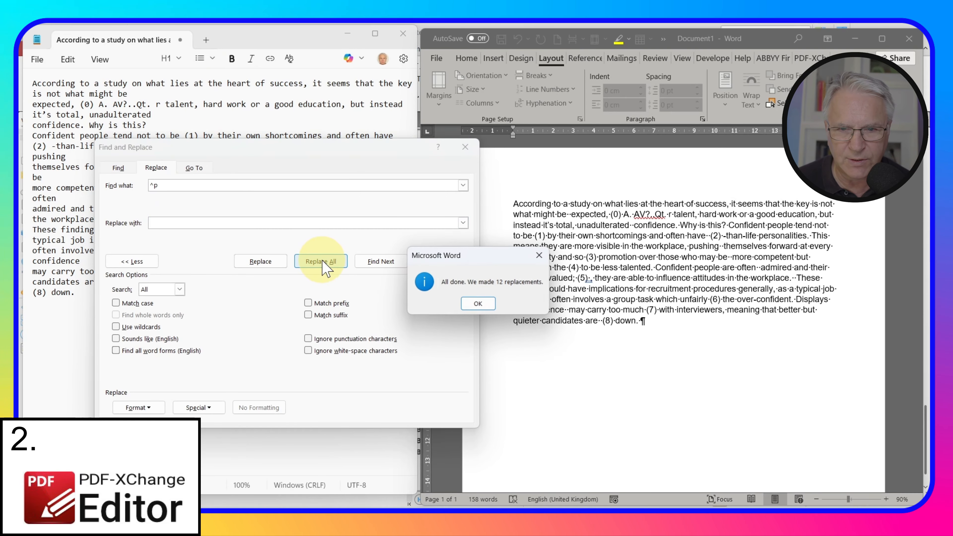
left_click(478, 304)
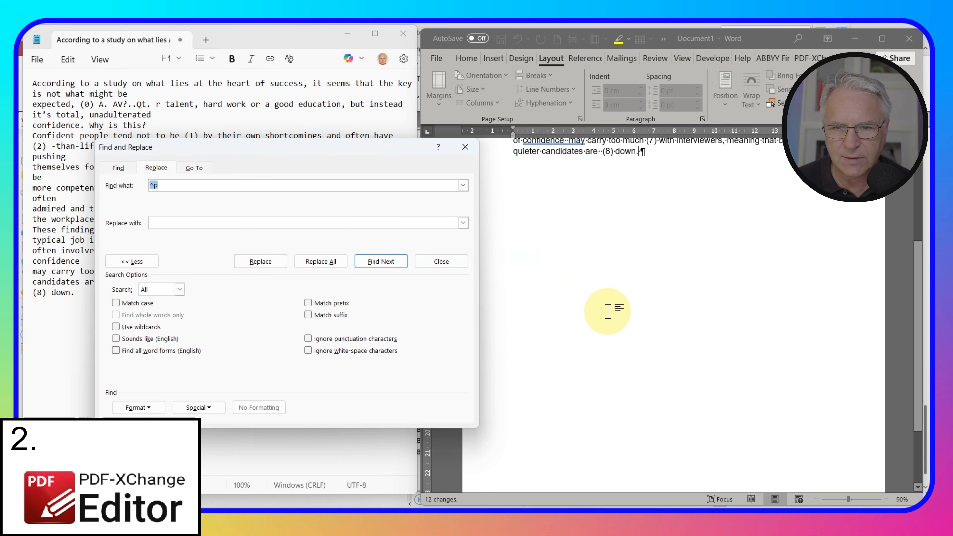
Check gaps 1 and 2 of the joined Word text against the original passage in the win11 text extract PDF.
scroll(613, 313, "up", 5)
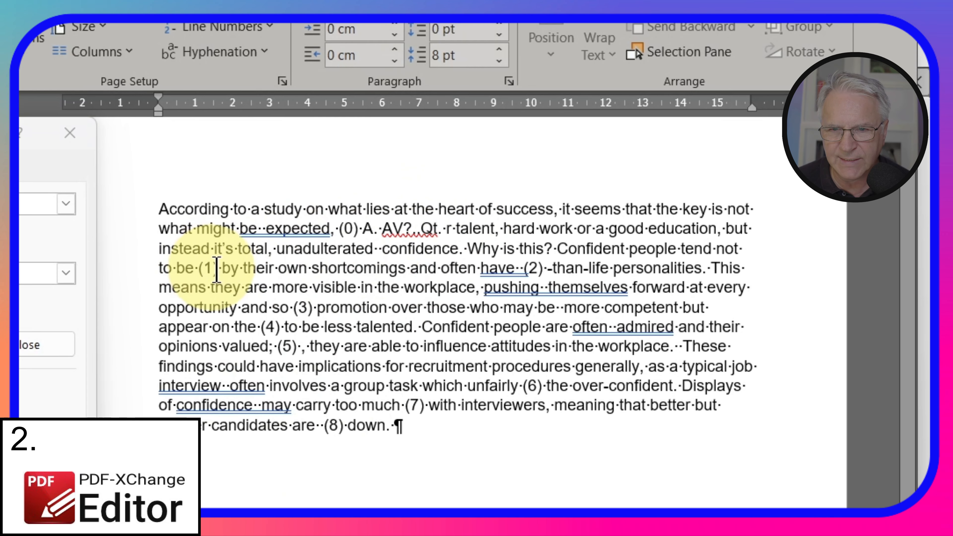
left_click_drag(199, 268, 219, 267)
left_click_drag(482, 268, 537, 267)
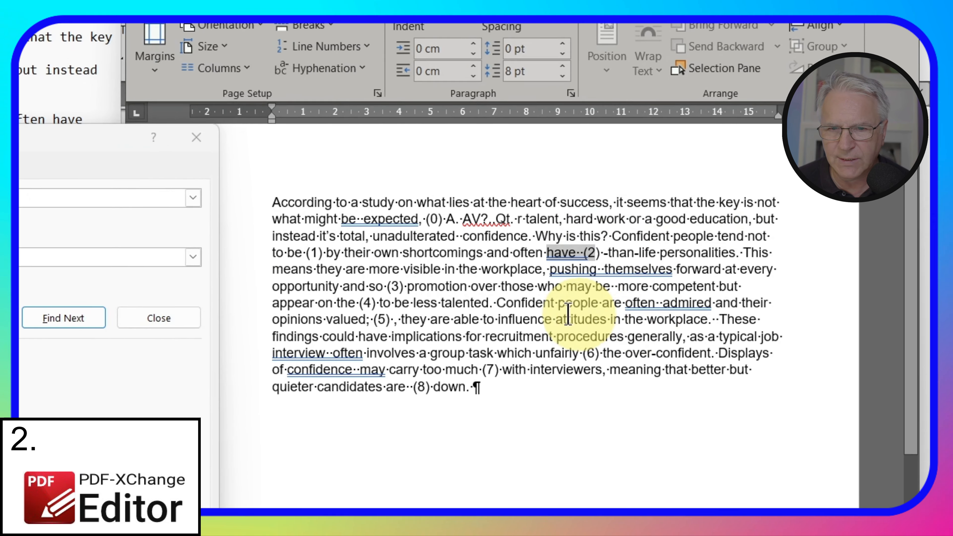
mouse_move(381, 520)
left_click(446, 466)
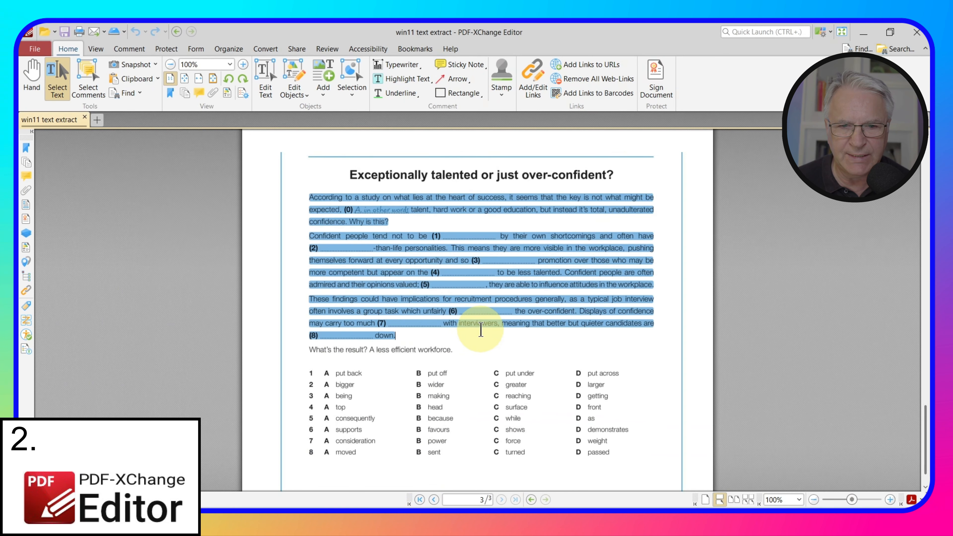
left_click(479, 341)
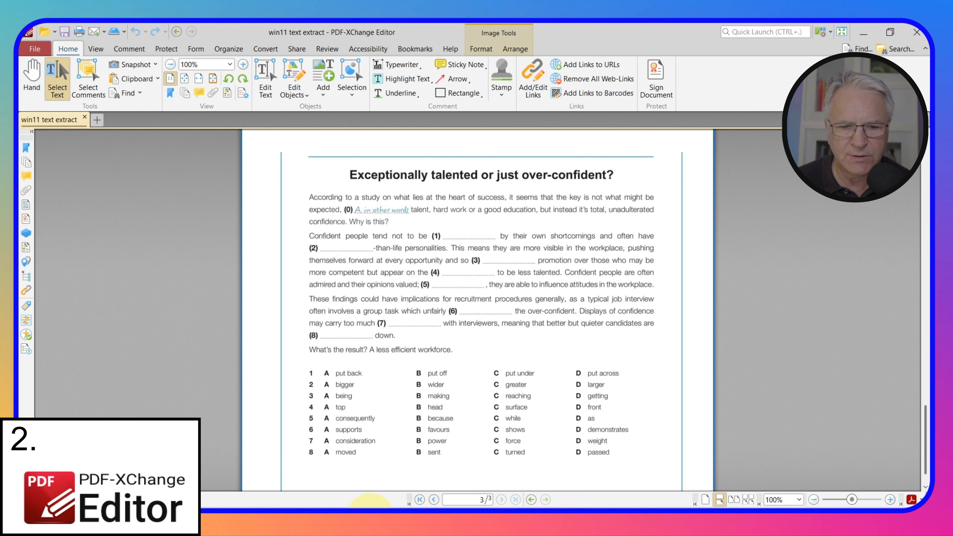
Switch to the comparison chart PDF and place a Single Line mark in PDF-XChange Editor's Word cell under Gap Fill.
left_click(372, 517)
left_click(514, 306)
key("Delete")
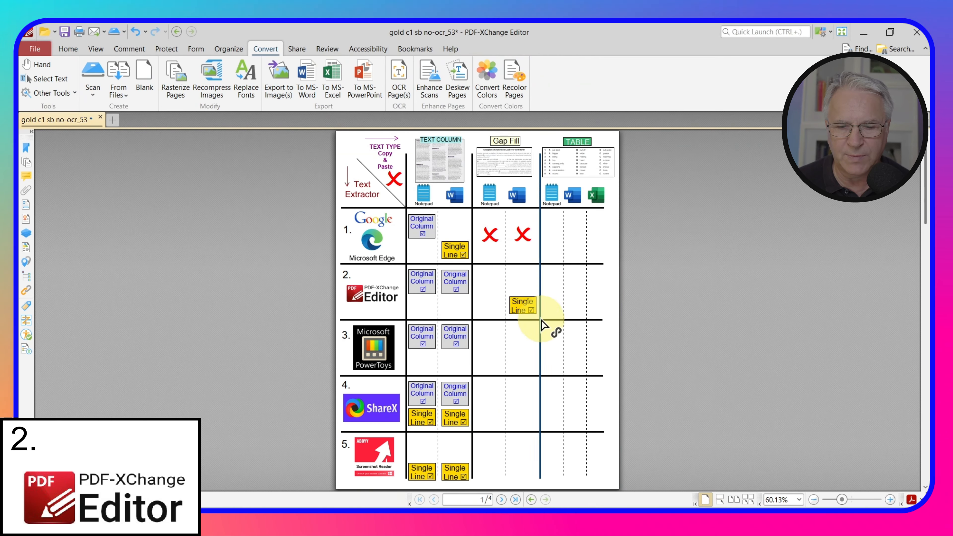
Copy the whole joined gap-fill passage from Word and paste it over the existing text in Notepad.
left_click(606, 520)
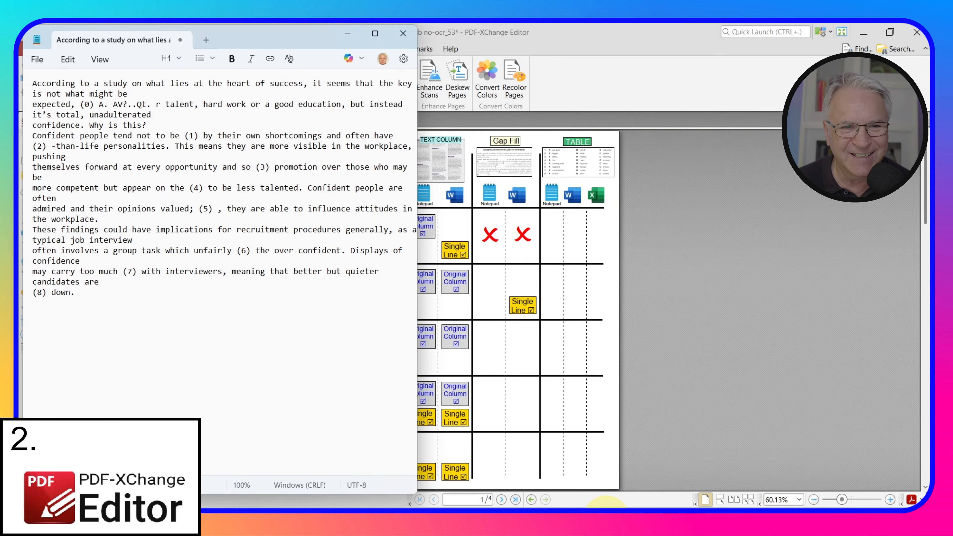
left_click(606, 520)
left_click(566, 522)
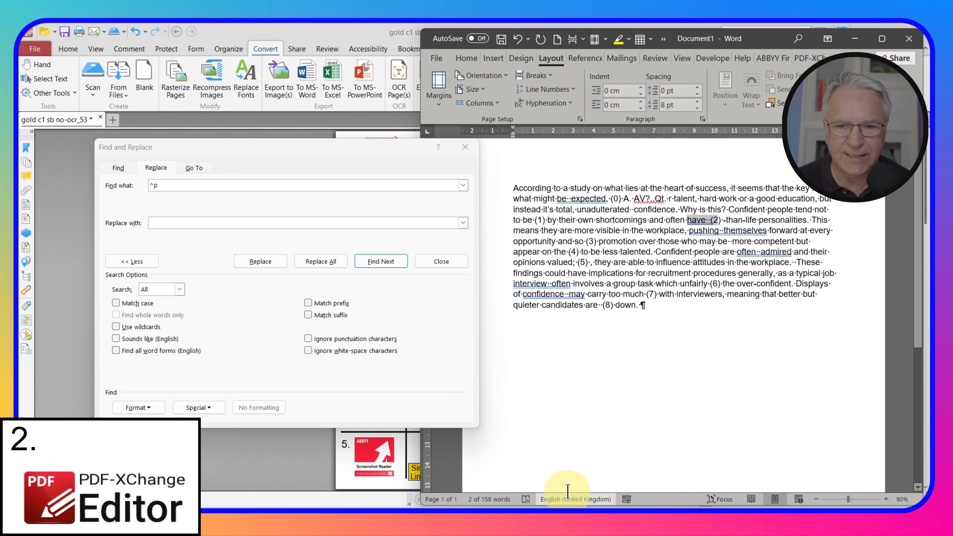
key("ctrl+a")
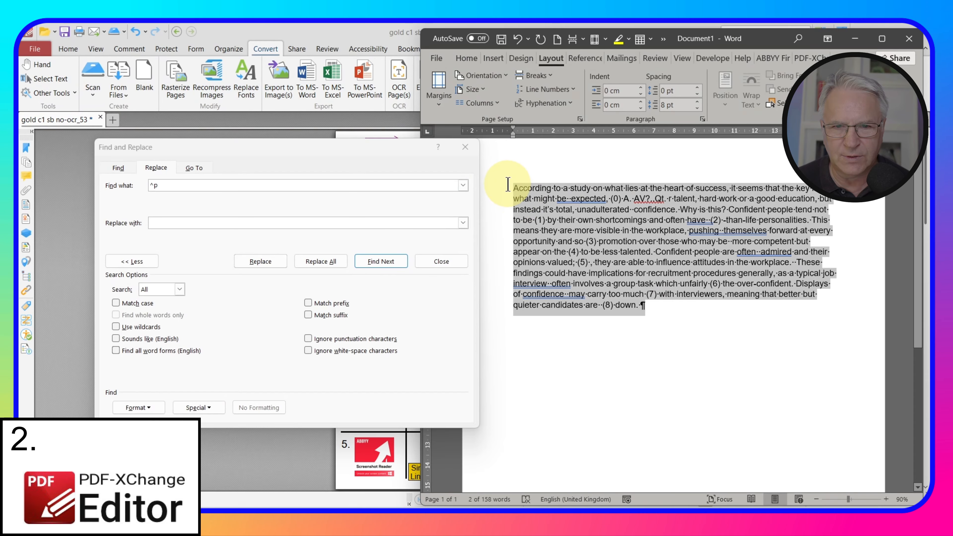
left_click(607, 520)
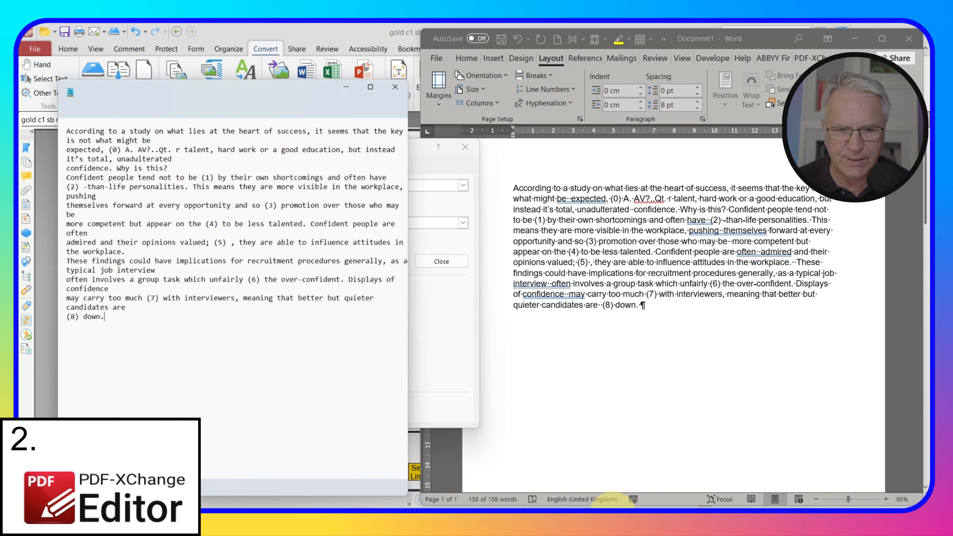
key("ctrl+a")
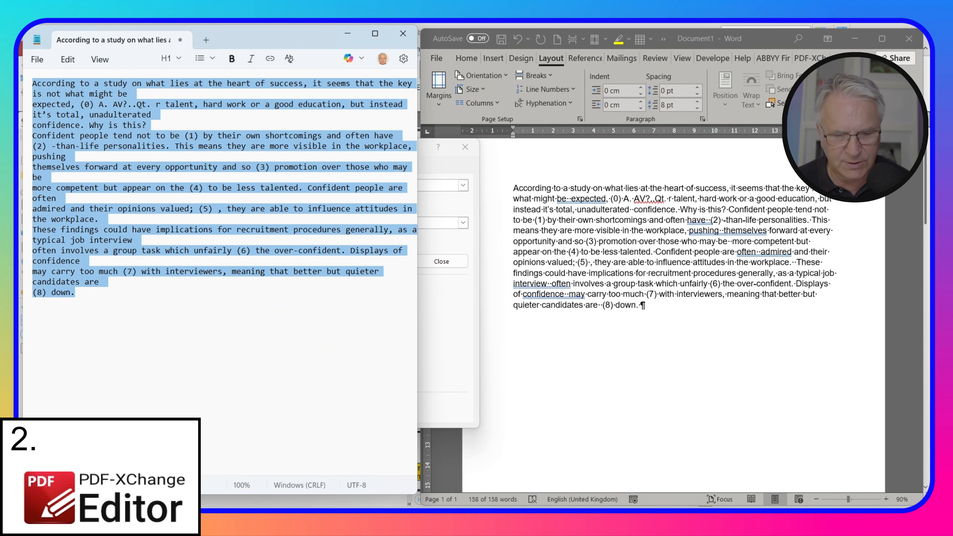
type("According to a study on what lies at the heart of success, it seems that the key is not what might be  expected, (0) A. AV?..Qt. r talent, hard work or a good education, but instead it’s total, unadulterated  confidence. Why is this? Confident people tend not to be (1) by their own shortcomings and often have  (2) -than-life personalities. This means they are more visible in the workplace, pushing  themselves forward at every opportunity and so (3) promotion over those who may be  more competent but appear on the (4) to be less talented. Confident people are often  admired and their opinions valued; (5) , they are able to influence attitudes in the workplace.  These findings could have implications for recruitment procedures generally, as a typical job interview  often involves a group task which unfairly (6) the over-confident. Displays of confidence  may carry too much (7) with interviewers, meaning that better but quieter candidates are  (8) down.")
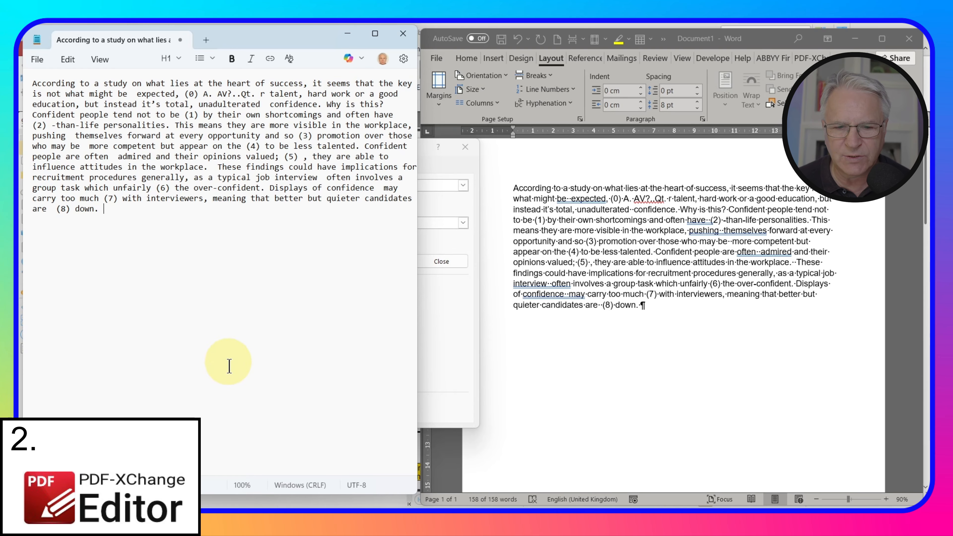
Return to the win11 text extract PDF and capture the gap-fill passage, from "According to a study" to "down.", with PowerToys Text Extractor.
mouse_move(366, 505)
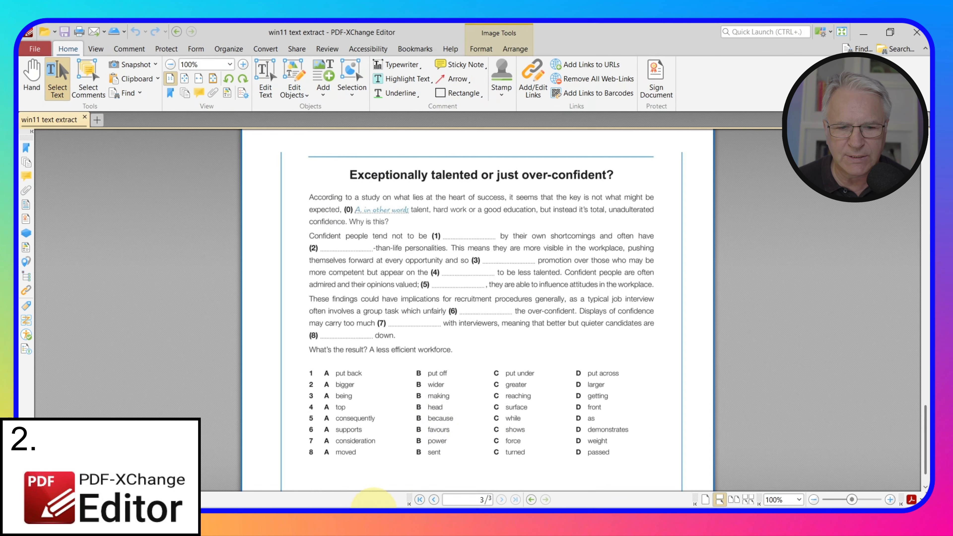
left_click(321, 462)
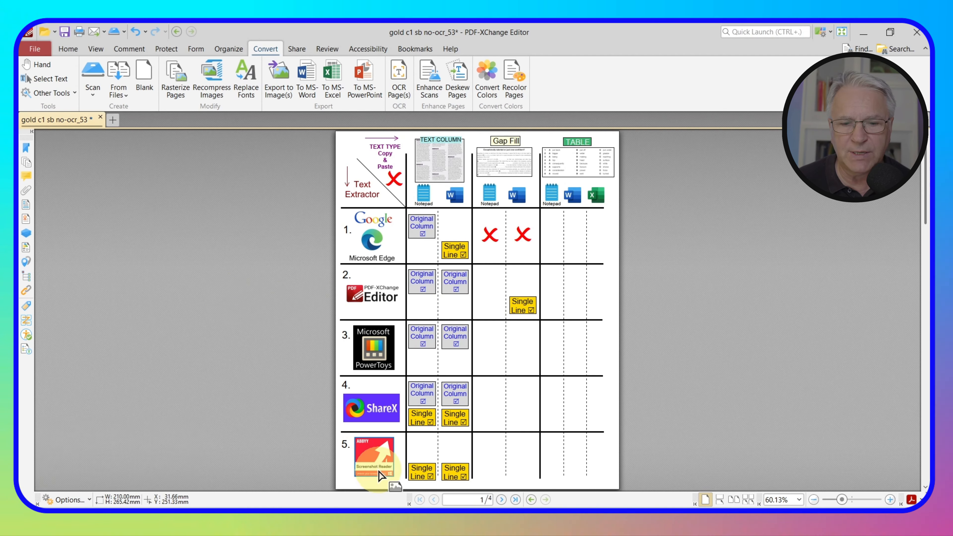
mouse_move(403, 520)
left_click(449, 462)
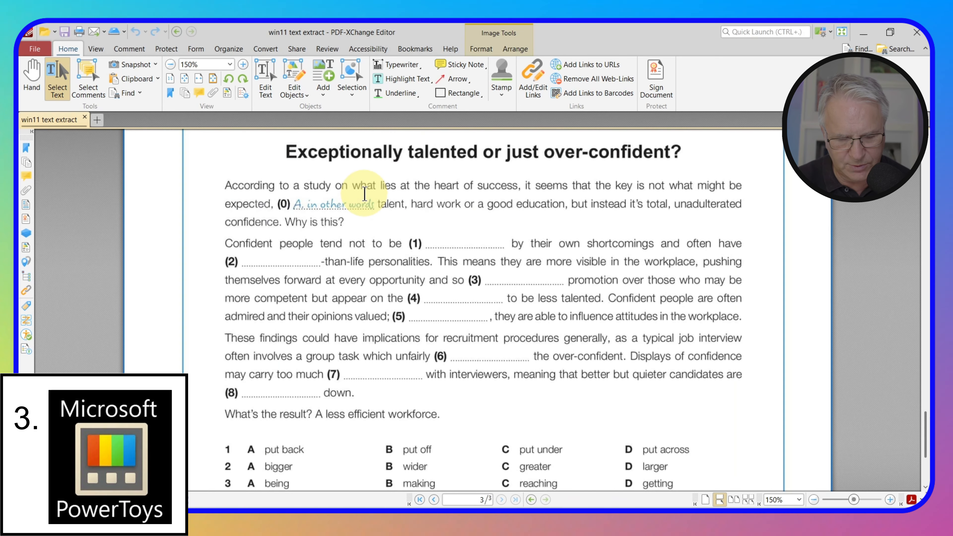
key("super+shift+t")
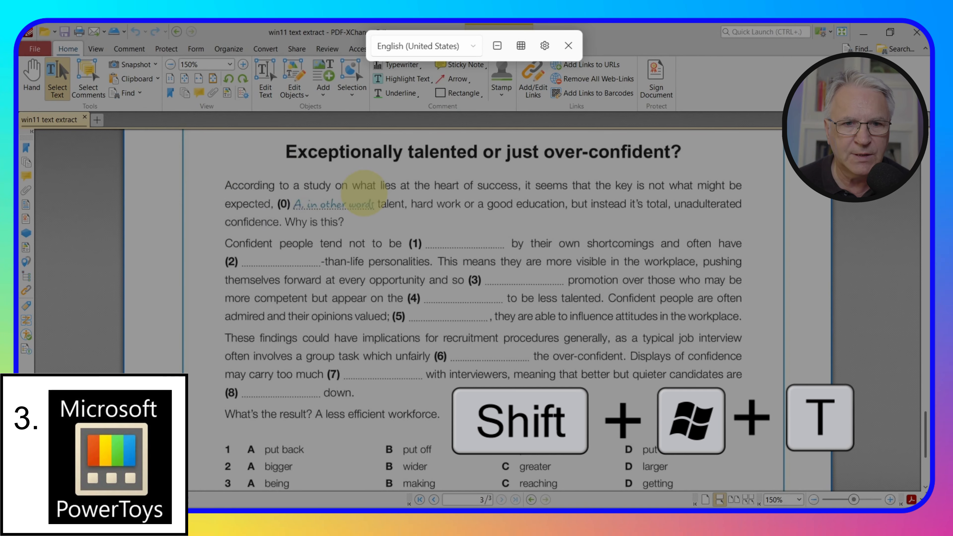
left_click_drag(212, 172, 752, 404)
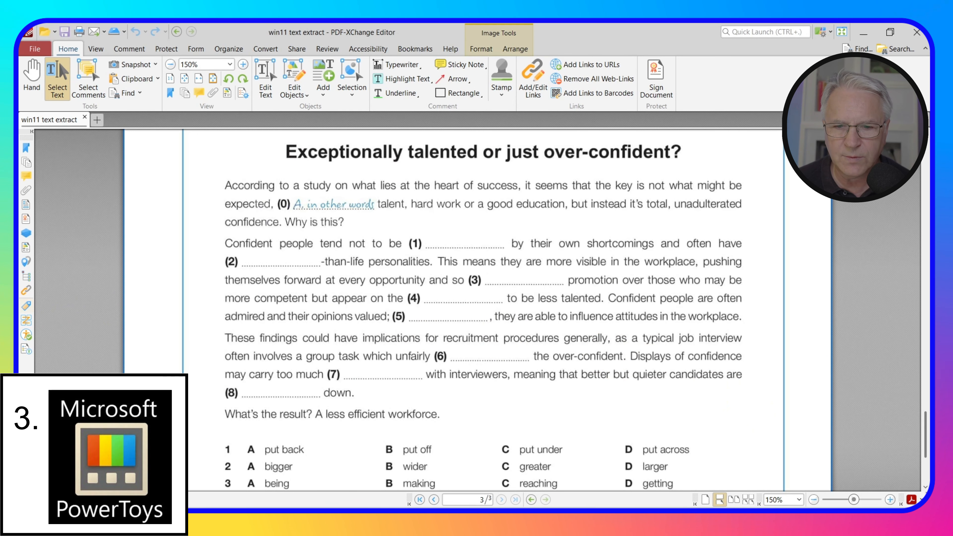
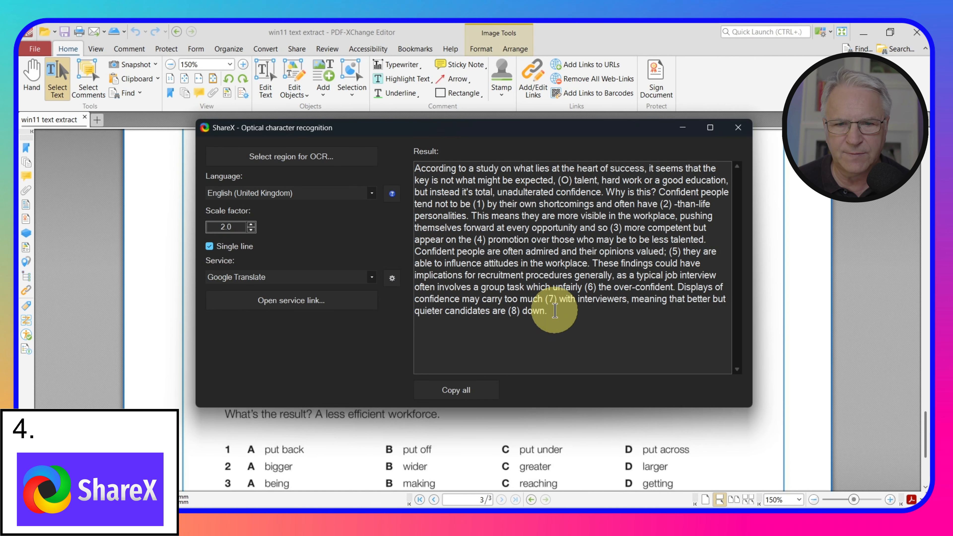
Copy the full single-line OCR result of the gap-fill passage from ShareX and paste it into the Word document.
left_click_drag(552, 312, 415, 169)
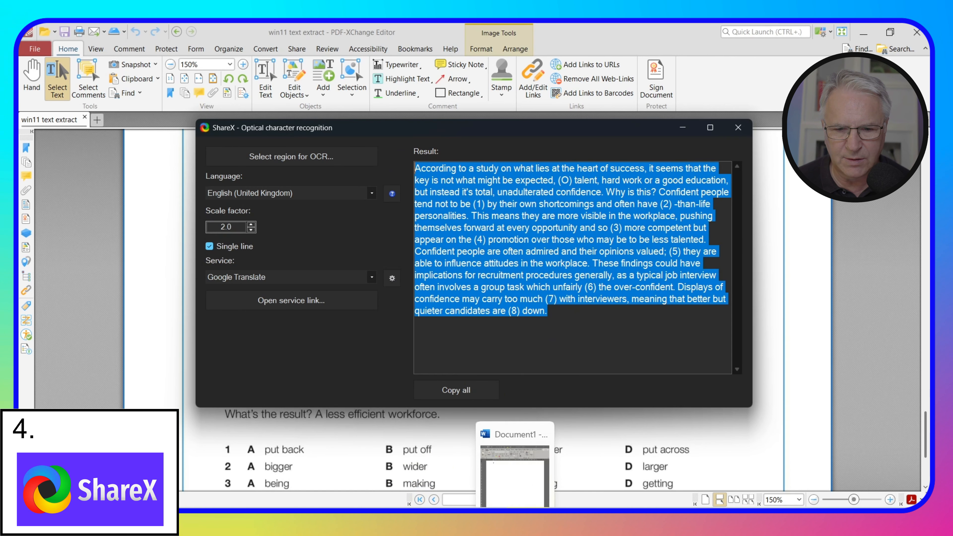
left_click(514, 503)
left_click(605, 284)
key("ctrl+v")
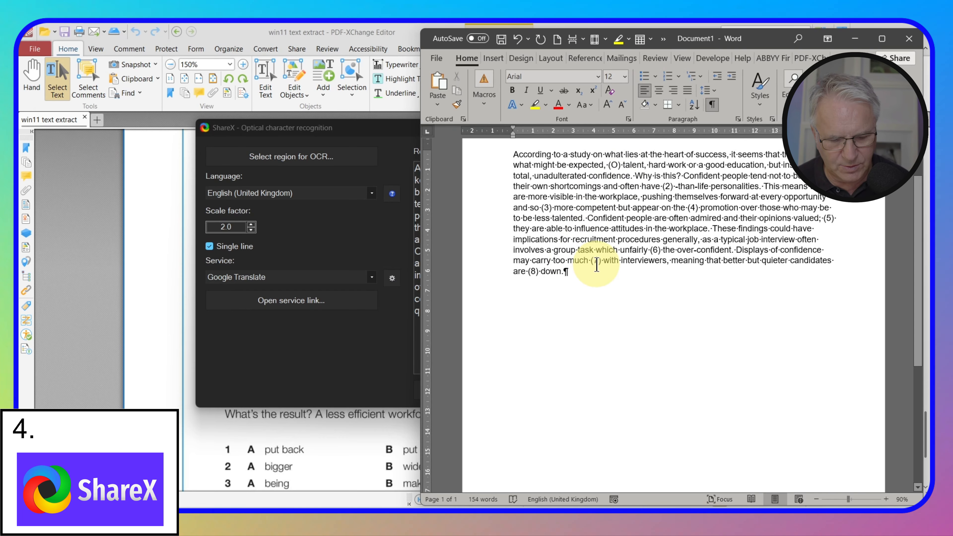
Replace every ")" in the pasted Word text with ")" followed by a row of dots to restore the gaps.
key("ctrl+h")
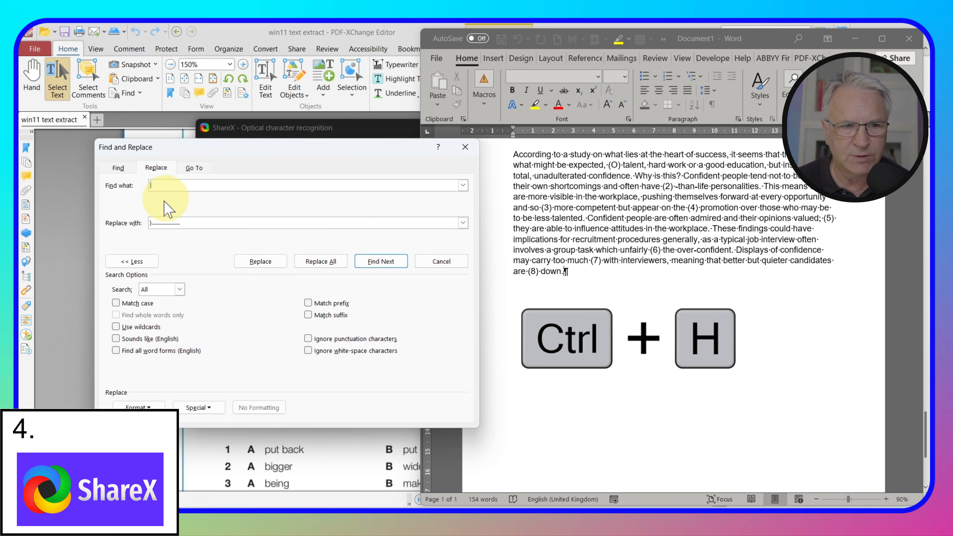
left_click(335, 267)
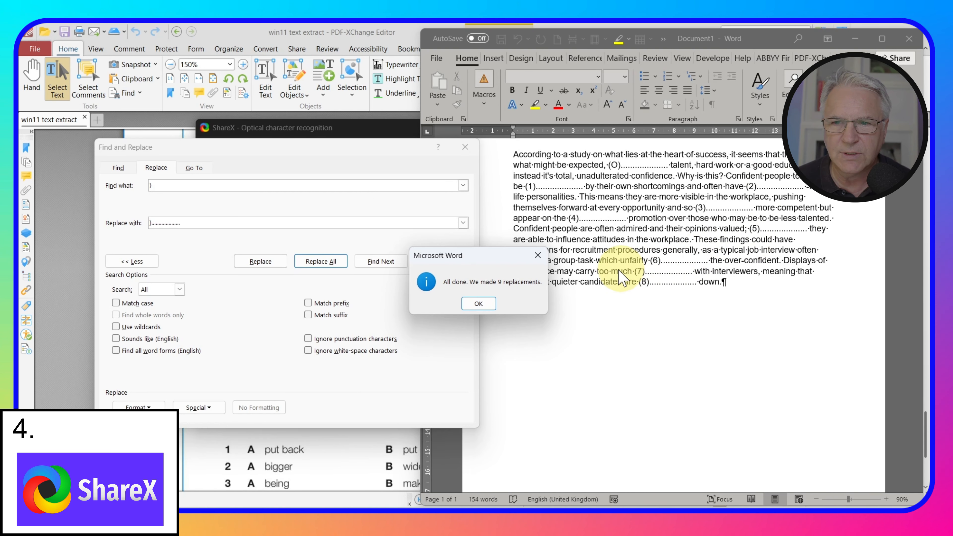
left_click(479, 303)
scroll(564, 261, "up", 5)
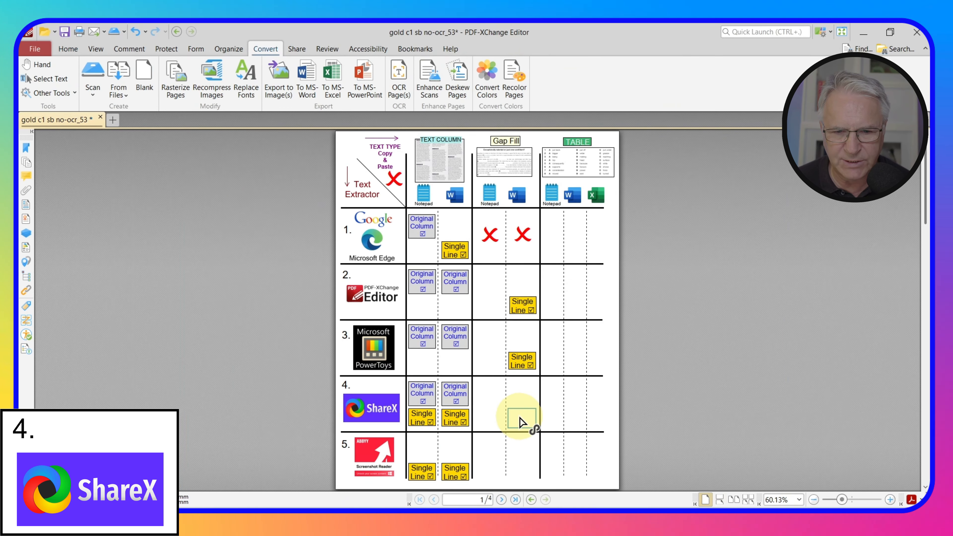
Place a Single Line mark in ShareX's Word cell under Gap Fill on the comparison chart.
left_click(521, 422)
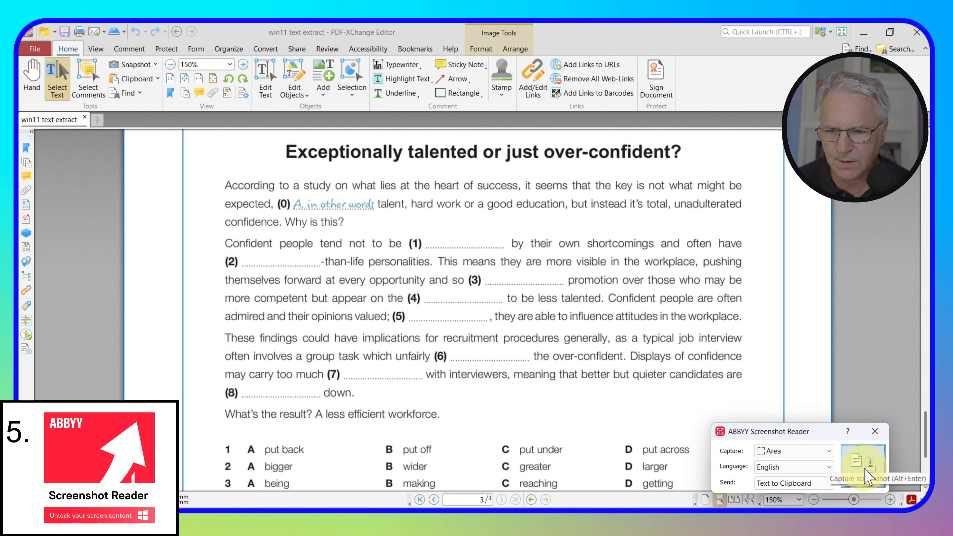
Capture the gap-fill passage through gap 8 with ABBYY Screenshot Reader as an English area capture sent as text to the clipboard.
left_click(865, 472)
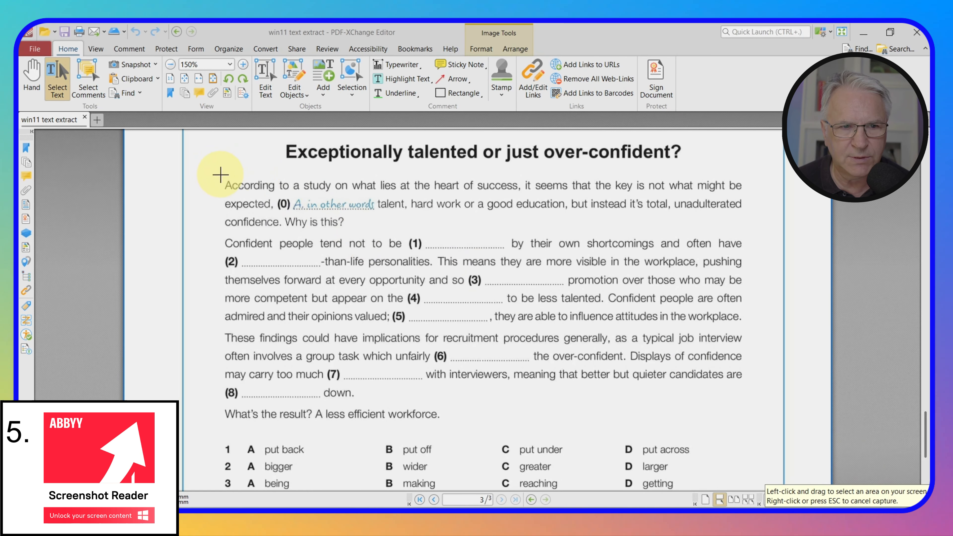
left_click_drag(220, 175, 755, 368)
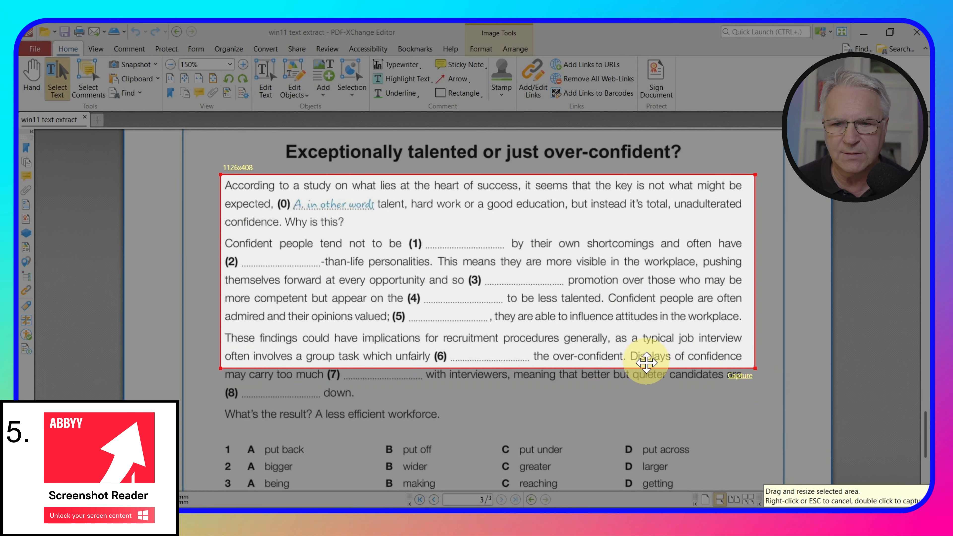
left_click_drag(655, 368, 651, 403)
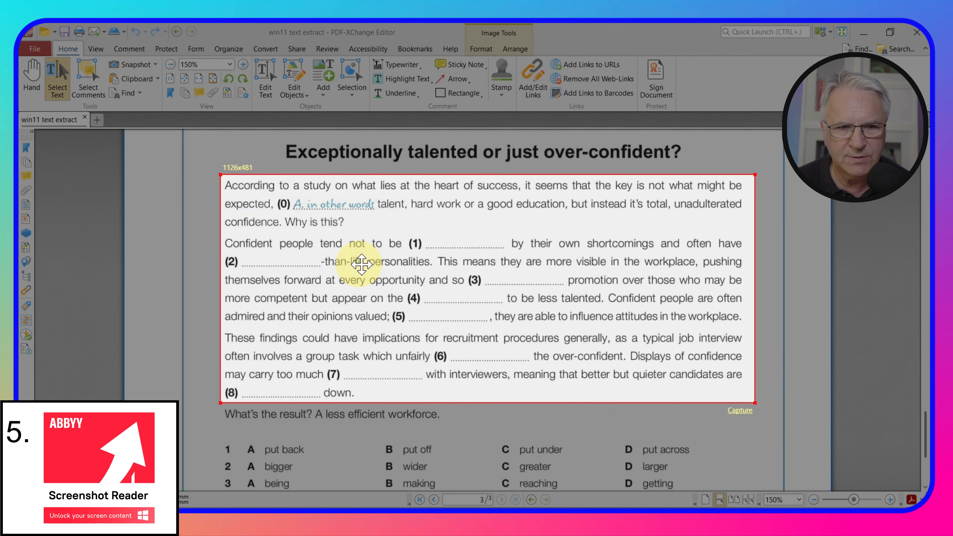
left_click(740, 410)
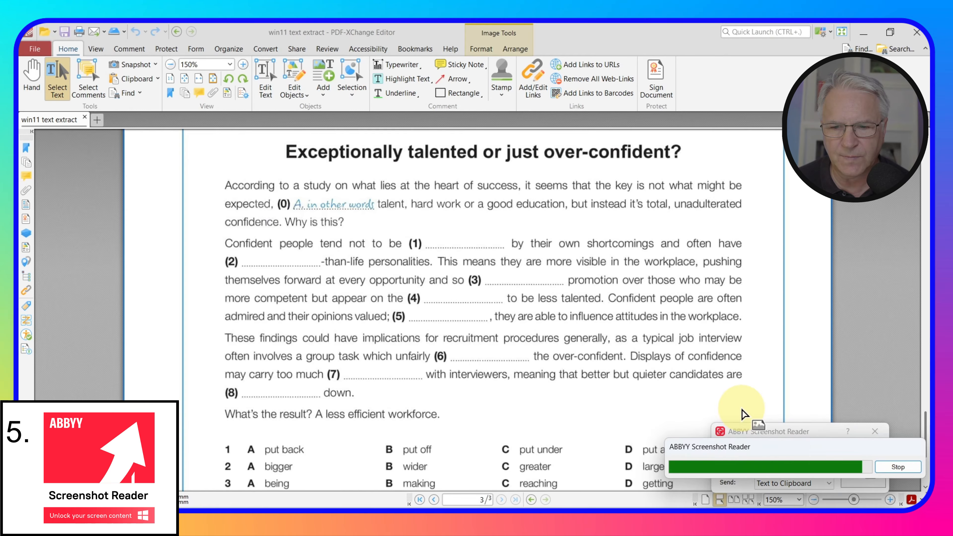
Paste the ABBYY gap-fill capture into the Word document and place a red X in ABBYY's Notepad and Word cells under Gap Fill.
key("alt+Tab")
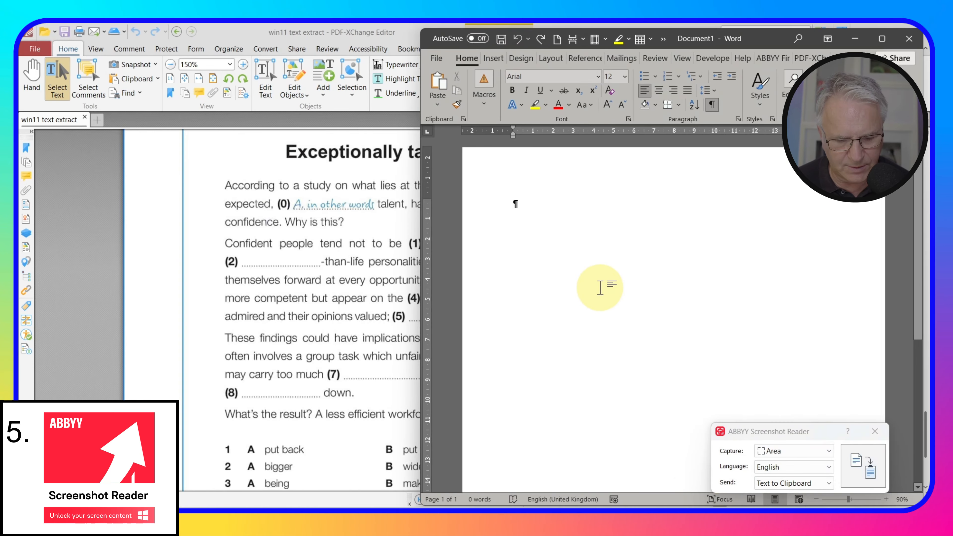
key("ctrl+v")
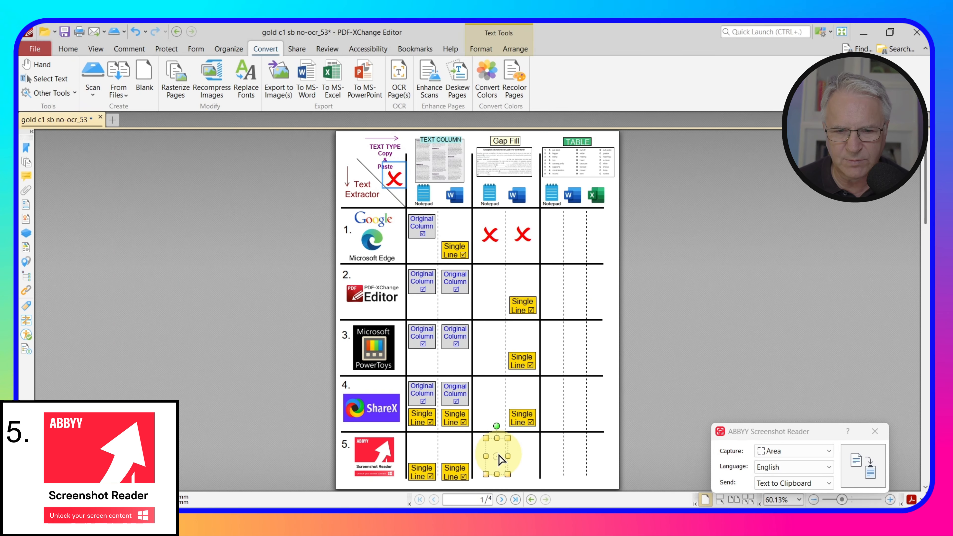
left_click_drag(500, 453, 527, 447)
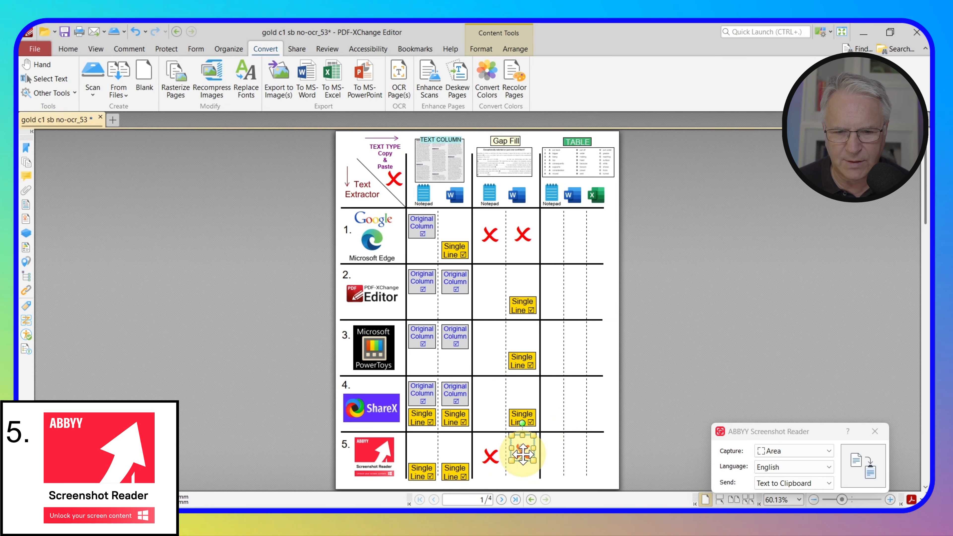
Paste the ABBYY capture into Notepad and remove the extra spaces after gaps 1 and 2 and the line breaks before gap 2 and "themselves".
left_click(559, 519)
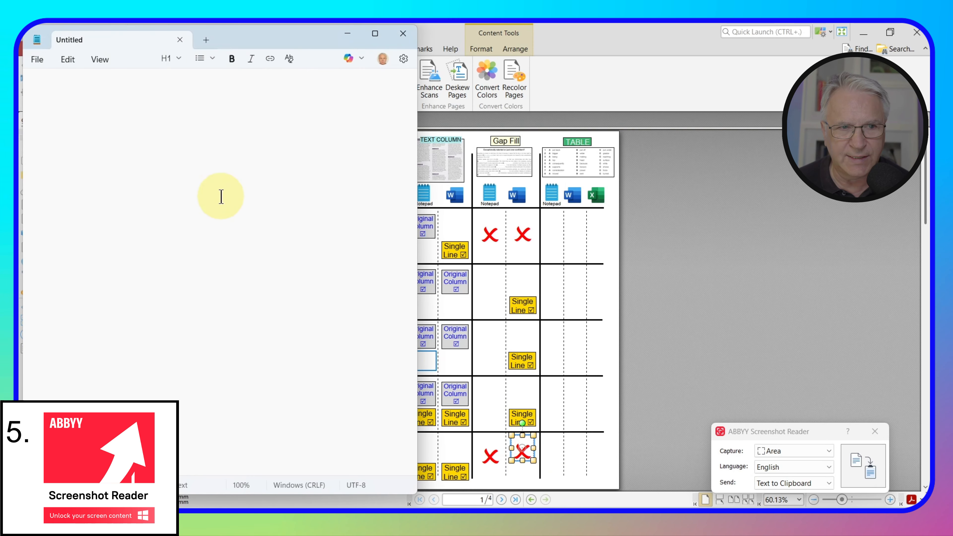
key("ctrl+v")
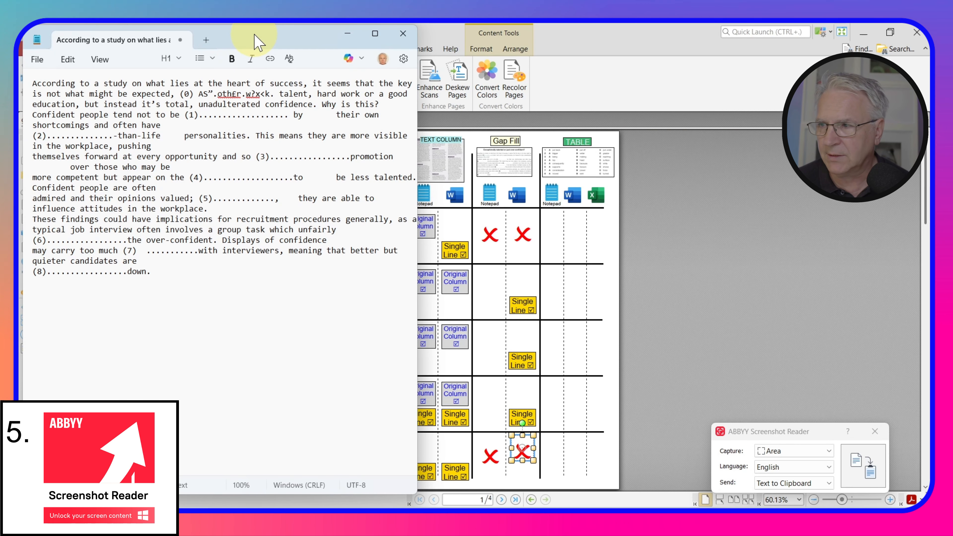
left_click(289, 264)
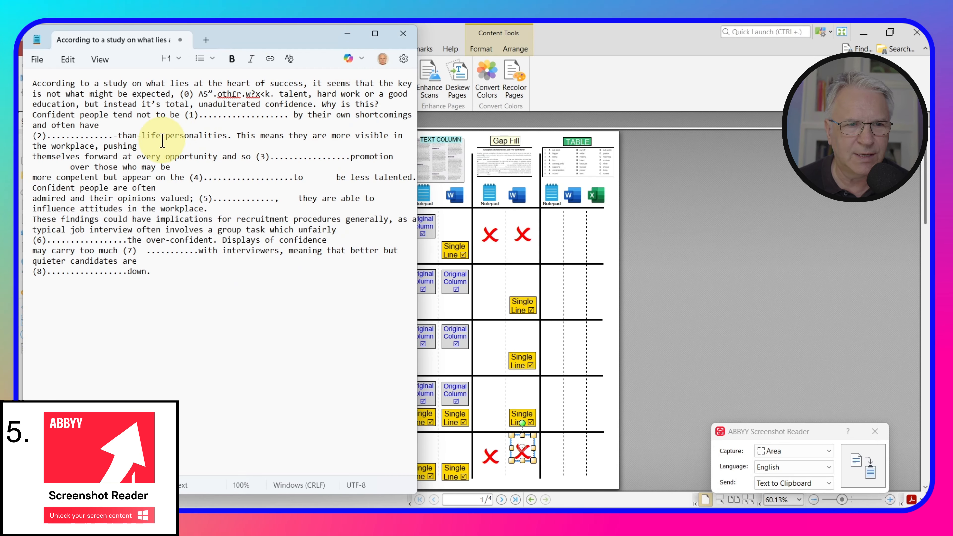
left_click(33, 136)
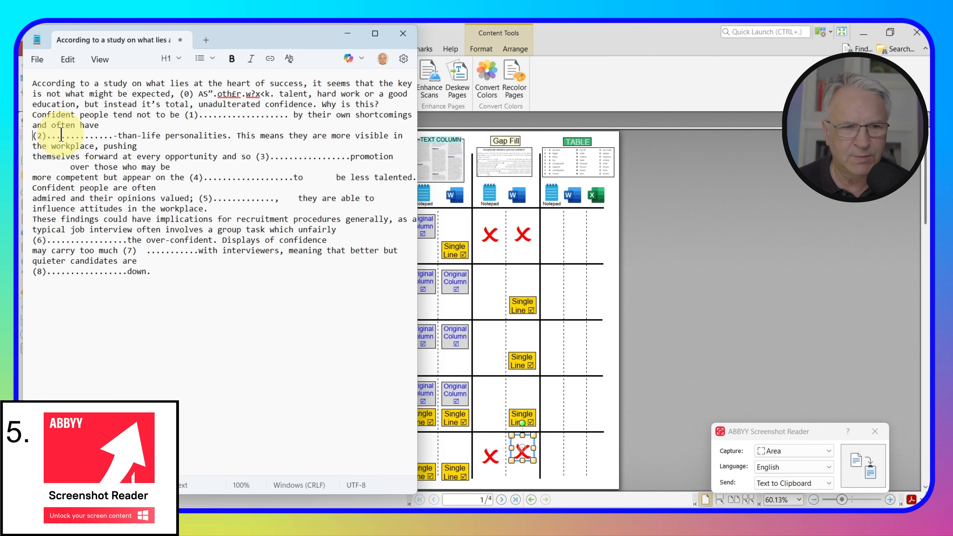
key("BackSpace")
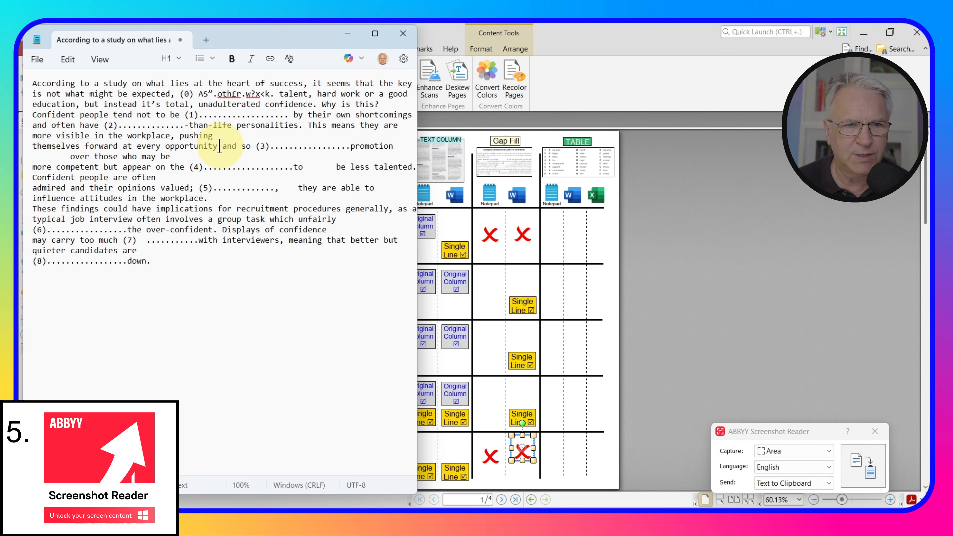
left_click(32, 147)
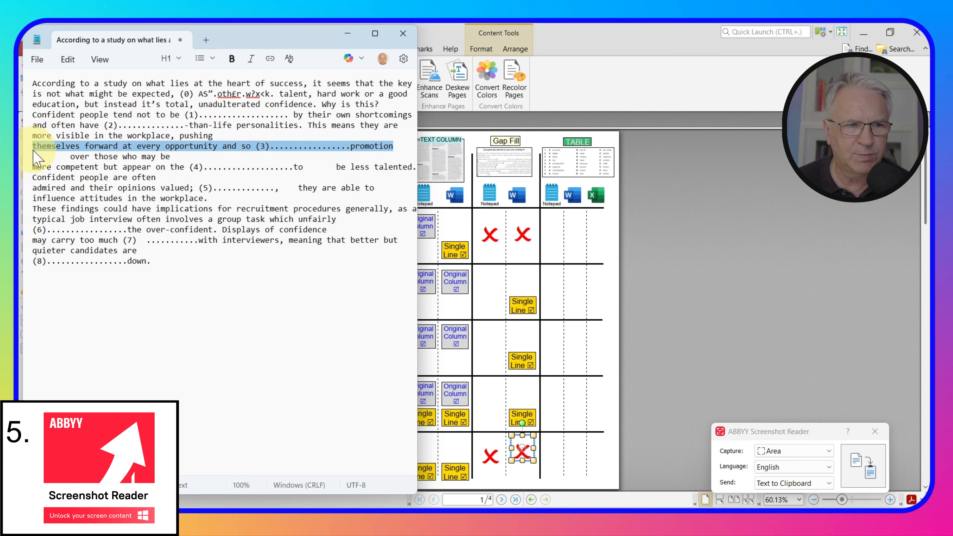
left_click(34, 150)
key("BackSpace")
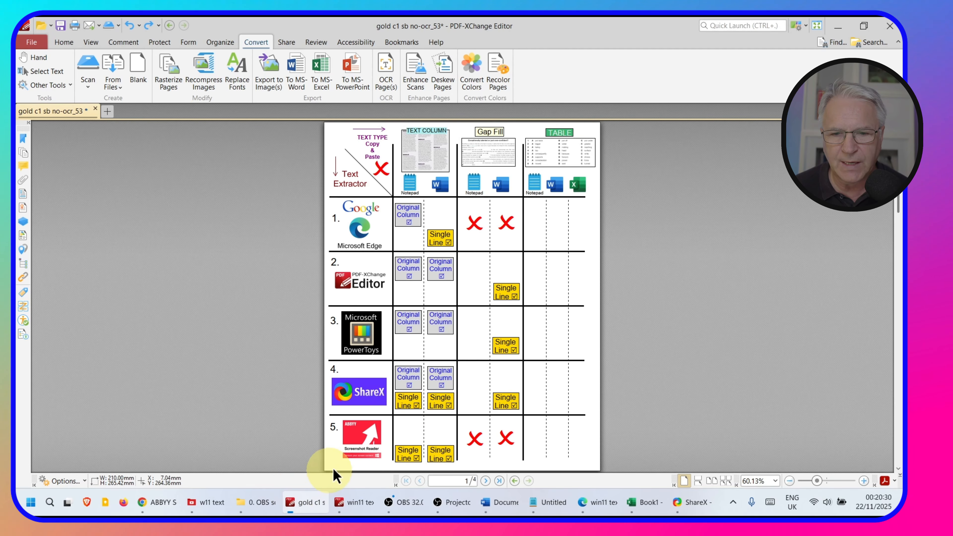
Switch to the PDF in Edge, copy the whole answer-option table, rows 1 to 8, and paste it into Notepad.
left_click(600, 505)
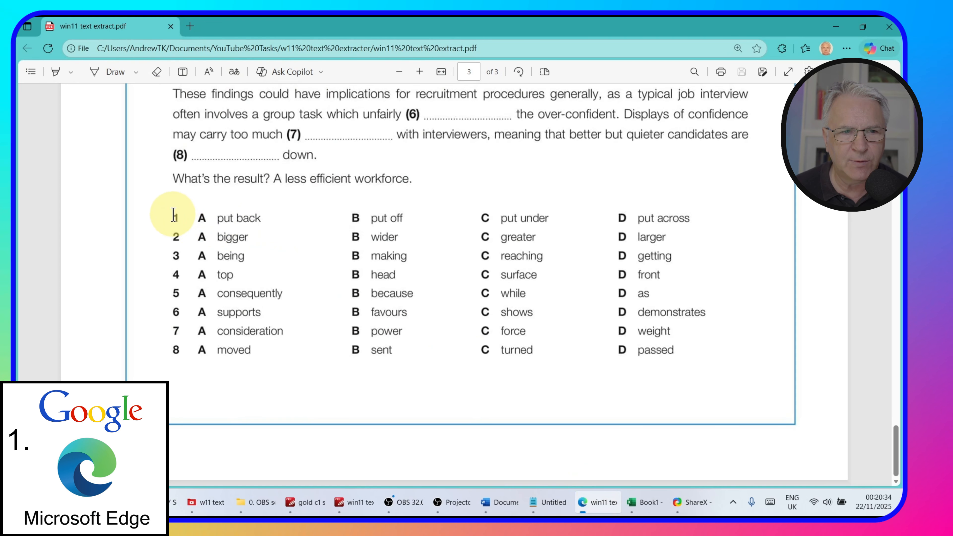
left_click_drag(173, 215, 693, 355)
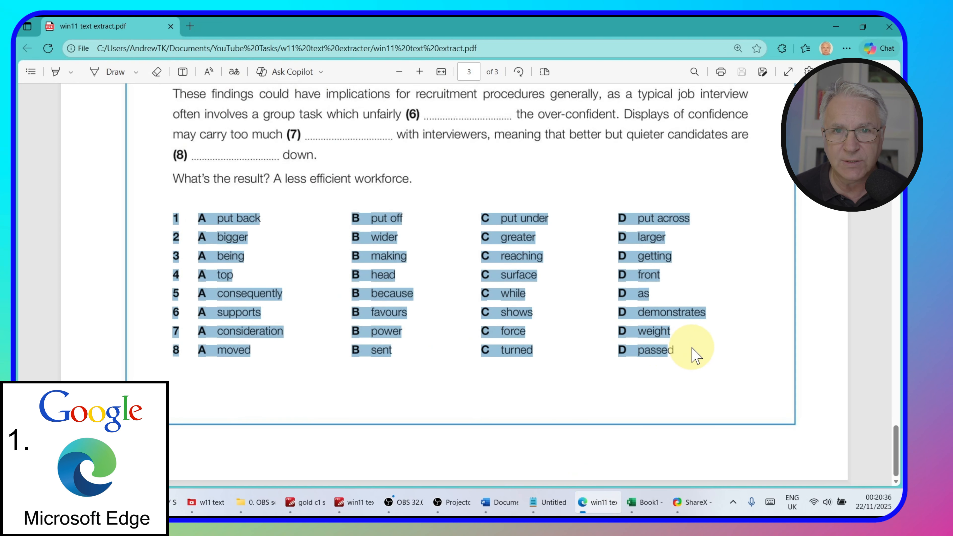
mouse_move(497, 510)
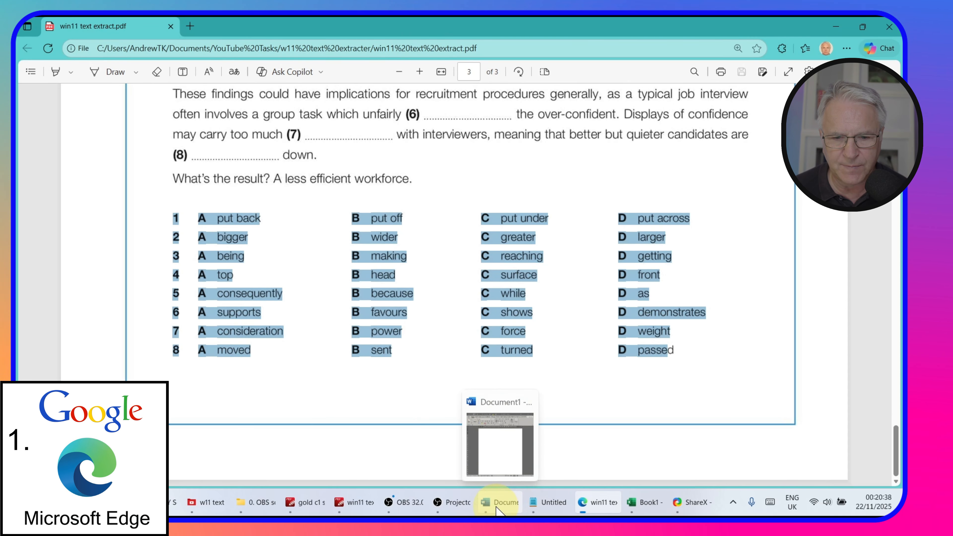
left_click(549, 503)
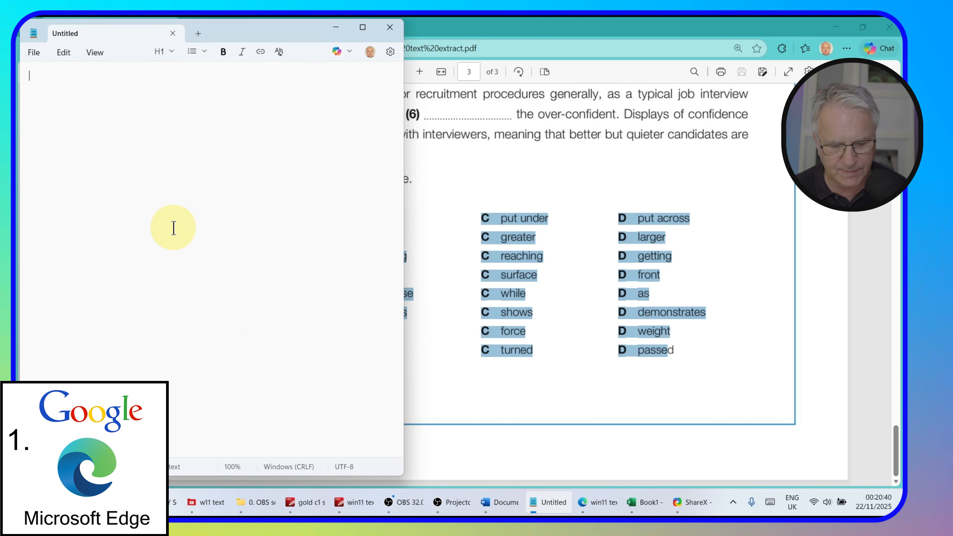
key("ctrl+v")
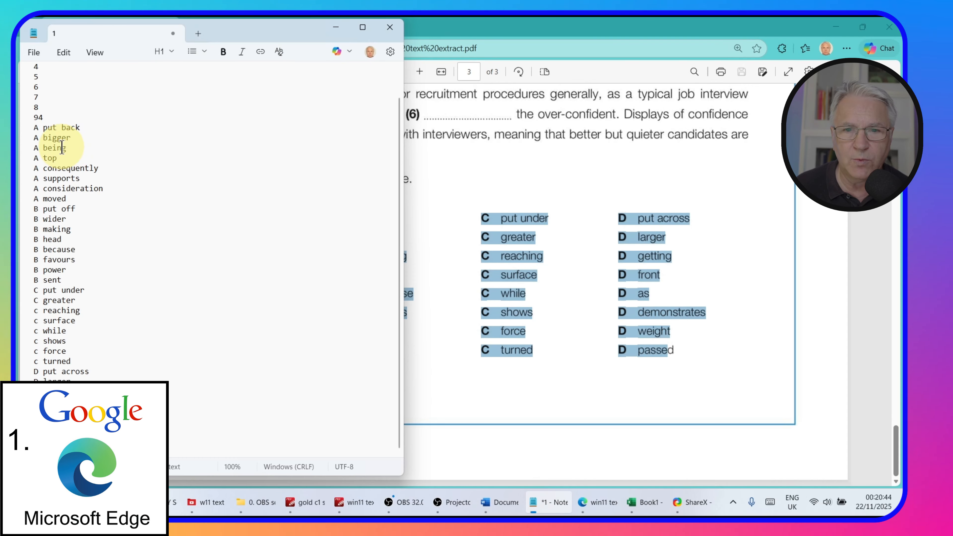
Copy the eight A options from Notepad into Excel starting at cell A1 and fit column A to its contents.
left_click_drag(34, 127, 70, 199)
key("ctrl+c")
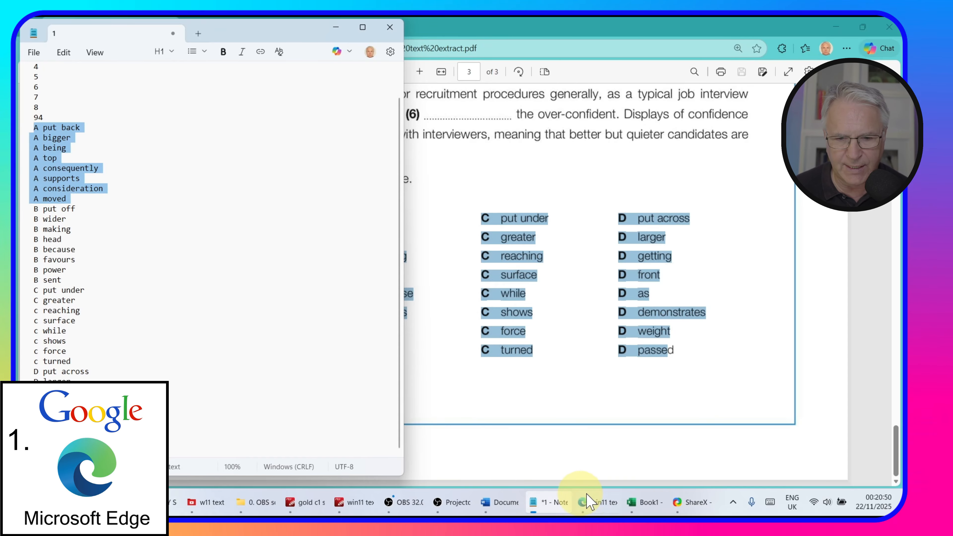
left_click(651, 502)
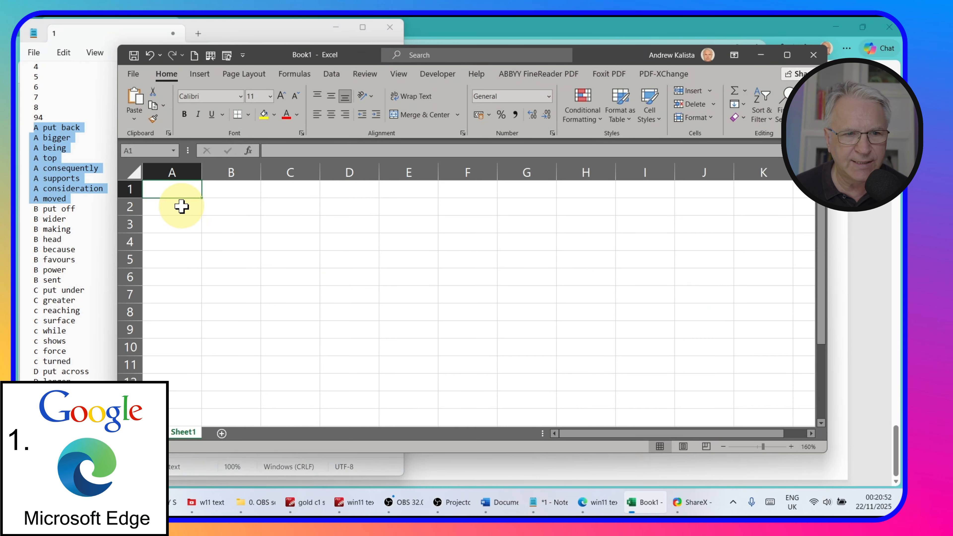
key("ctrl+v")
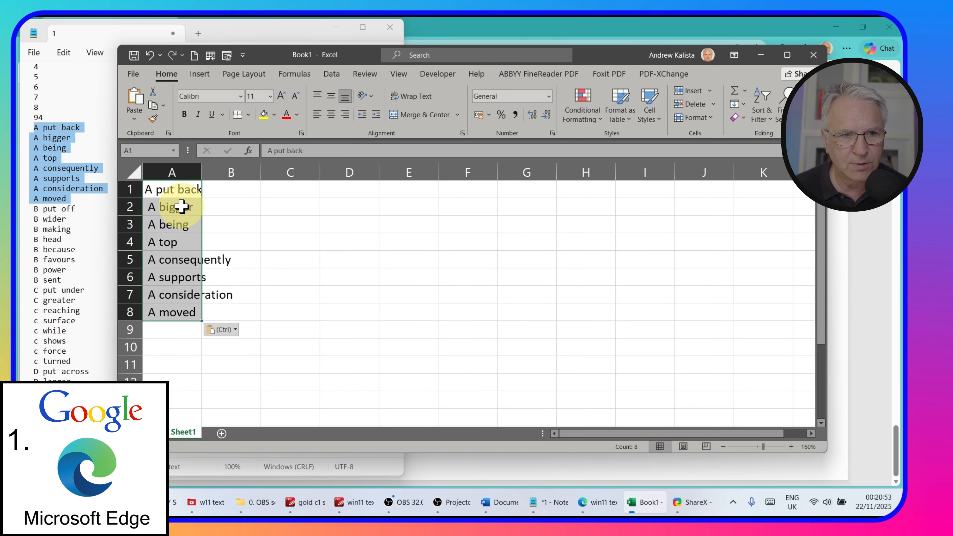
double_click(198, 173)
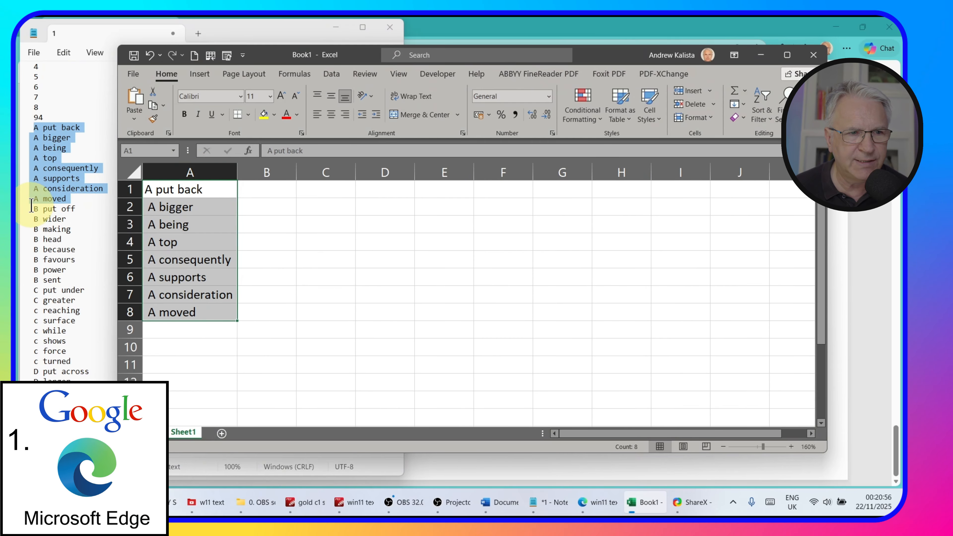
Copy the eight B options from Notepad into Excel starting at cell B1.
left_click_drag(31, 206, 89, 270)
key("ctrl+c")
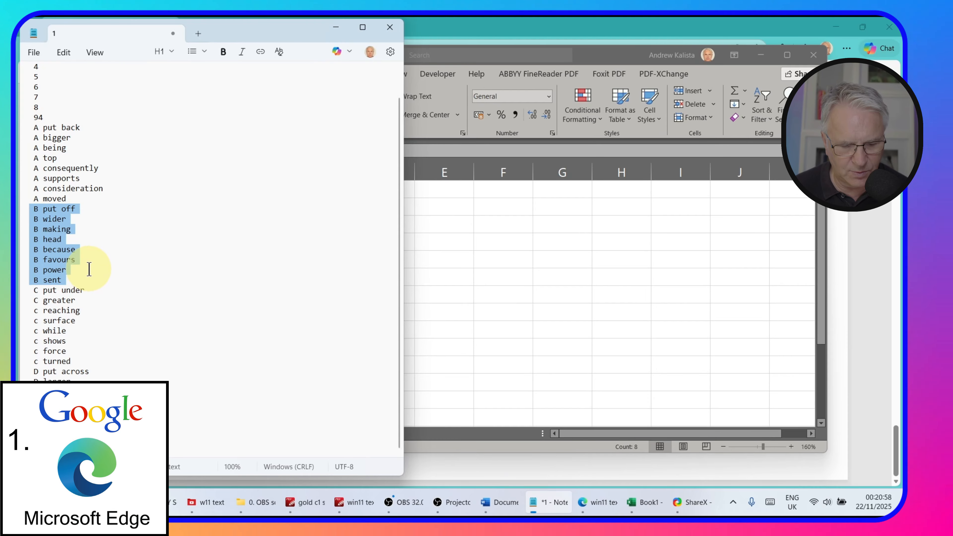
key("alt+Tab")
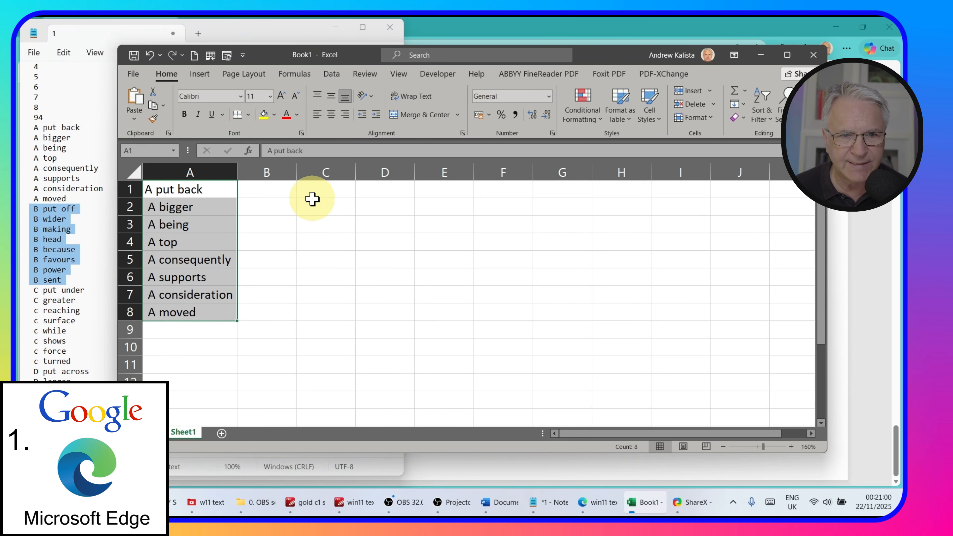
left_click(274, 189)
key("ctrl+v")
left_click(386, 265)
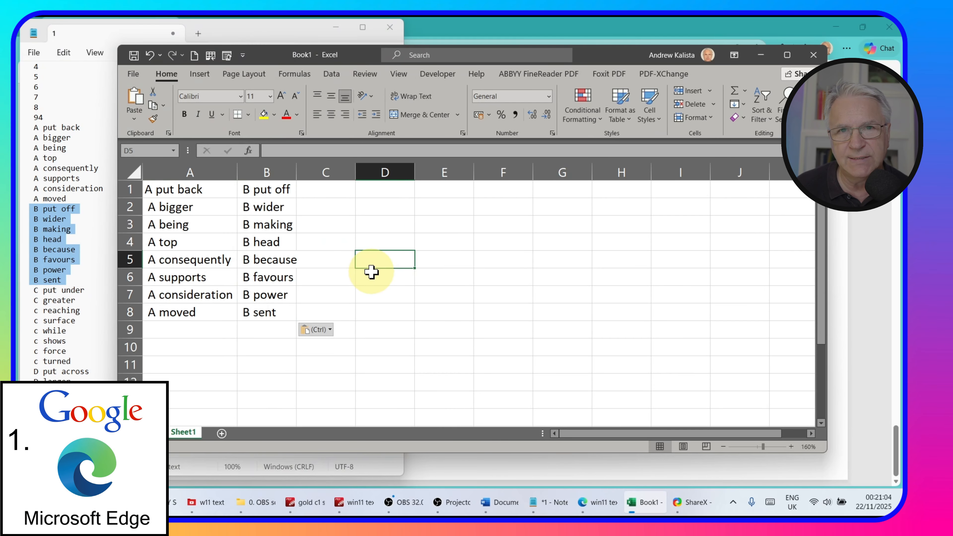
Paste the option table copied from Edge into Word and mark Edge's Table cells with Original Column for Notepad and a red X for Word.
left_click(506, 503)
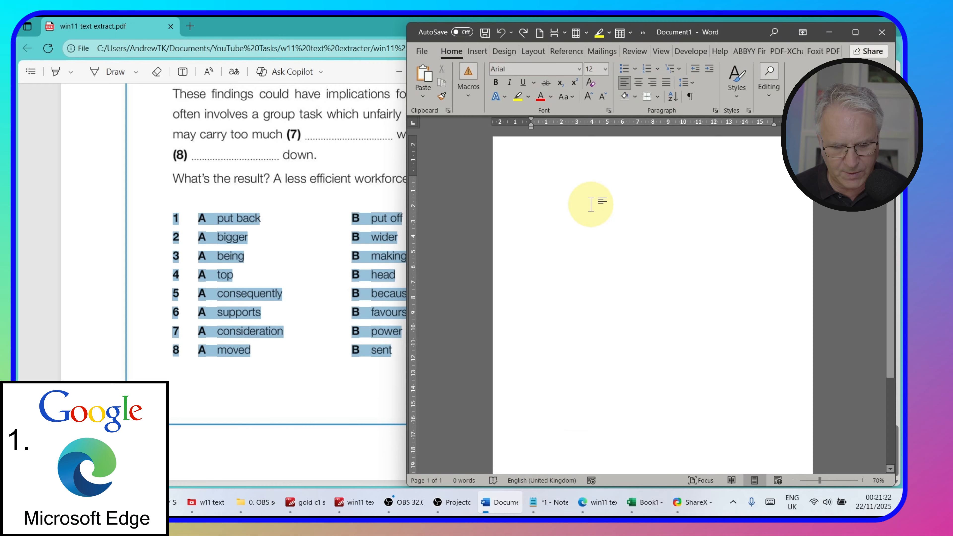
key("ctrl+v")
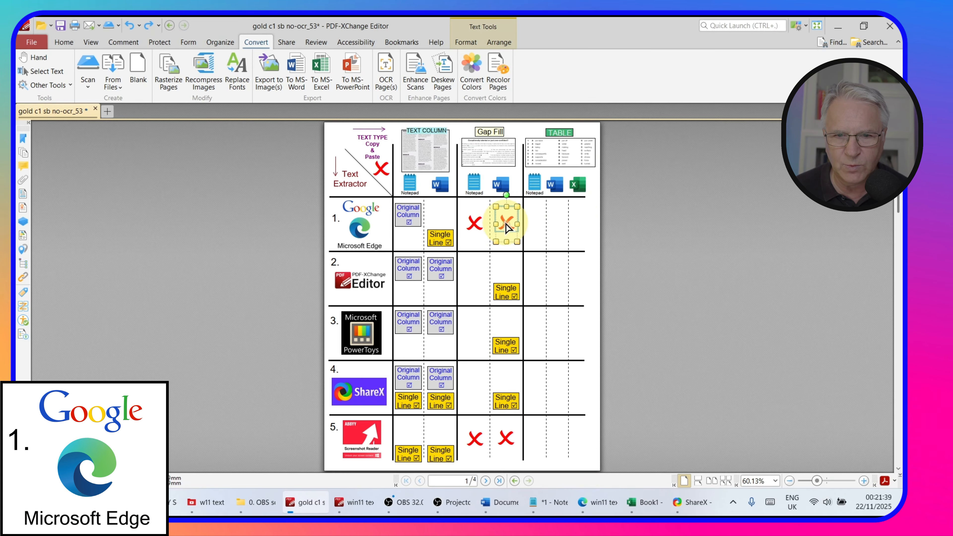
left_click(556, 228)
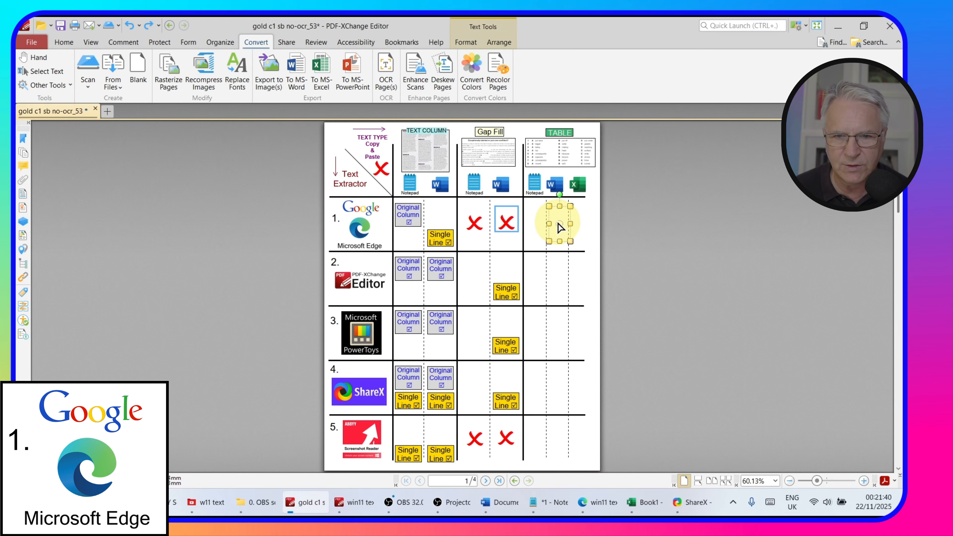
key("ctrl+v")
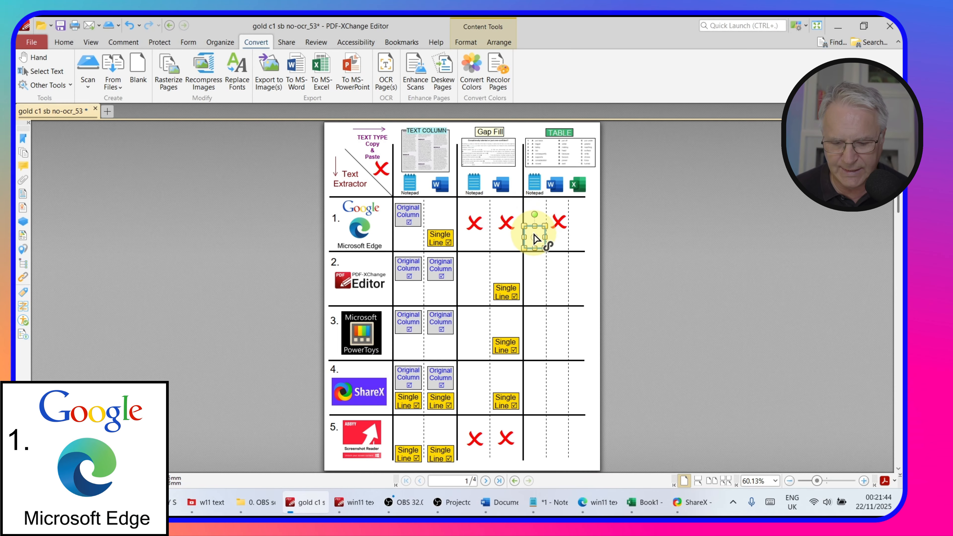
left_click(535, 239)
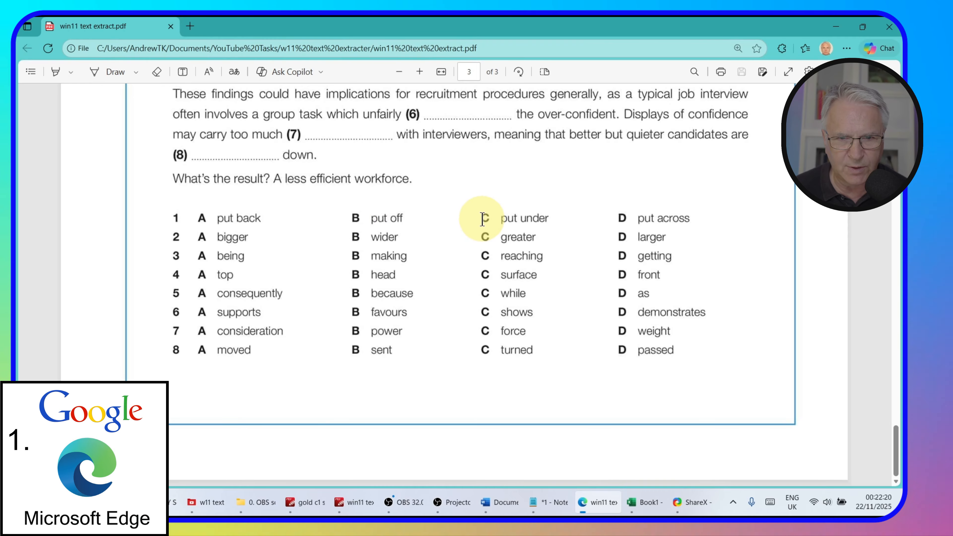
Copy the C option column directly from the PDF in Edge into Excel cell C1 and widen column C.
left_click_drag(481, 216, 533, 363)
right_click(533, 364)
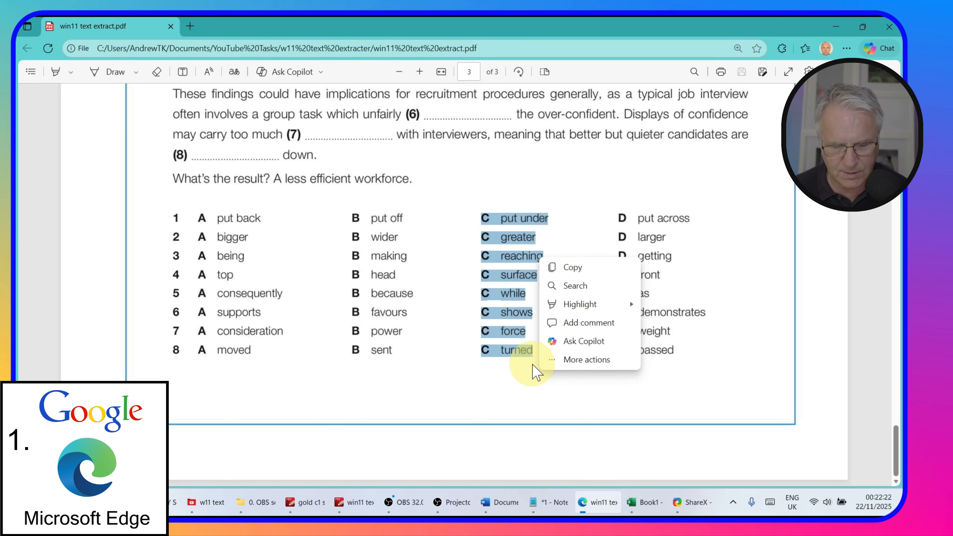
left_click(644, 502)
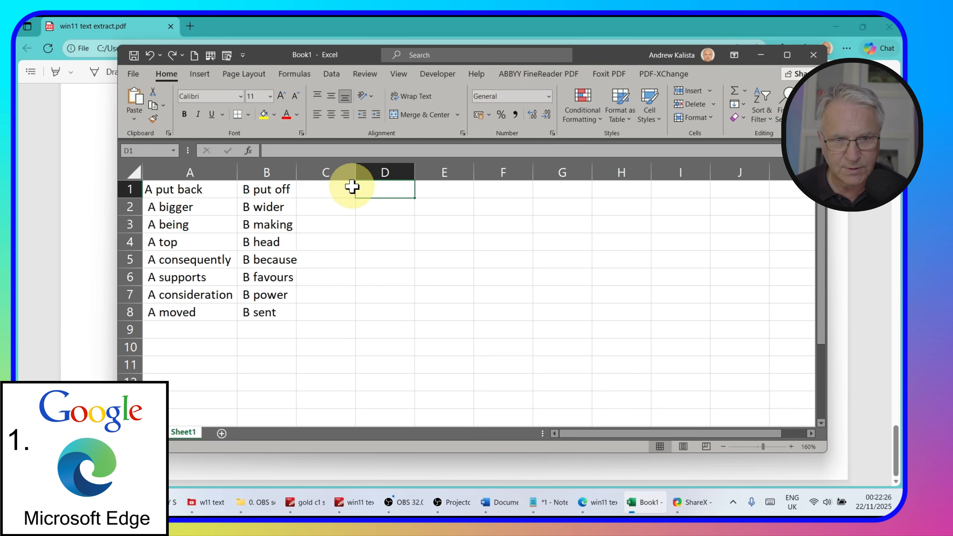
left_click(340, 192)
key("ctrl+v")
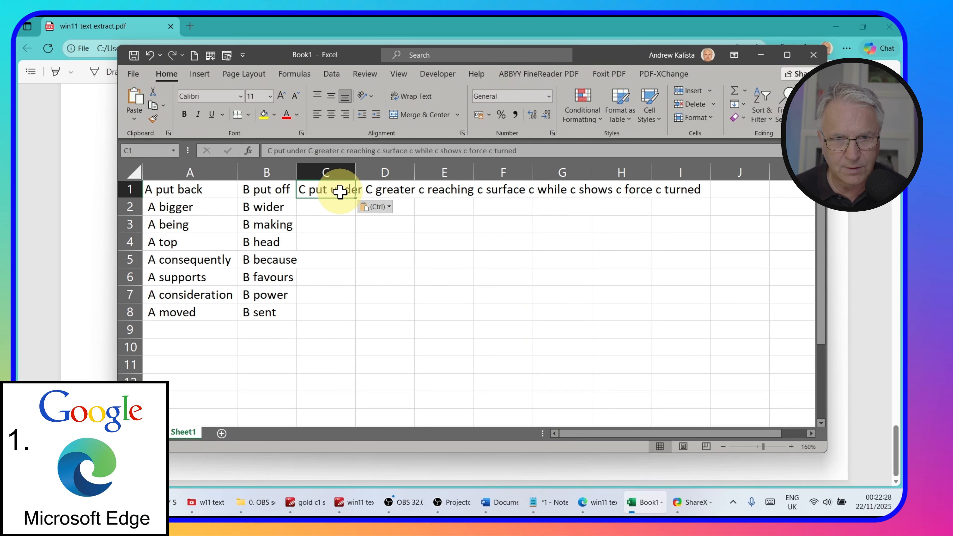
left_click_drag(357, 175, 387, 175)
left_click(395, 220)
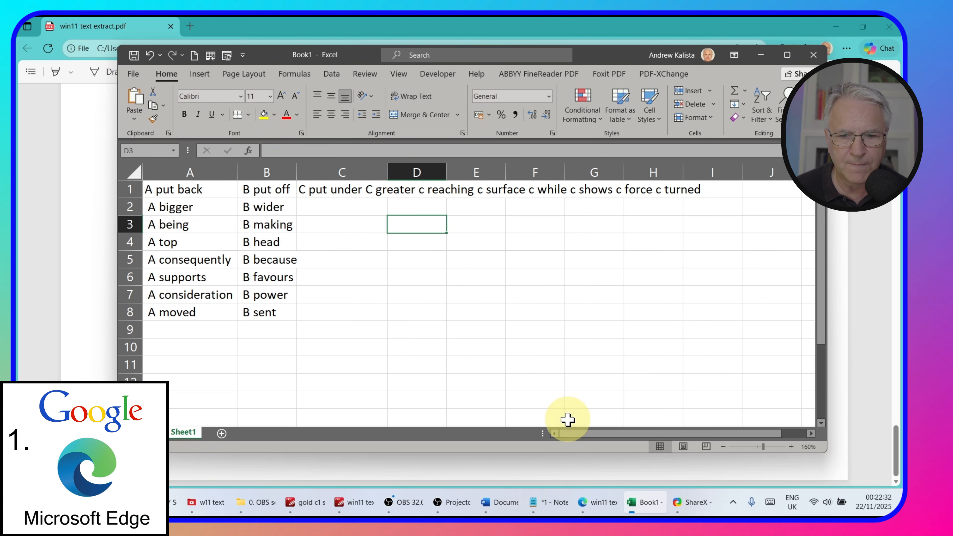
Copy the eight-row option table from win11 text extract in PDF-XChange Editor and paste it into Notepad.
left_click(357, 501)
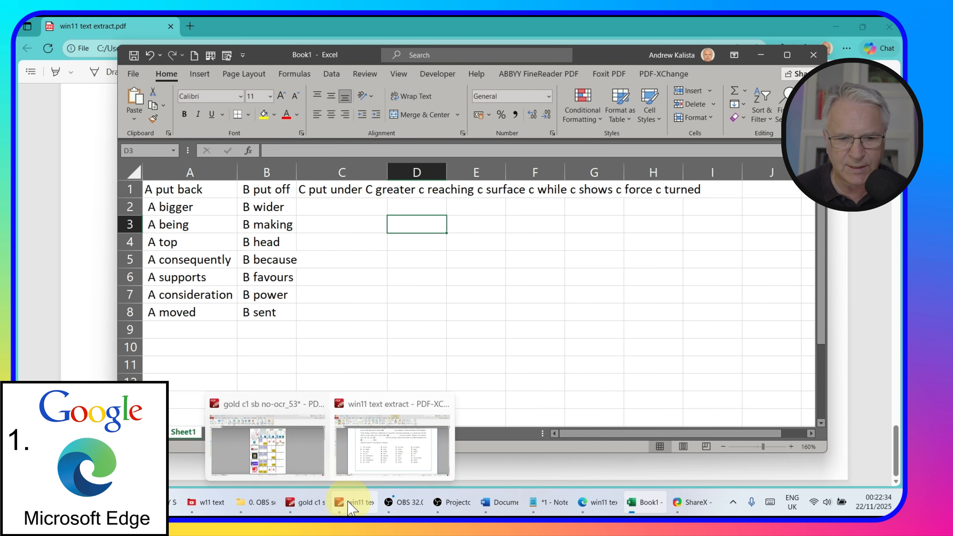
left_click(312, 505)
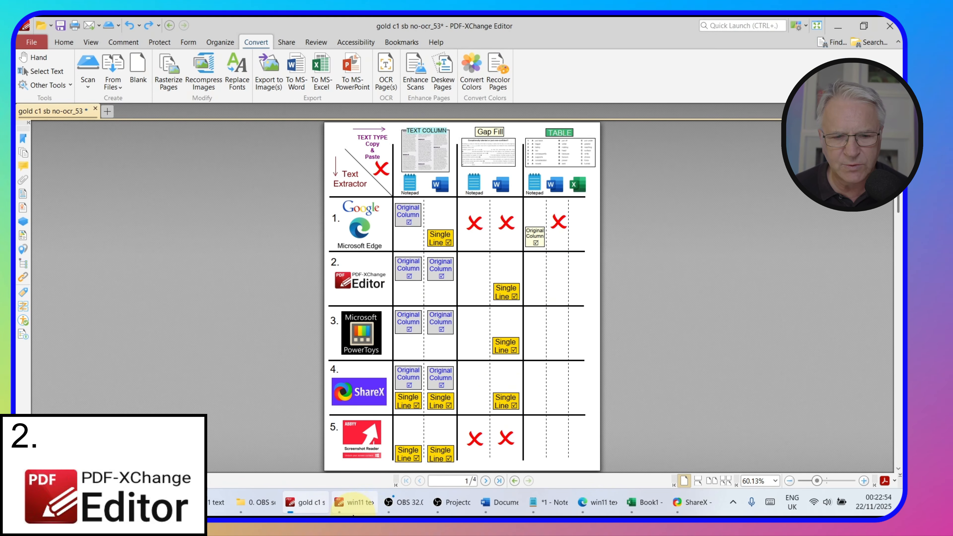
left_click(356, 505)
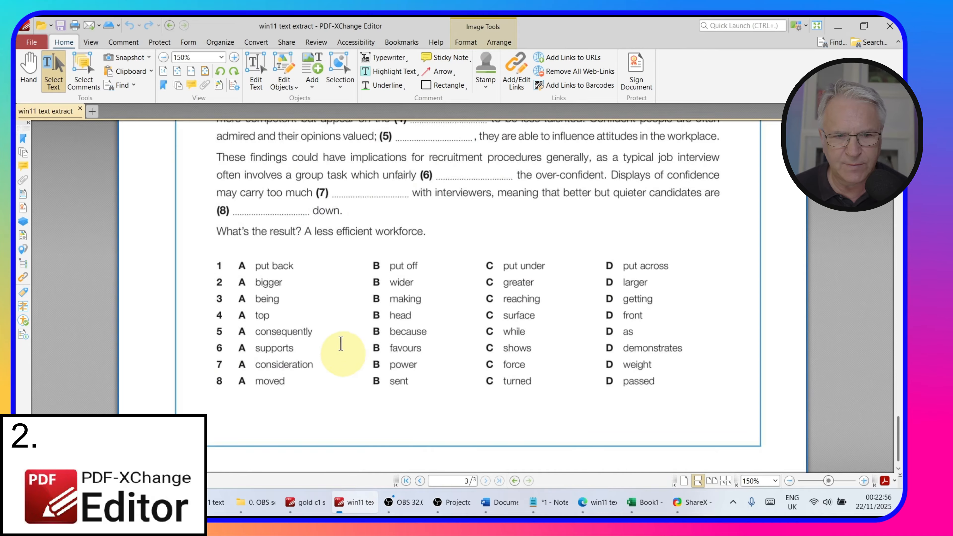
left_click(306, 266)
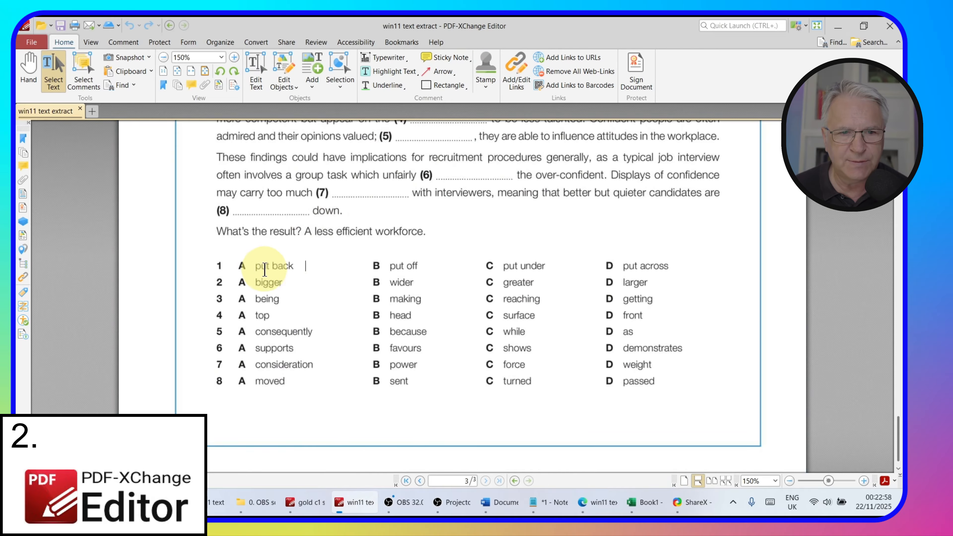
left_click_drag(214, 263, 684, 393)
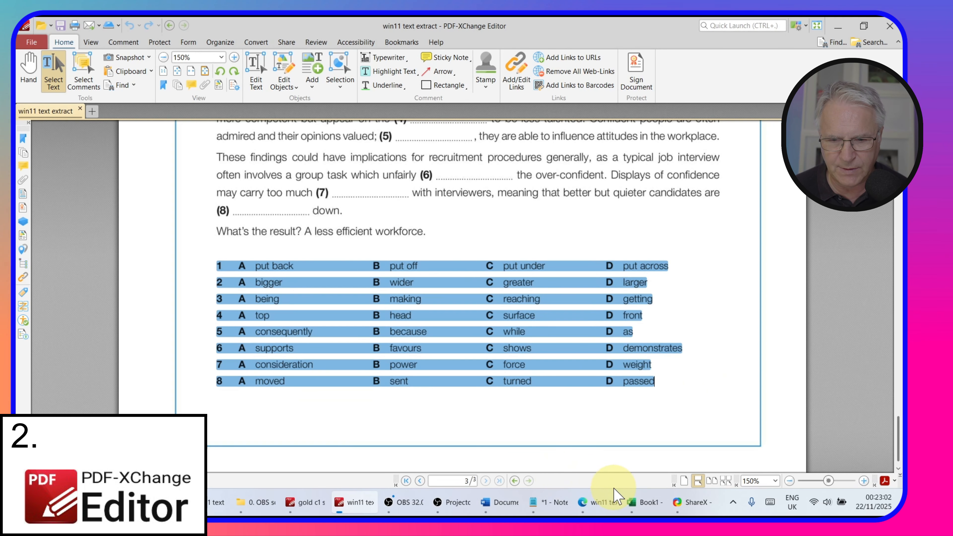
left_click(551, 502)
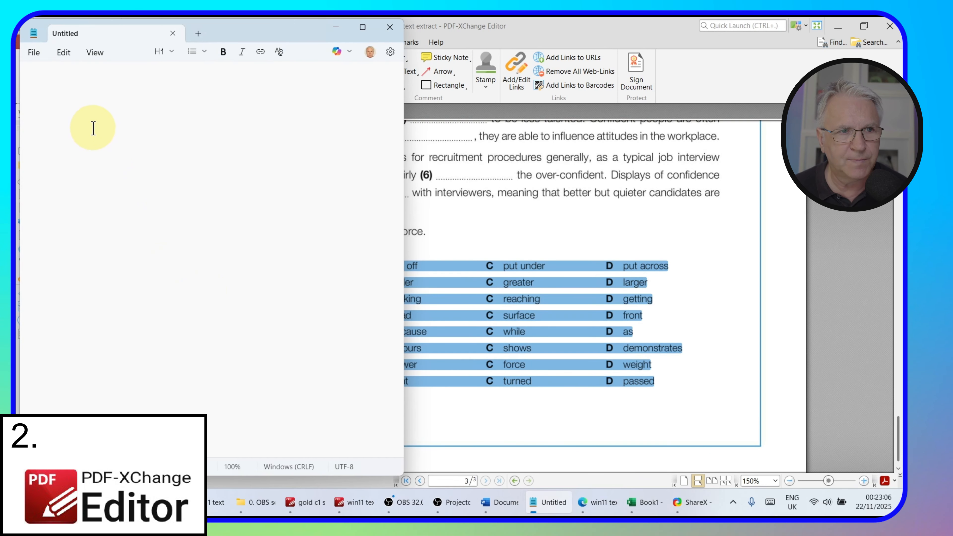
type("1 A put back B put off C put under D put across 2 A bigger B wider C greater D larger 3 A being B making c reaching D getting 4 A top B head c surface D front 5 A consequently B because c while D as 6 A supports B favours c shows D demonstrates 7 A consideration B power c force D weight 8 A moved B sent c turned D passed")
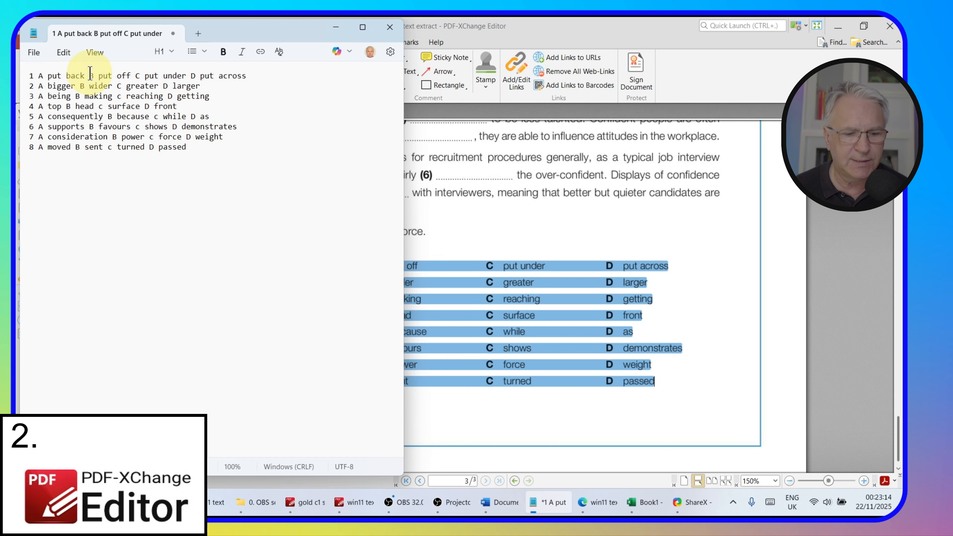
Align the B options of rows 1 to 4 in Notepad into a second column using tab spacing.
key("Tab")
key("Tab")
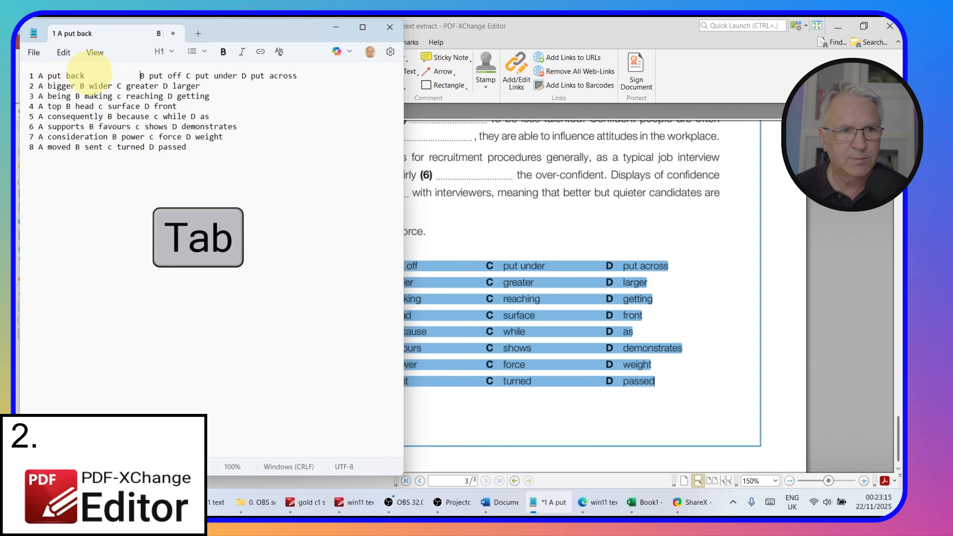
left_click(81, 84)
key("Tab")
key("Tab")
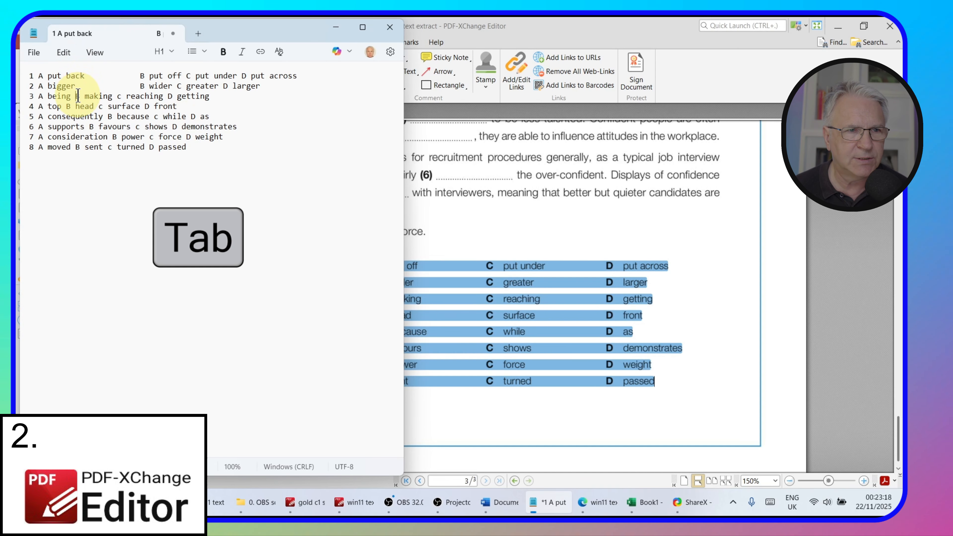
left_click(77, 96)
key("Tab")
key("Tab")
left_click(66, 106)
key("Tab")
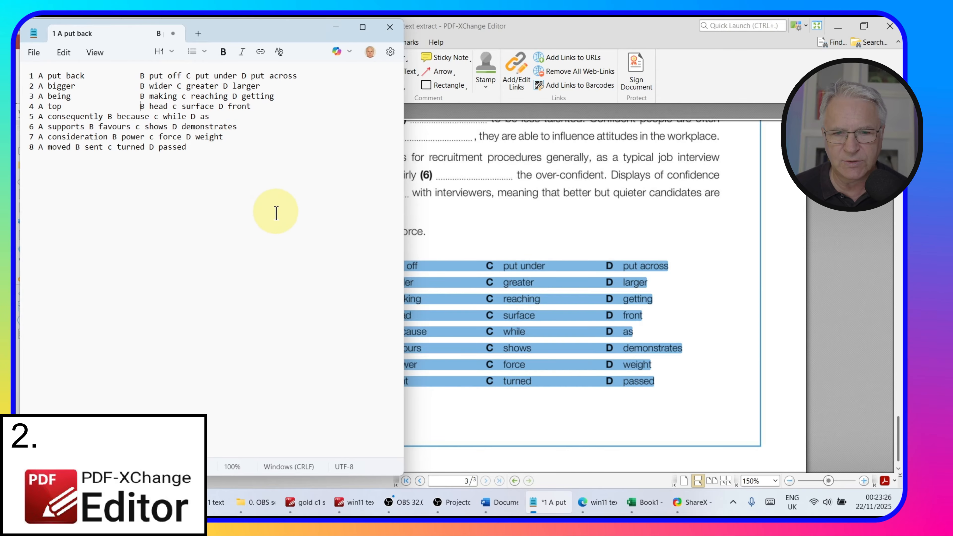
Paste the copied option table into the Word document and convert its eight lines into a table.
left_click(501, 503)
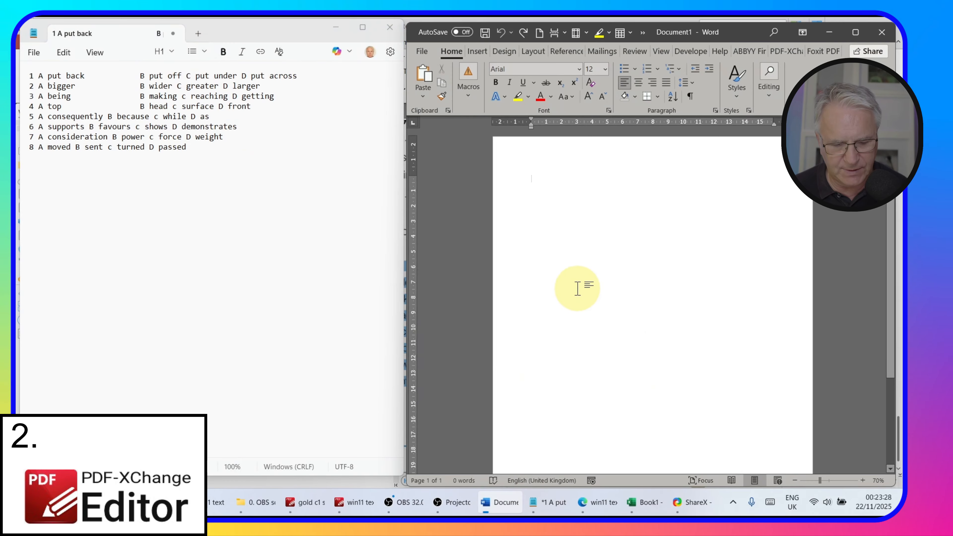
type("1 A put back B put off C put under D put across 2 A bigger B wider C greater D larger 3 A being B making c reaching D getting 4 A top B head c surface D front 5 A consequently B because c while D as 6 A supports B favours c shows D demonstrates 7 A consideration B power c force D weight 8 A moved B sent c turned D passed")
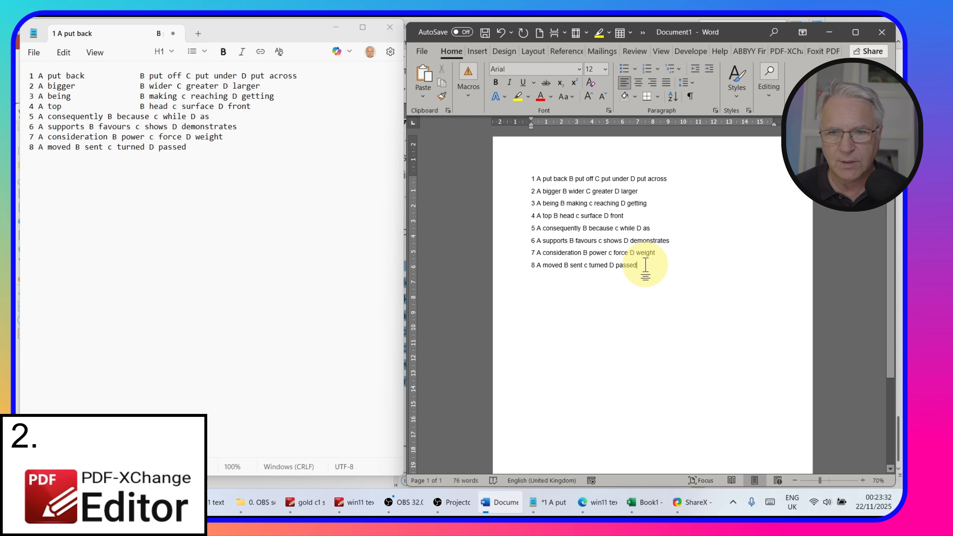
left_click_drag(645, 265, 529, 174)
key("ctrl+c")
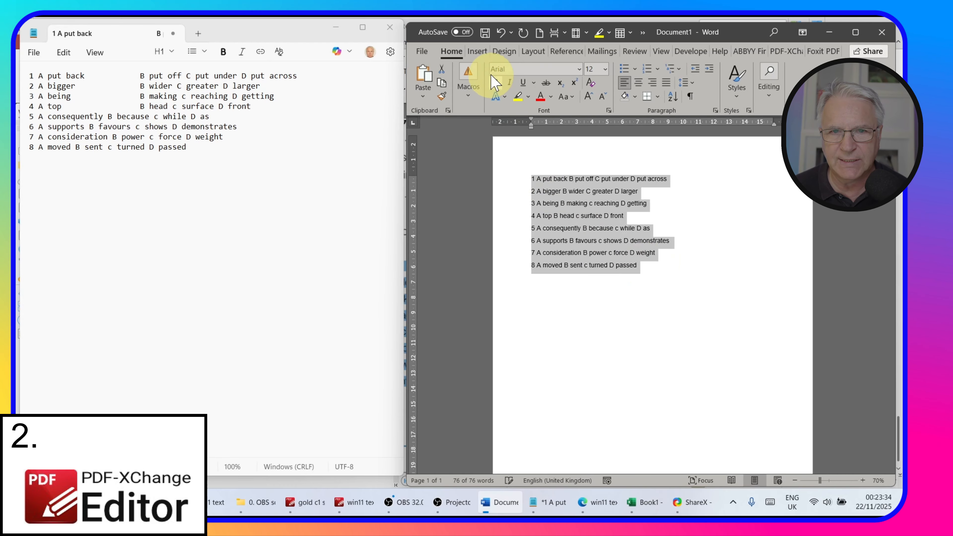
left_click(476, 52)
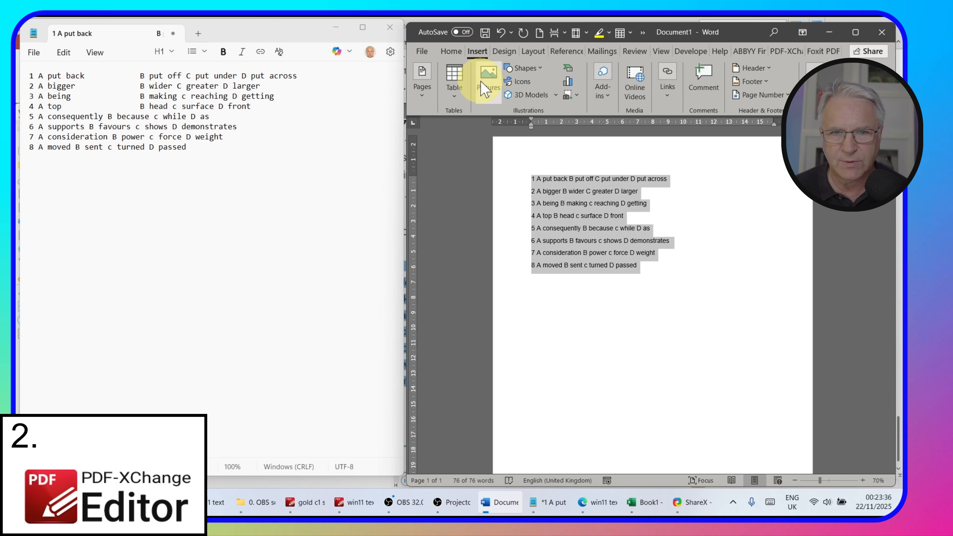
left_click(455, 90)
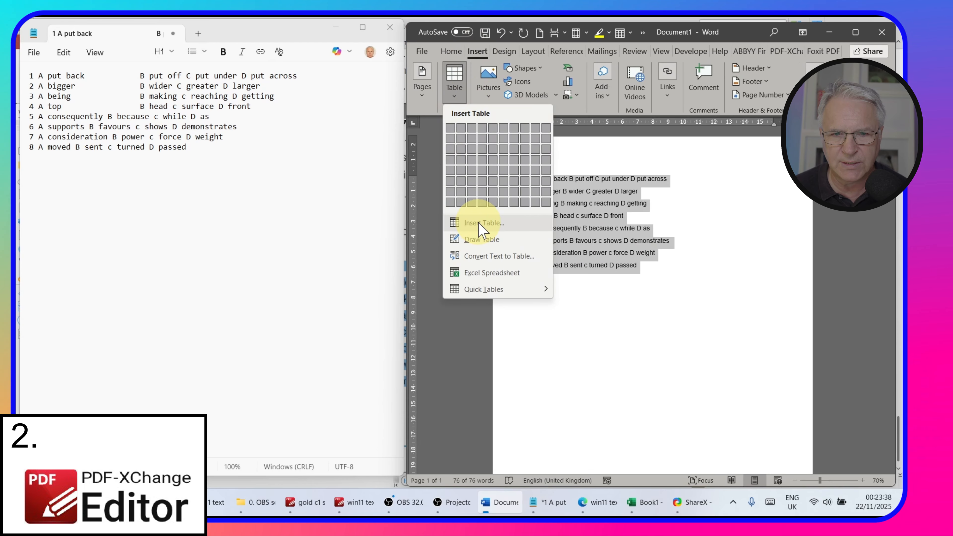
left_click(469, 221)
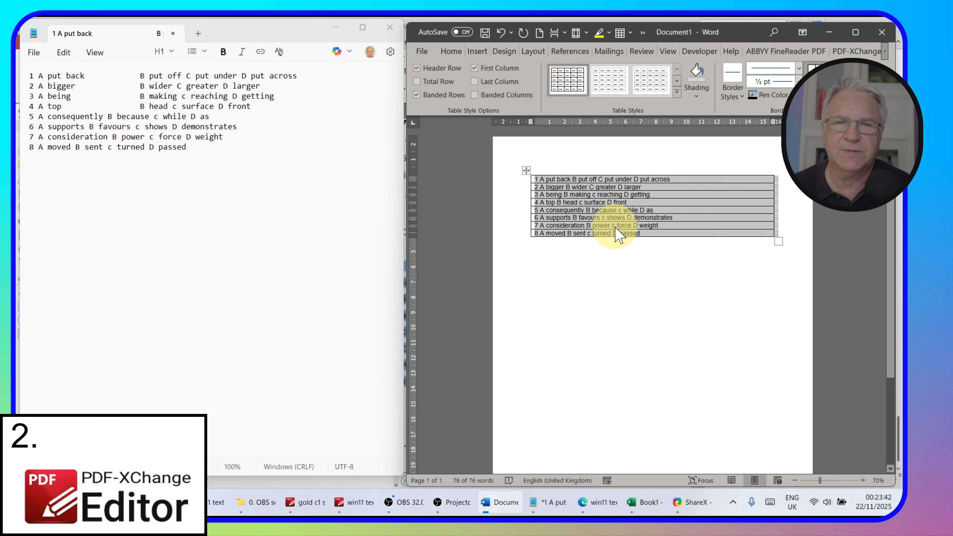
Undo the table conversion and paste in Word, and undo all Notepad edits to leave both documents blank.
key("ctrl+z")
key("ctrl+z")
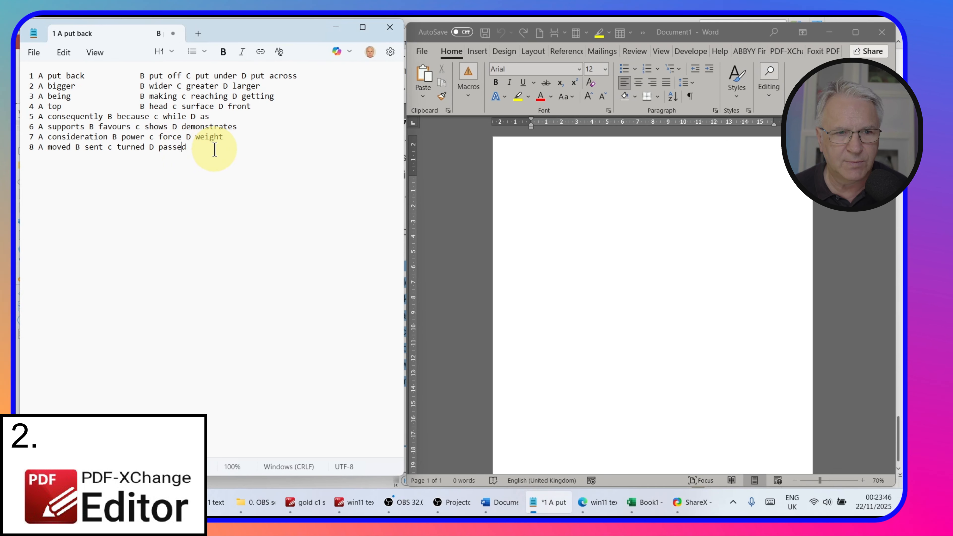
left_click(215, 150)
key("ctrl+z")
key("ctrl+z")
key("ctrl+z")
key("ctrl+z")
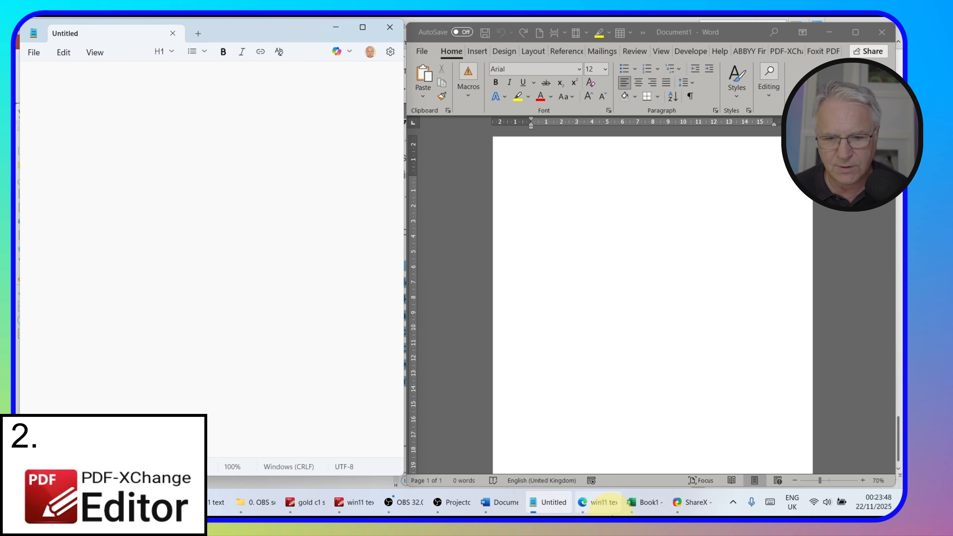
Undo all the earlier Edge pastes and column changes in the Excel sheet until it is empty.
left_click(646, 502)
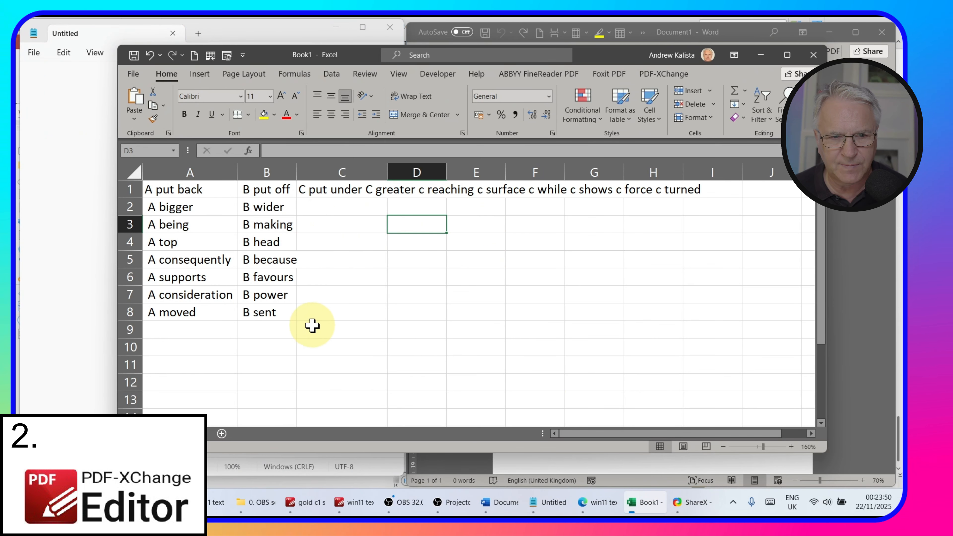
key("ctrl+z")
key("ctrl+z")
key("ctrl+z")
key("ctrl+z")
key("ctrl+z")
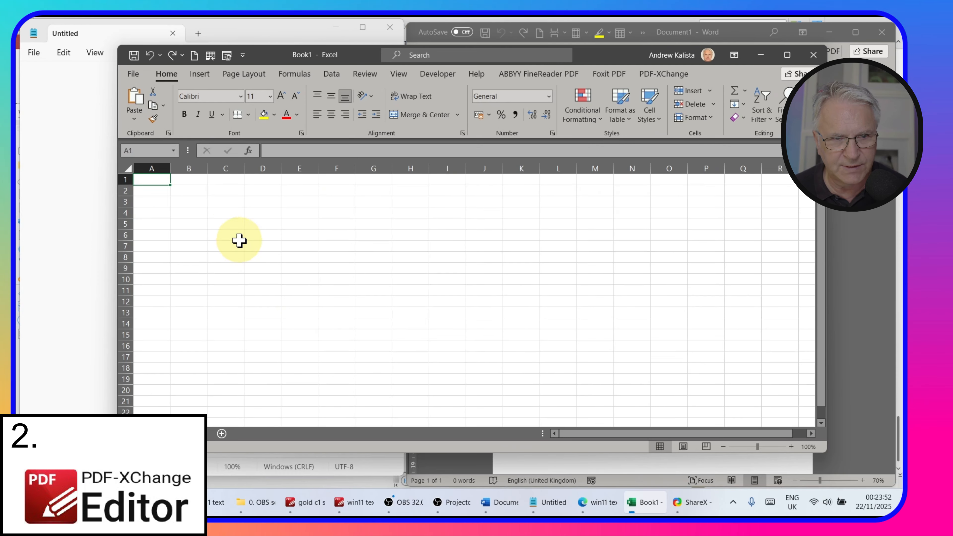
Try pasting the PDF-XChange option table at Excel cell A1 with column A fitted to its contents, and undo both changes.
key("ctrl+v")
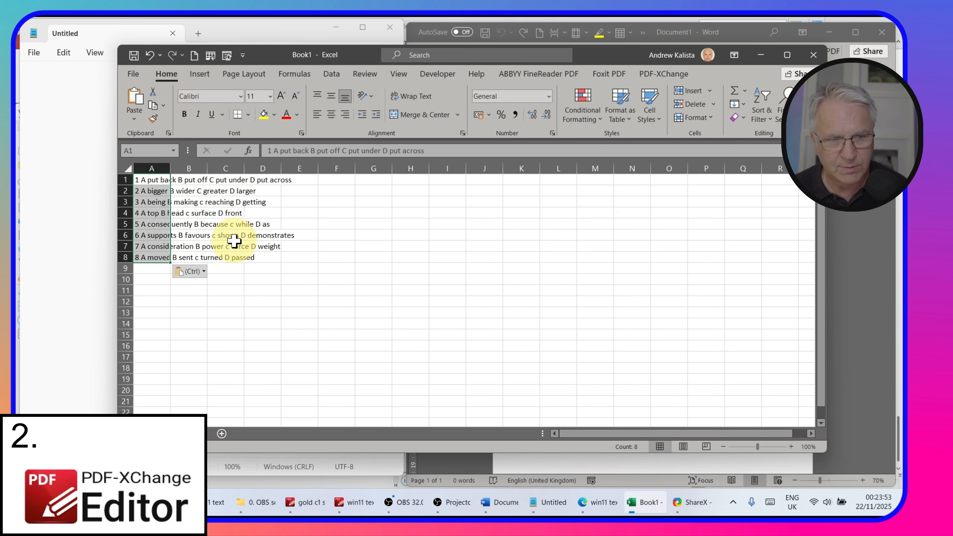
double_click(171, 172)
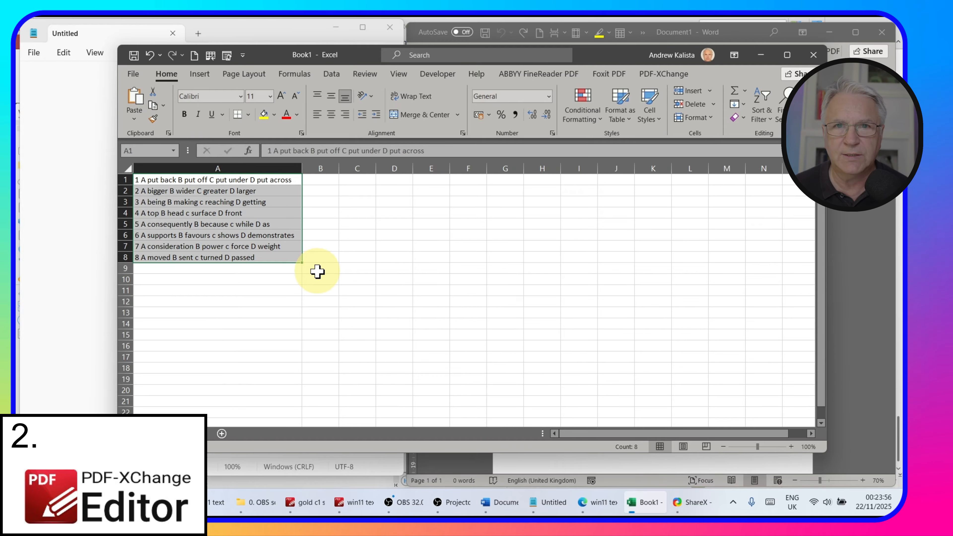
key("ctrl+z")
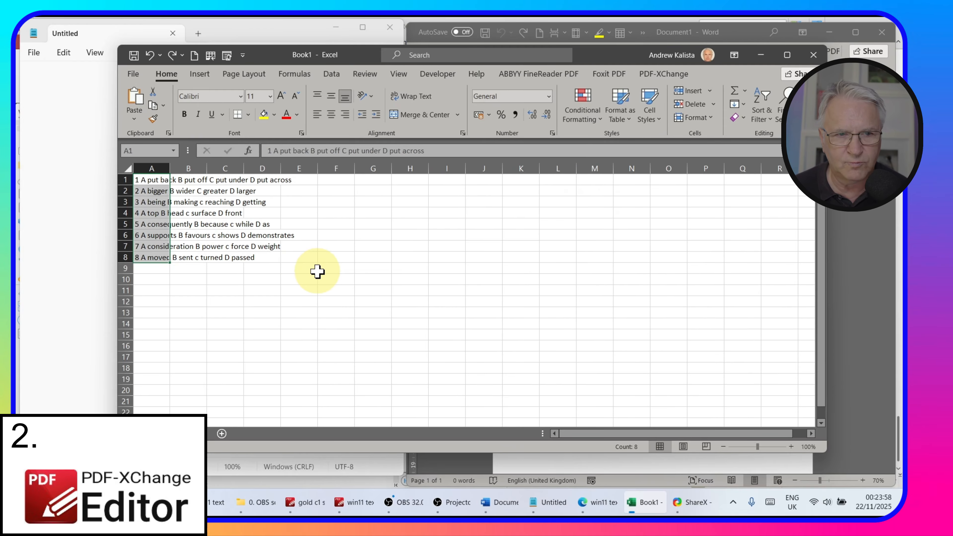
key("ctrl+z")
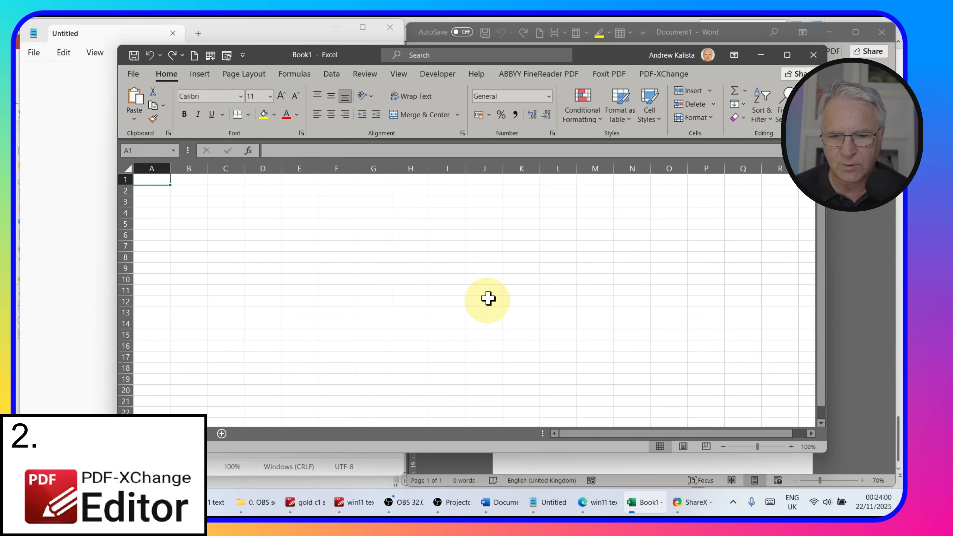
Mark PDF-XChange Editor's Table cells for Notepad, Word and Excel with Original Column in the comparison chart.
mouse_move(349, 511)
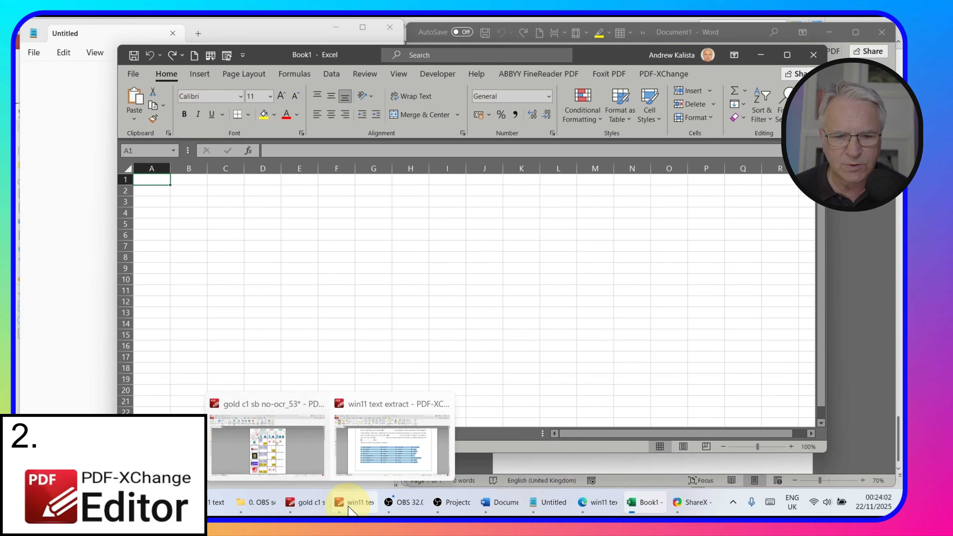
left_click(310, 510)
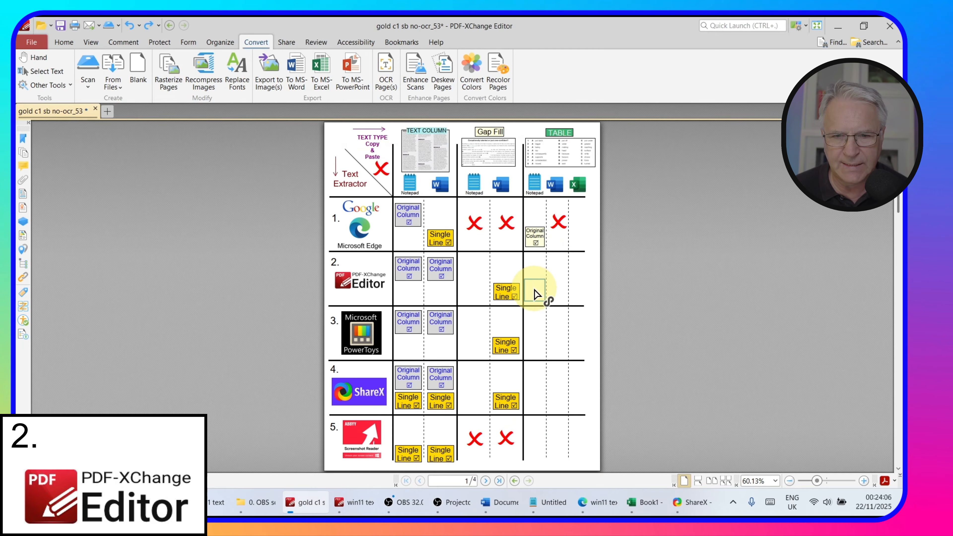
left_click(535, 292)
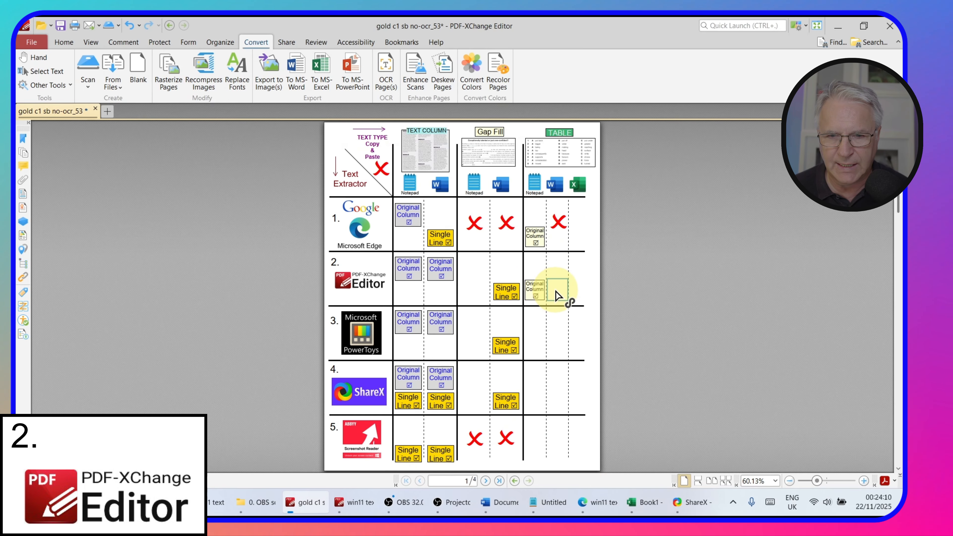
left_click(556, 294)
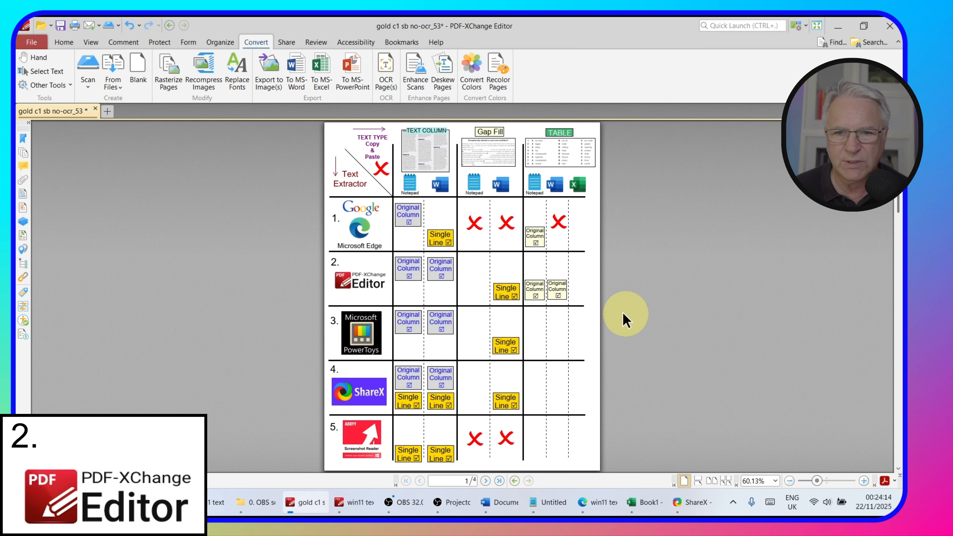
left_click(580, 297)
left_click(706, 295)
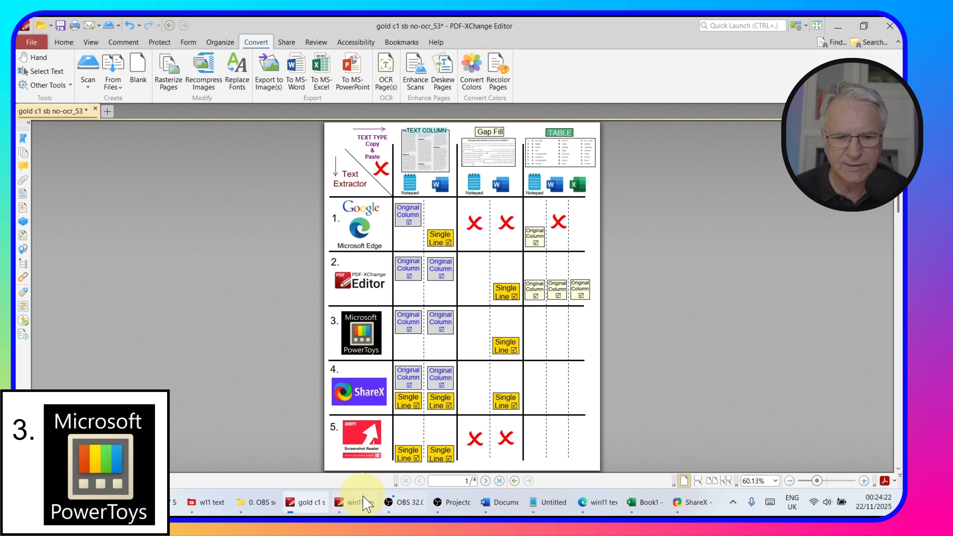
Capture the option table in win11 text extract with PowerToys Text Extractor and paste the text into Notepad and Word.
left_click(361, 502)
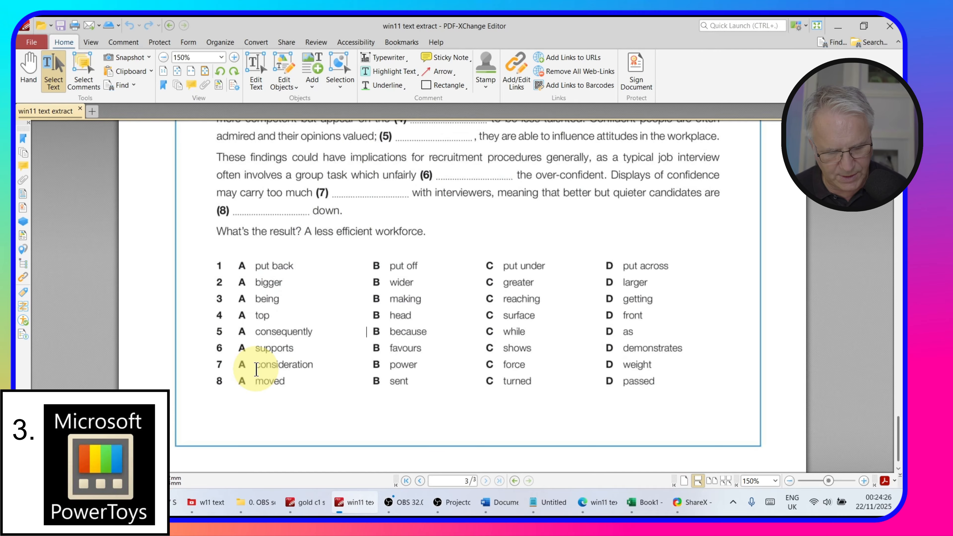
key("super+shift+t")
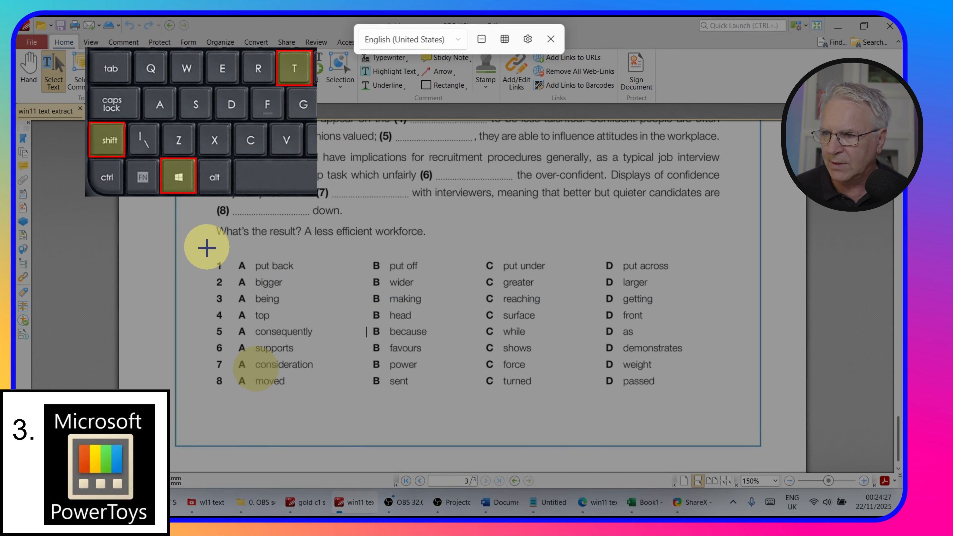
left_click_drag(206, 248, 701, 404)
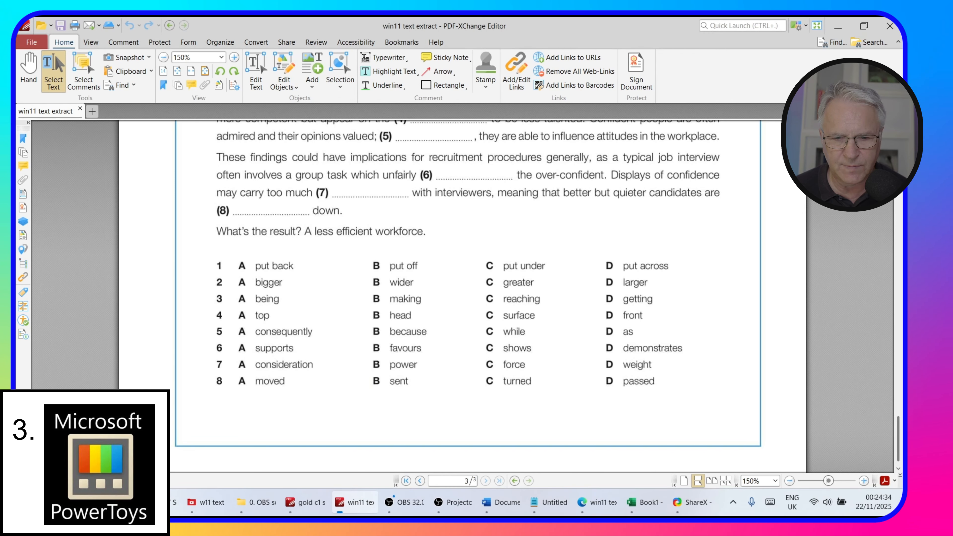
left_click(550, 502)
left_click(179, 144)
key("ctrl+v")
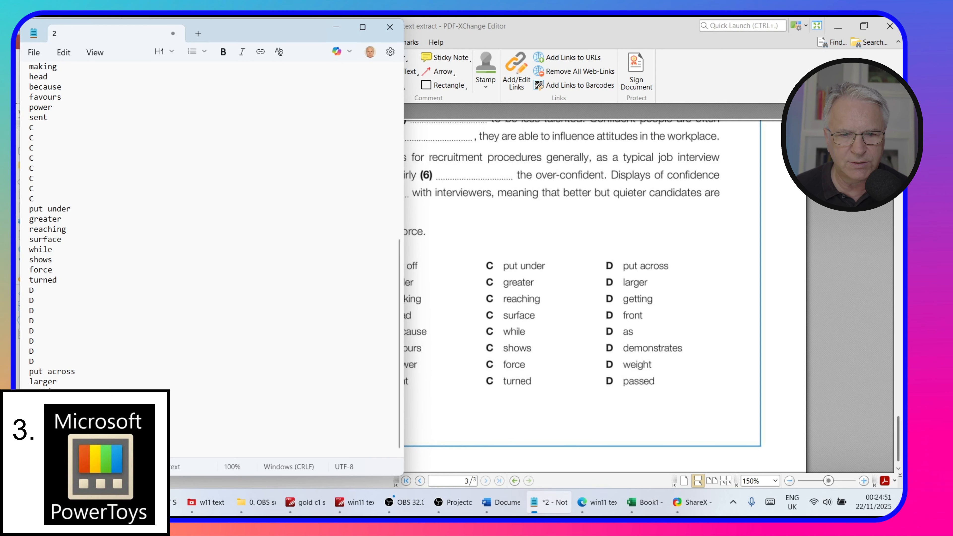
key("alt+Tab")
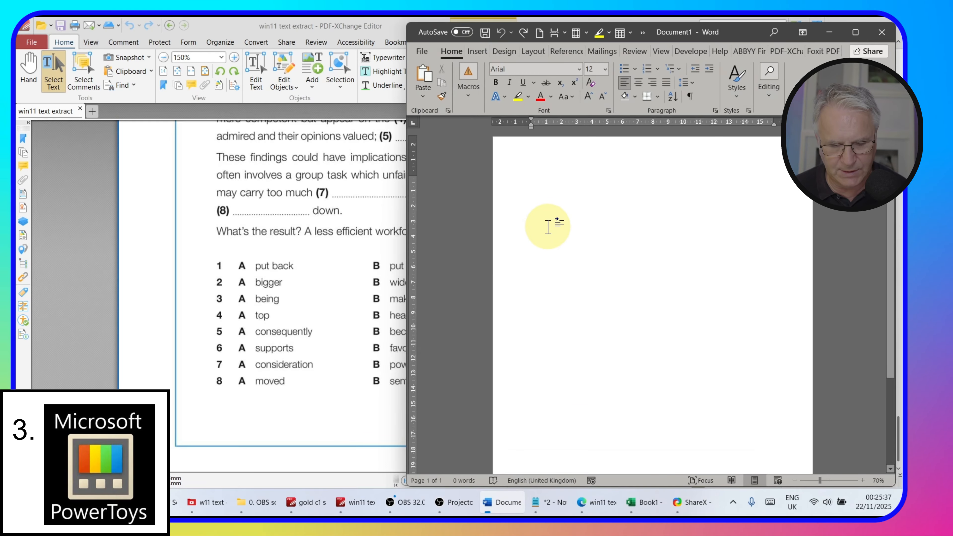
key("ctrl+v")
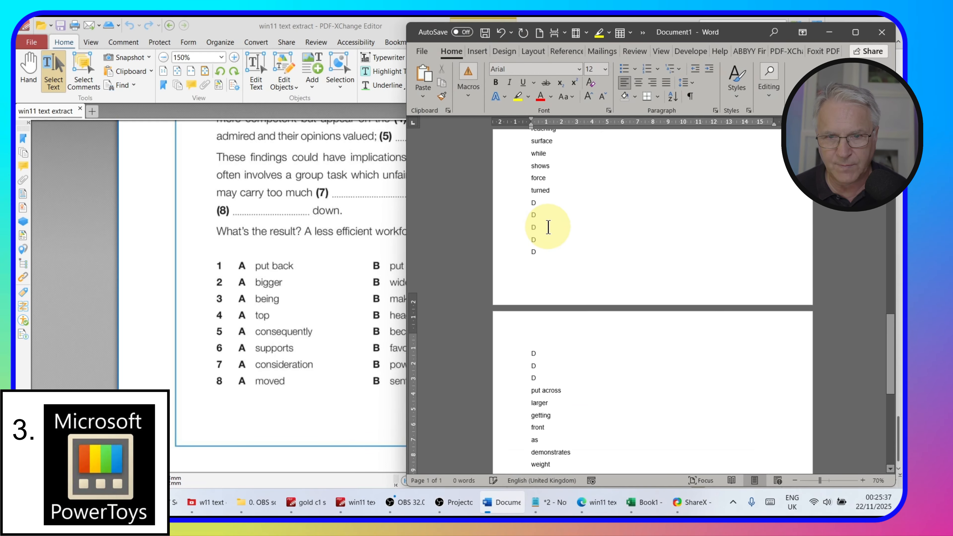
Paste the PowerToys-extracted option table text into the empty Excel sheet at cell A1.
scroll(537, 269, "up", 5)
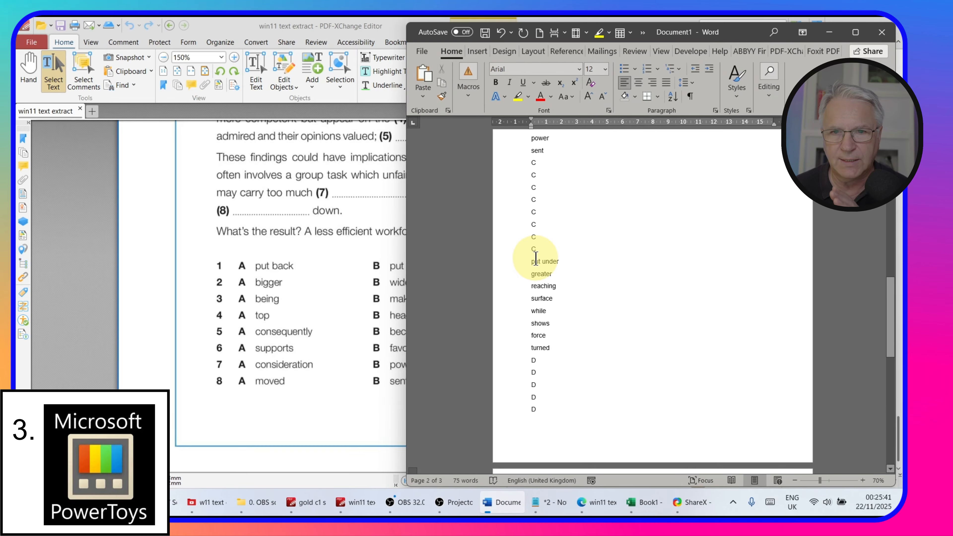
left_click(645, 503)
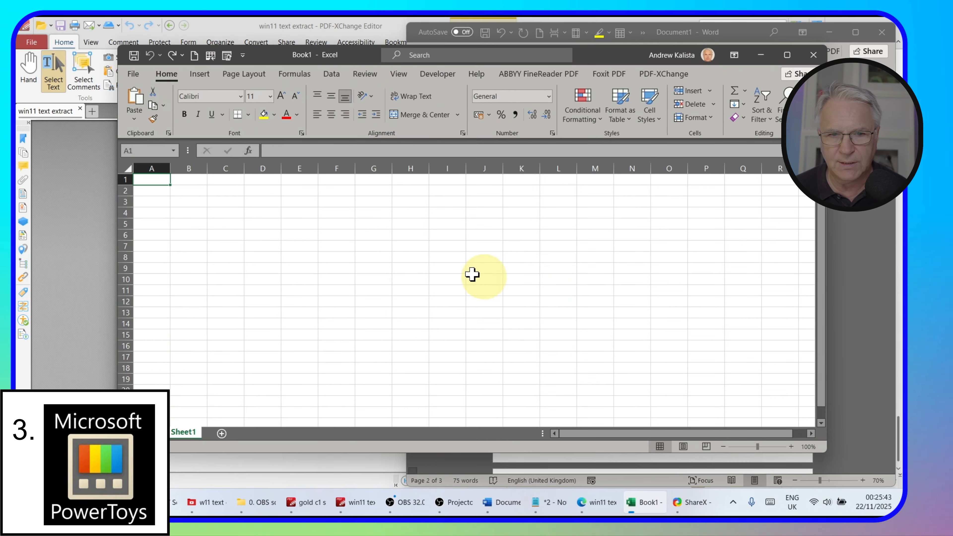
key("ctrl+v")
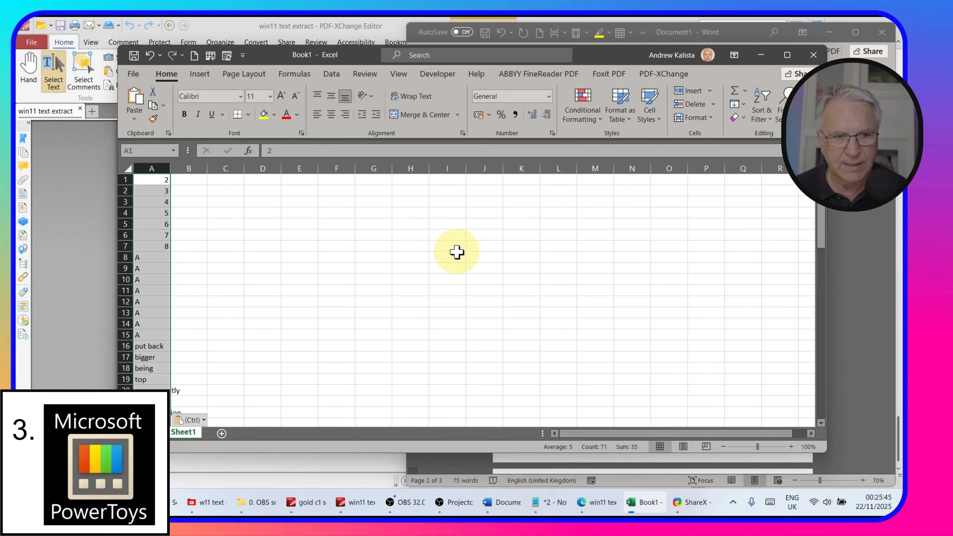
Mark Microsoft PowerToys' Table cells for Notepad, Word and Excel with Original Column in the comparison chart.
left_click(332, 496)
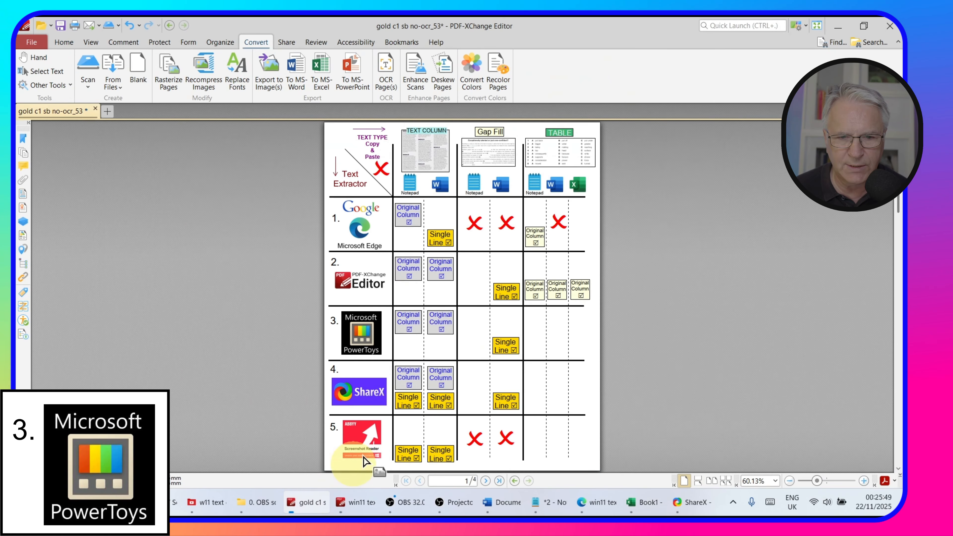
left_click(539, 351)
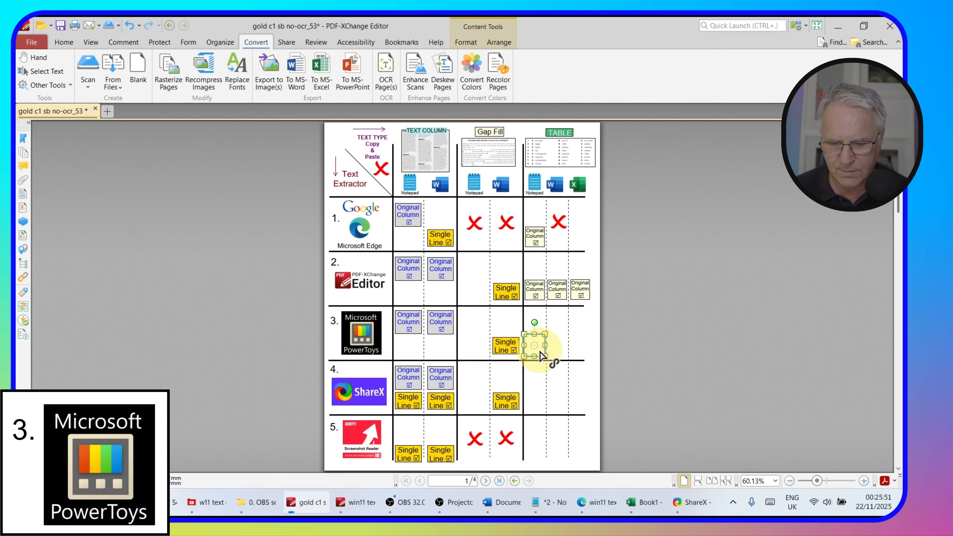
key("Delete")
left_click(554, 348)
key("Delete")
left_click(580, 349)
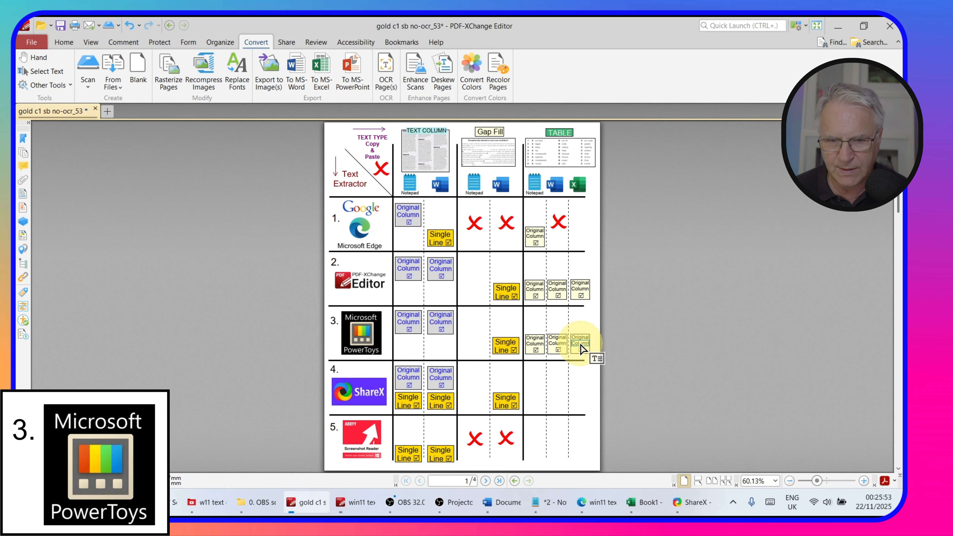
key("Delete")
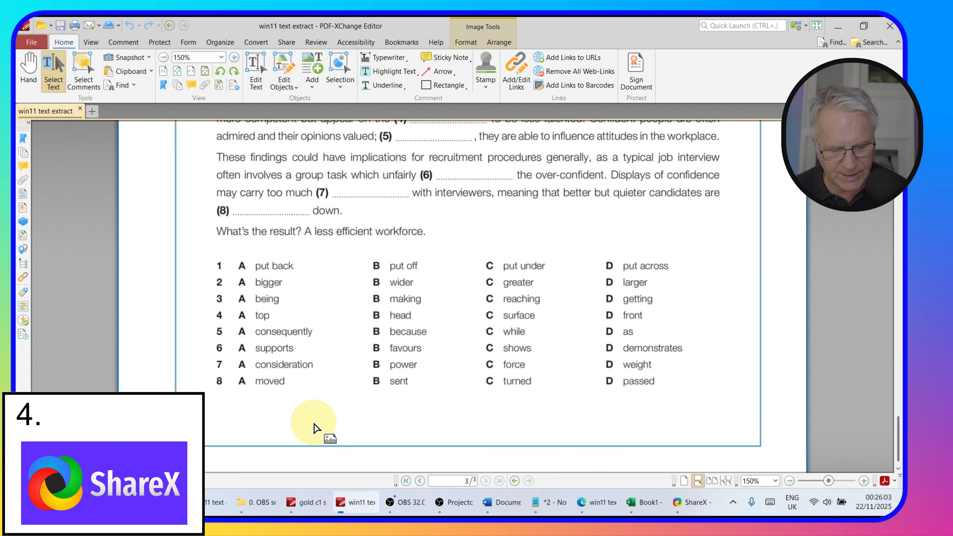
Capture the option table in win11 text extract with ShareX OCR and compare the result with Single line on and off.
key("alt+shift+s")
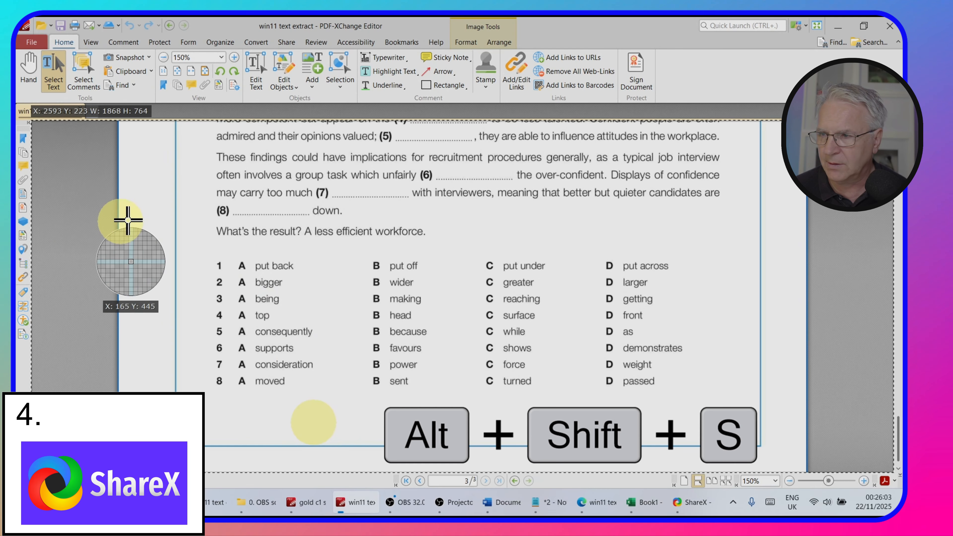
left_click_drag(208, 248, 696, 396)
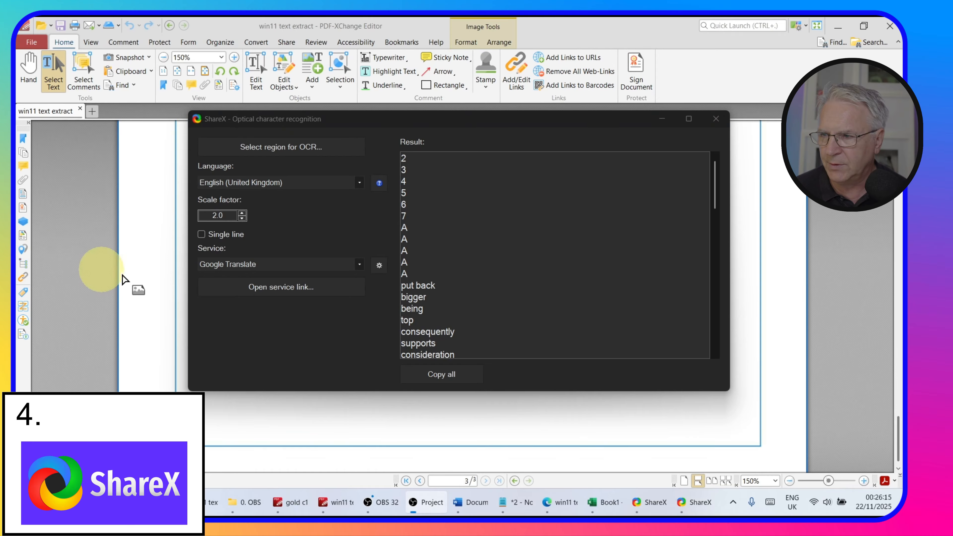
left_click(201, 235)
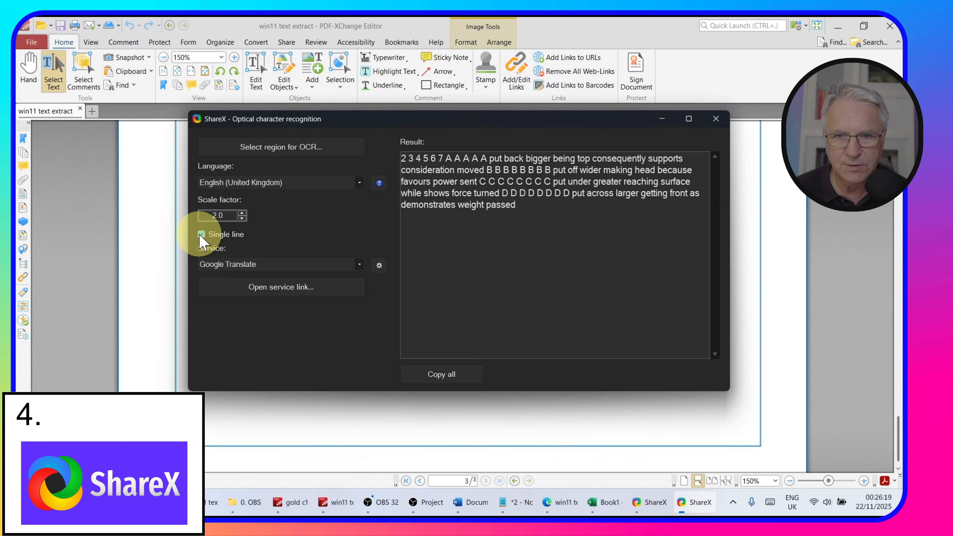
left_click(200, 234)
scroll(440, 255, "down", 10)
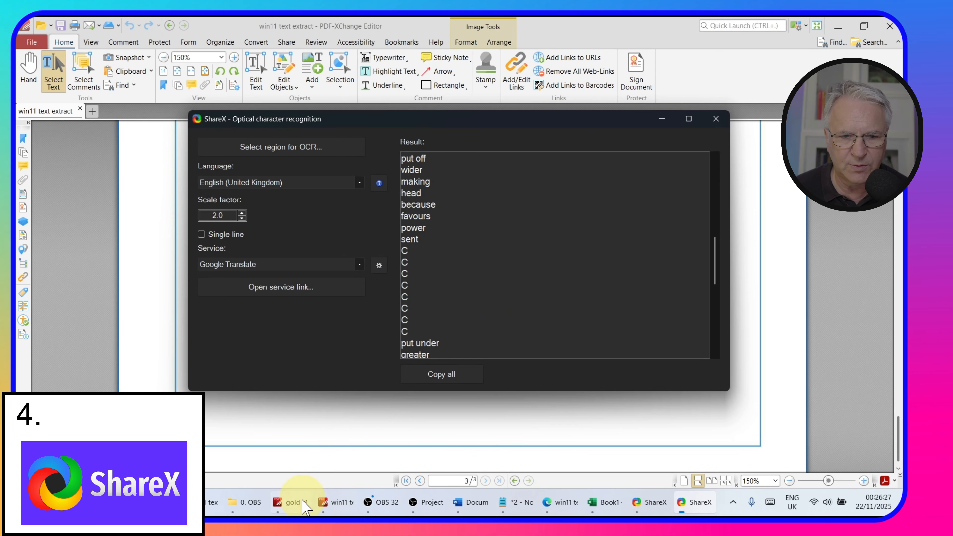
Mark ShareX's Table cells for Notepad, Word and Excel with Original Column in the comparison chart.
left_click(292, 505)
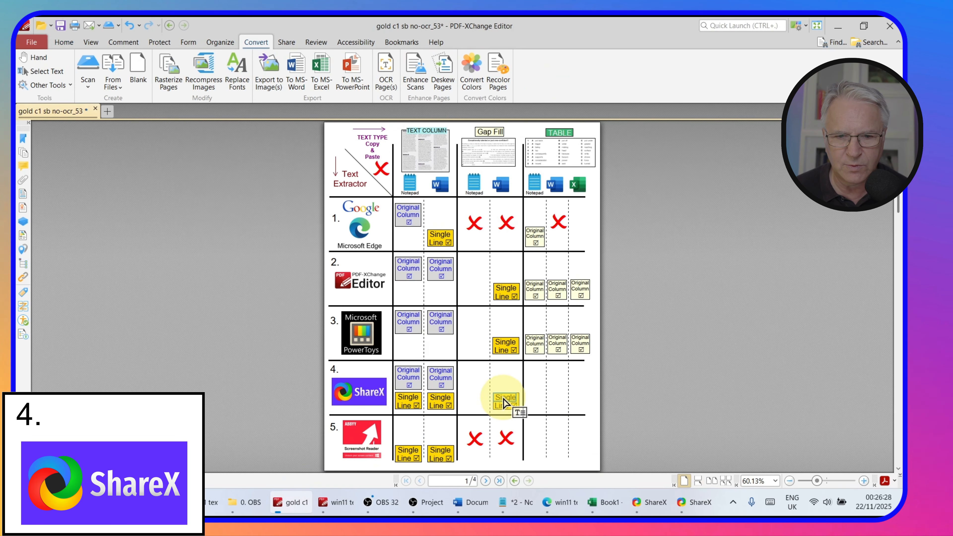
left_click(533, 401)
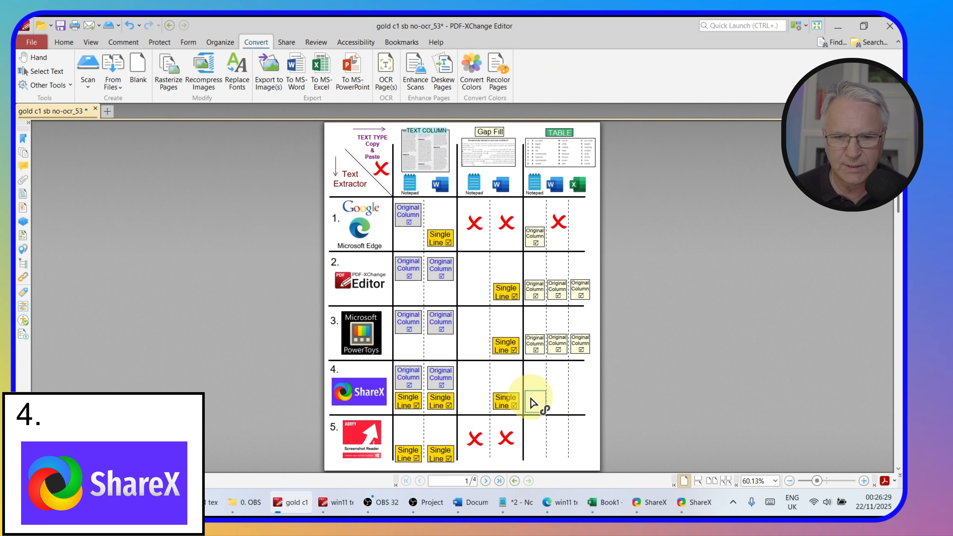
key("Delete")
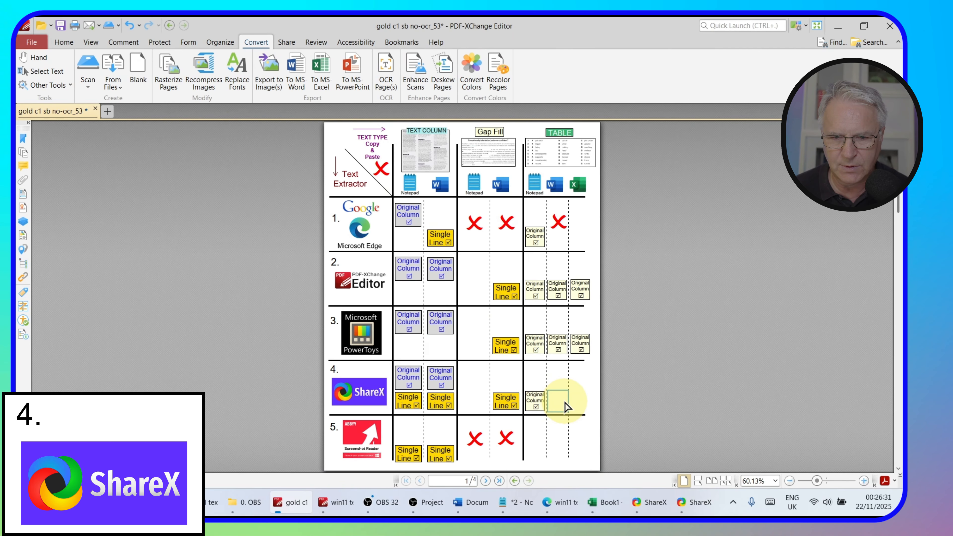
left_click(563, 404)
key("Delete")
left_click(586, 401)
key("Delete")
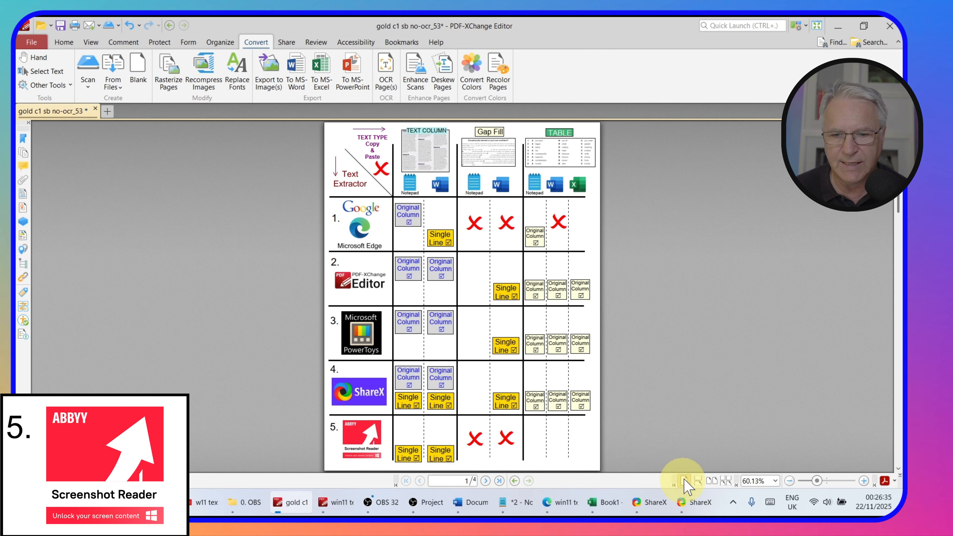
Capture the option table area in win11 text extract with ABBYY Screenshot Reader, sending it as Table to Clipboard.
left_click(829, 418)
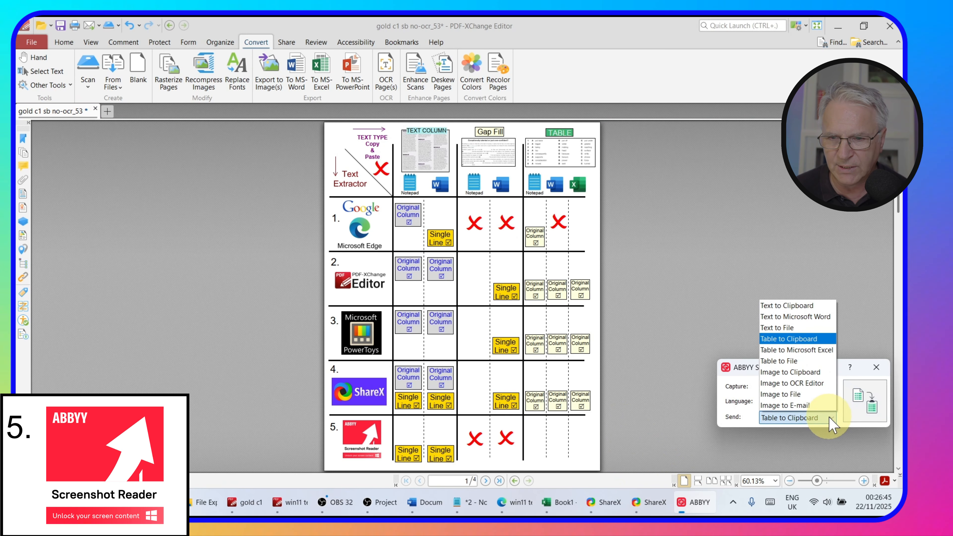
left_click(830, 420)
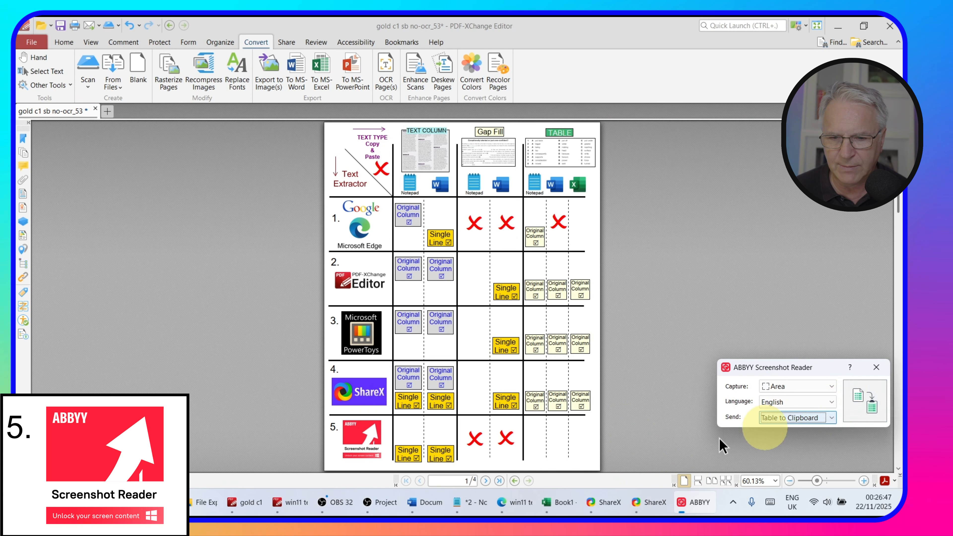
left_click(295, 503)
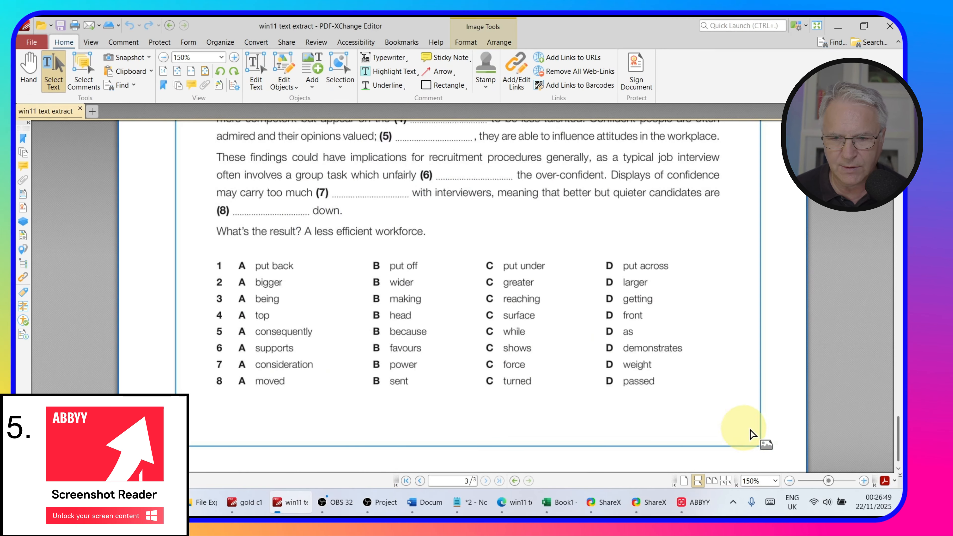
left_click(693, 505)
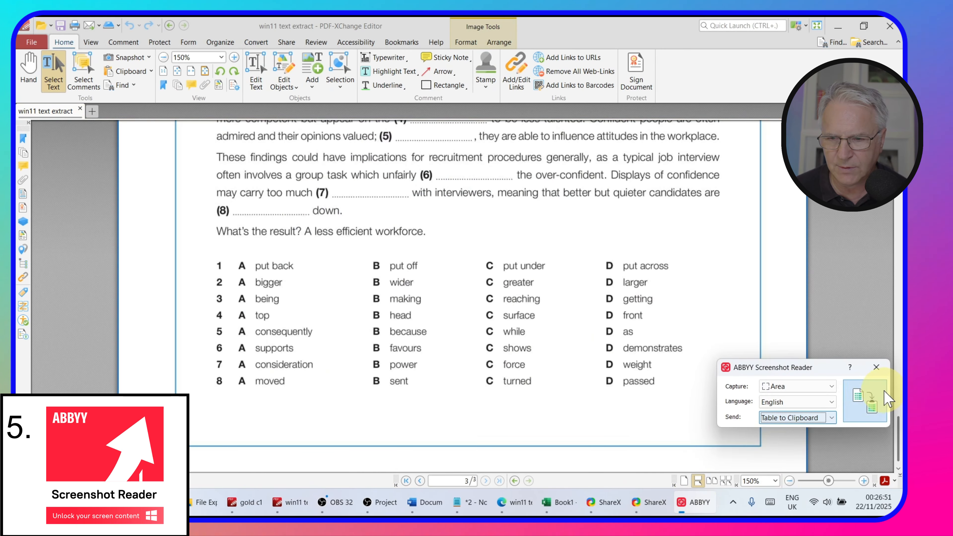
left_click(867, 397)
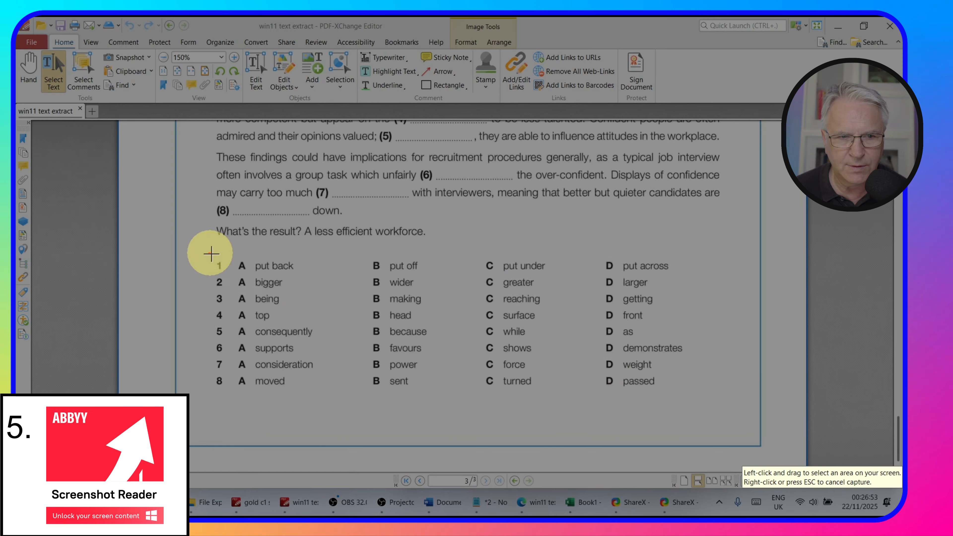
left_click_drag(209, 252, 704, 397)
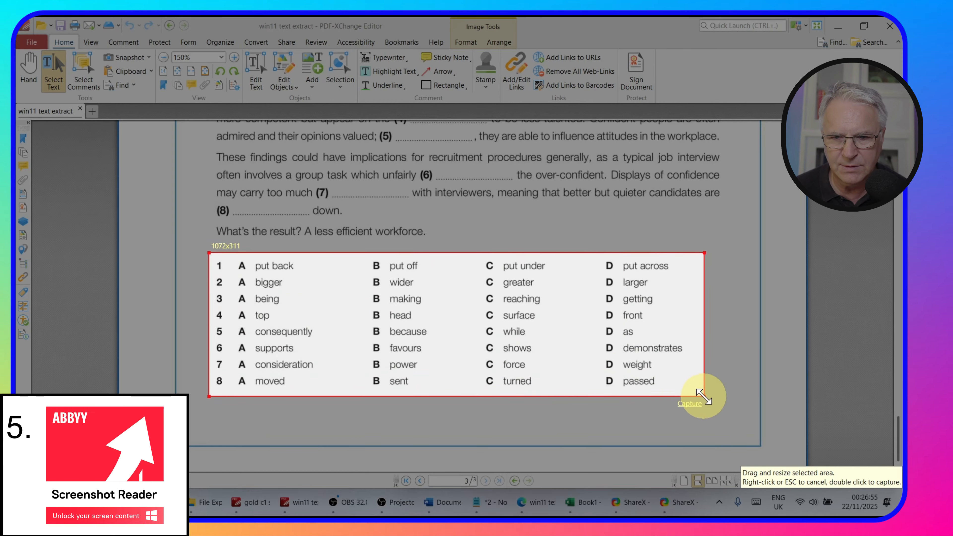
left_click(689, 404)
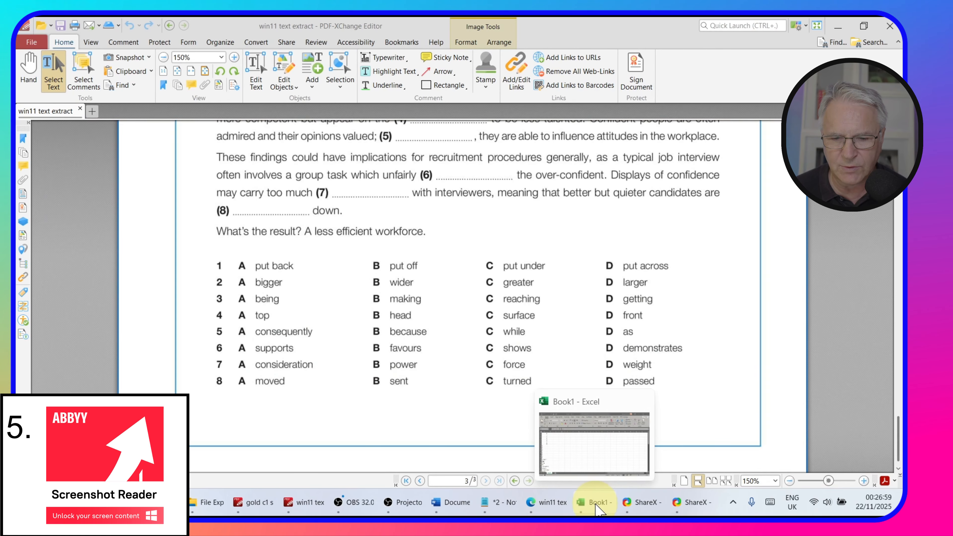
Undo the PowerToys paste in Excel and paste the ABBYY-captured option table at cell A1.
left_click(599, 507)
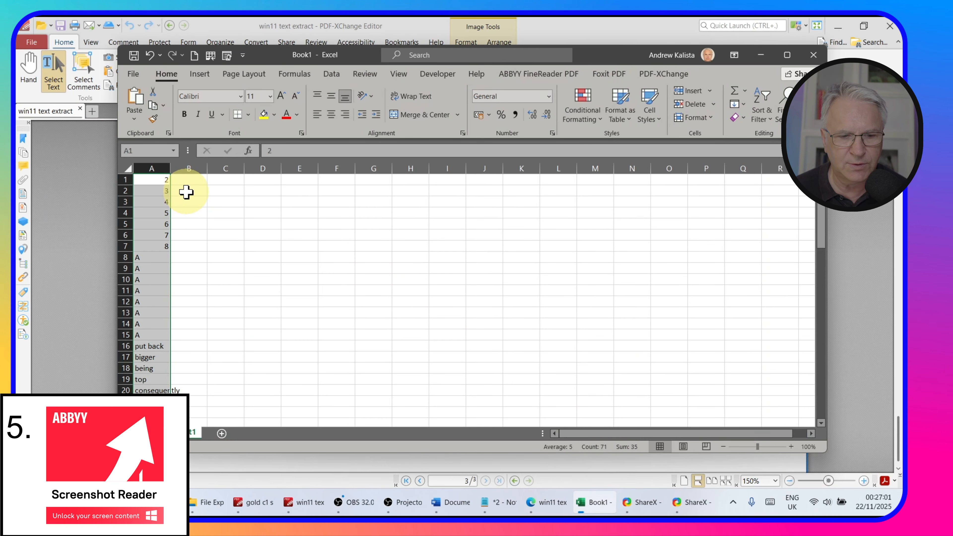
key("ctrl+z")
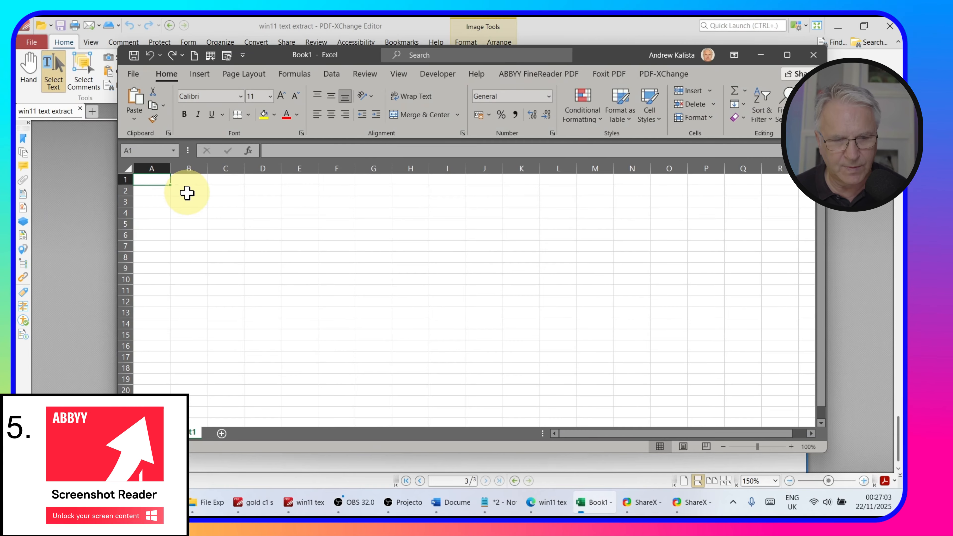
key("ctrl+v")
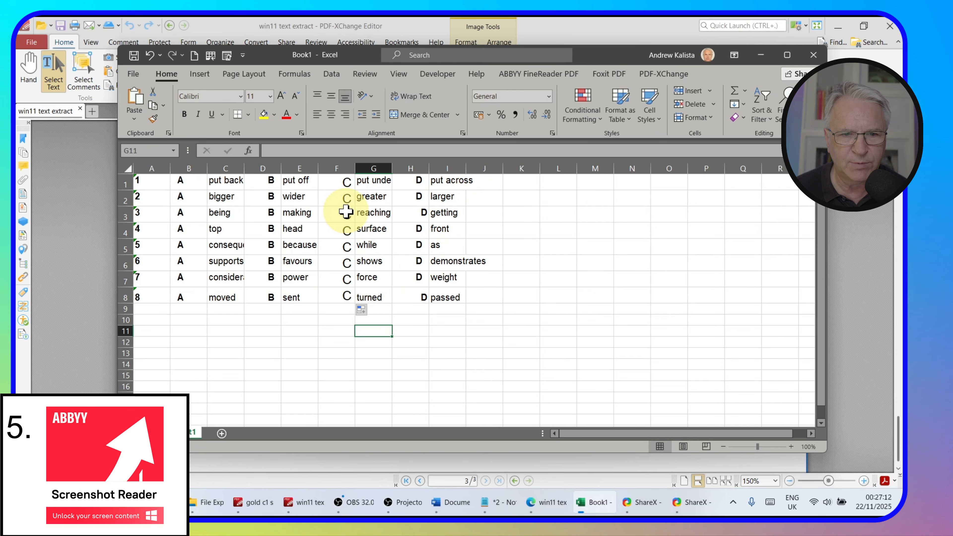
scroll(345, 212, "up", 2)
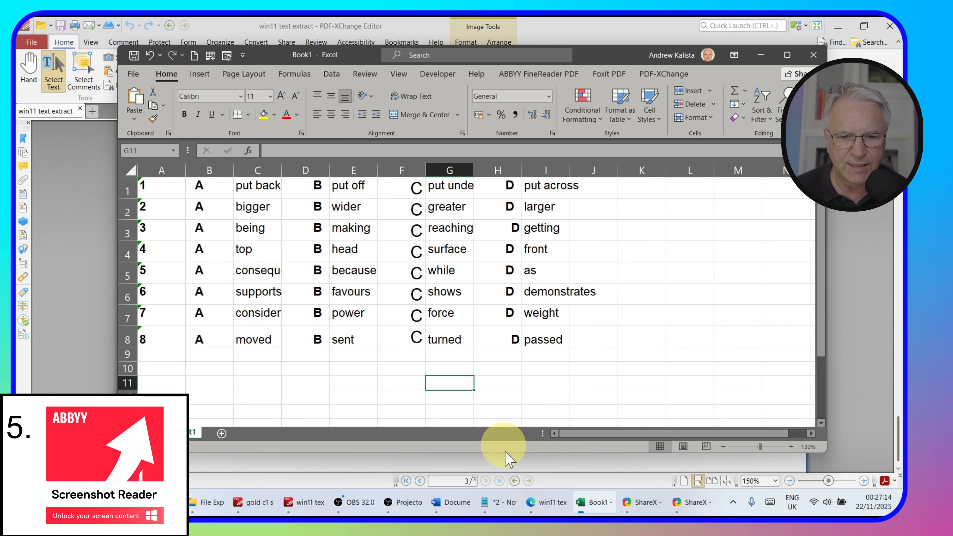
Replace all the Notepad text with the option table captured by ABBYY Screenshot Reader.
left_click(499, 503)
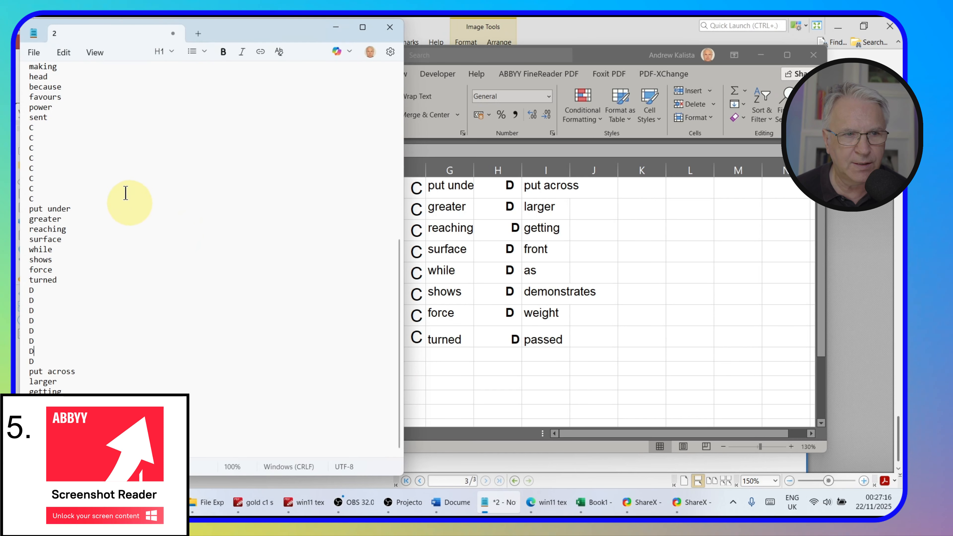
key("ctrl+a")
key("Delete")
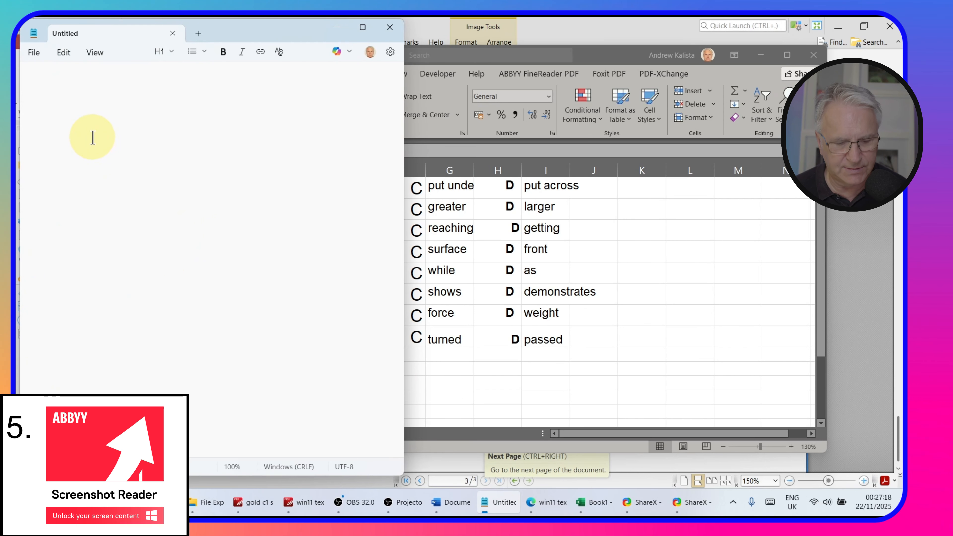
type("1\tA\tput back\tB\tput off\tC\tput under\tD\tput across 2\tA\tbigger\tB\twider\tC\tgreater\tD\tlarger 3\tA\tbeing\tB\tmaking\tc\treaching\tD\tgetting 4\tA\ttop\tB\thead\tc\tsurface\tD\tfront 5\tA\tconsequently\tB\tbecause\tc\twhile\tD\tas 6\tA\tsupports\tB\tfavours\tc\tshows\tD\tdemonstrates 7\tA\tconsideration\tB\tpower\tc\tforce\tD\tweight 8\tA\tmoved\tB\tsent\tc\tturned\tD\tpassed")
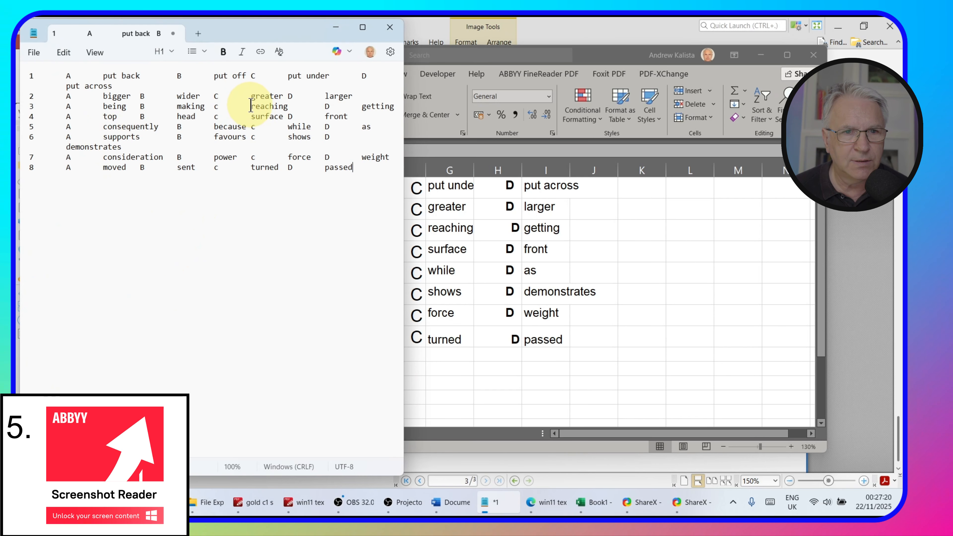
Clear the old text from the Word document and paste the ABBYY-captured option table onto a landscape page.
left_click(466, 510)
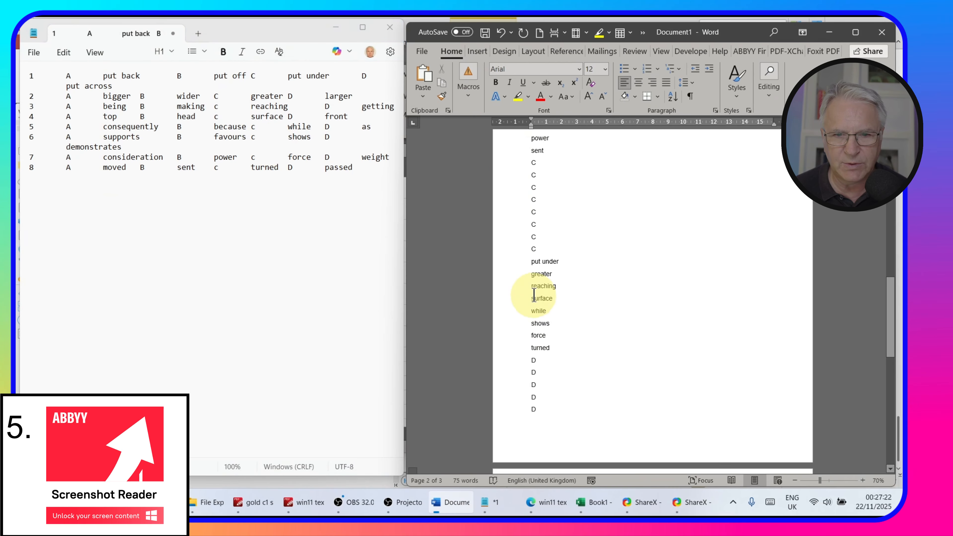
scroll(591, 365, "down", 5)
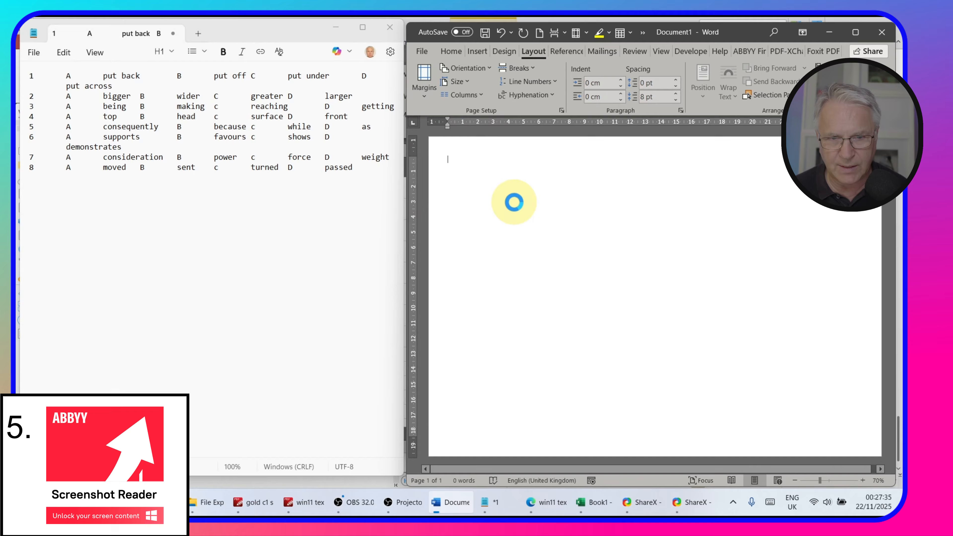
type("1\tAput back\tB\tput off\tC\tput under\tD\tput across 2\tAbigger\tB\twider\tC\tgreater\tD\tlarger 3\tAbeing\tB\tmaking\tc\treaching\tD\tgetting 4\tAtop\tB\thead\tc\tsurface\tD\tfront 5\tAconsequently\tB\tbecause\tc\twhile\tD\tas 6\tAsupports\tB\tfavours\tc\tshows\tD\tdemonstrates 7\tAconsideration\tB\tpower\tc\tforce\tD\tweight 8\tAmoved\tB\tsent\tc\tturned\tD\tpassed")
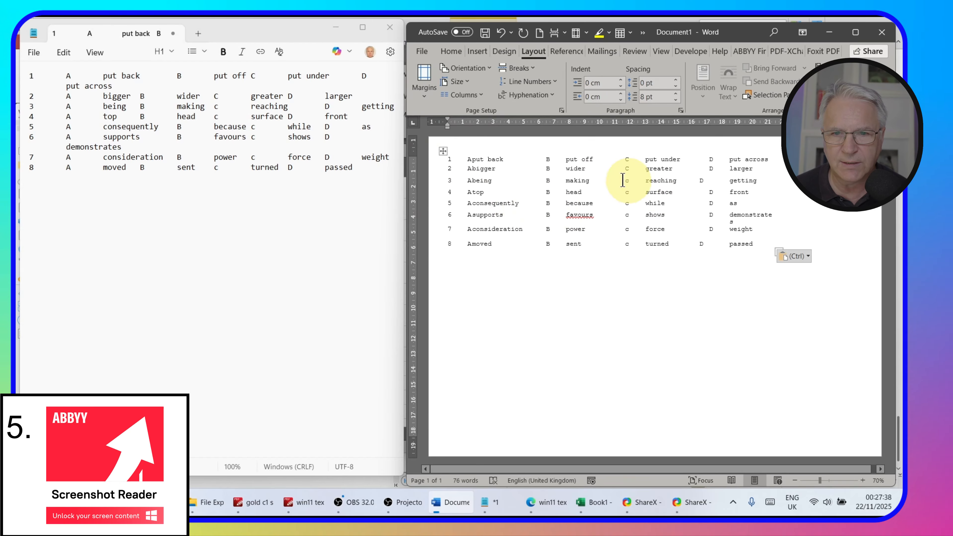
Apply All Borders to the whole pasted option table in Word.
left_click(443, 151)
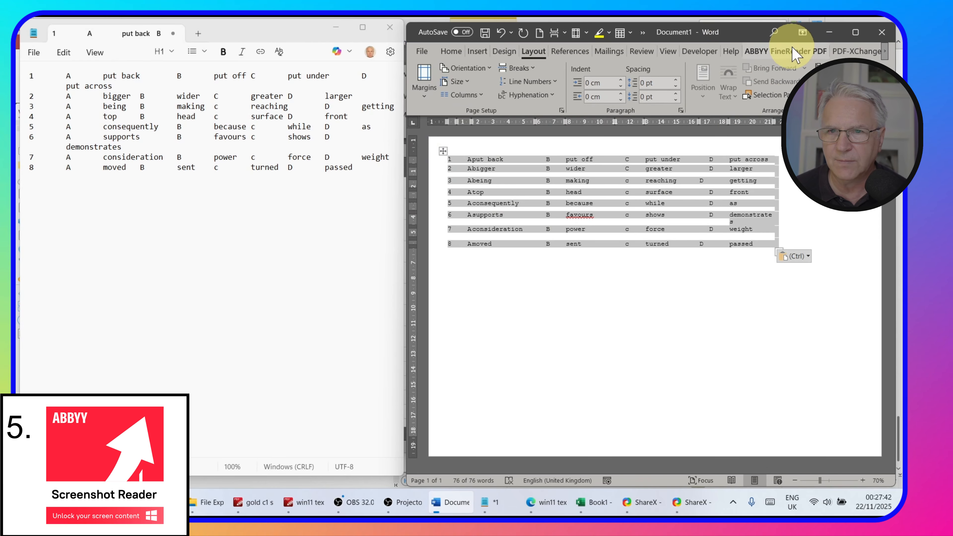
left_click(647, 49)
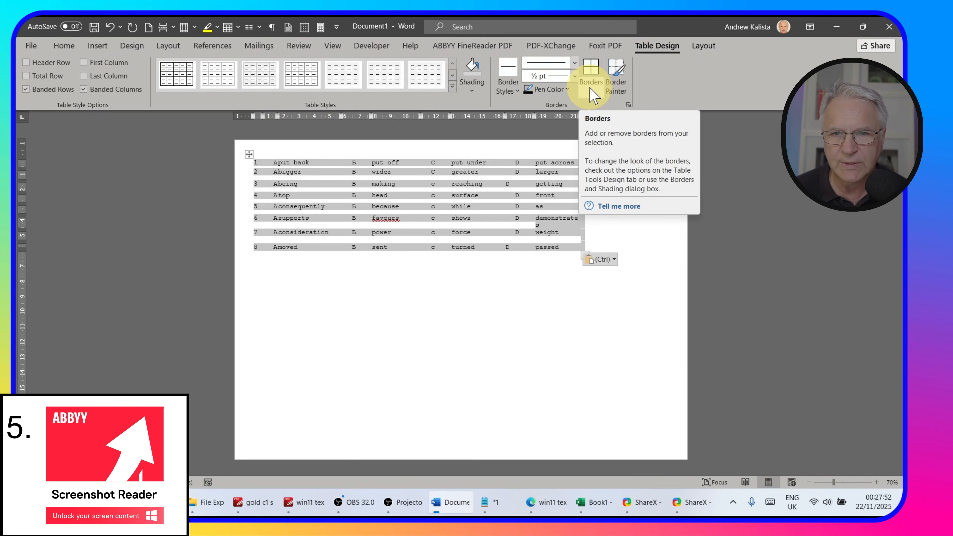
left_click(594, 93)
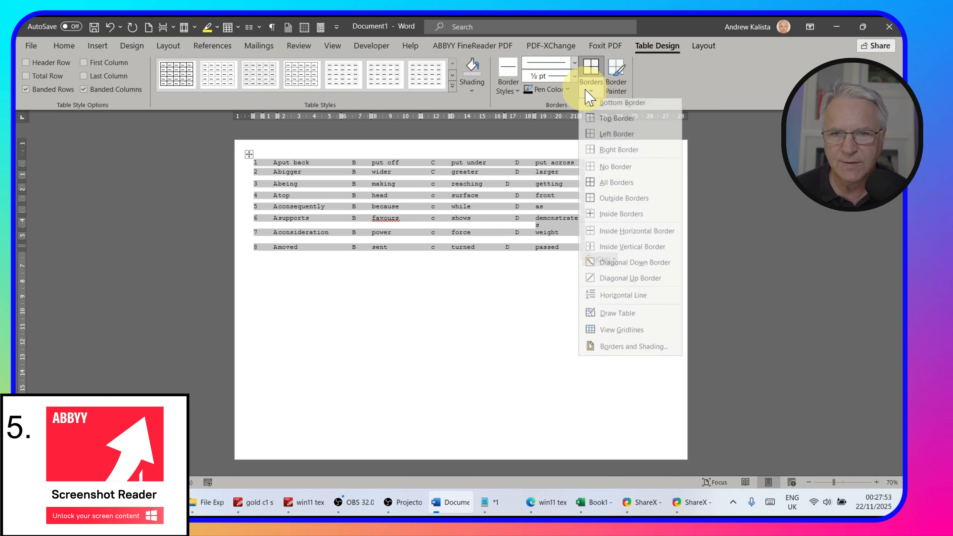
left_click(600, 190)
left_click(613, 199)
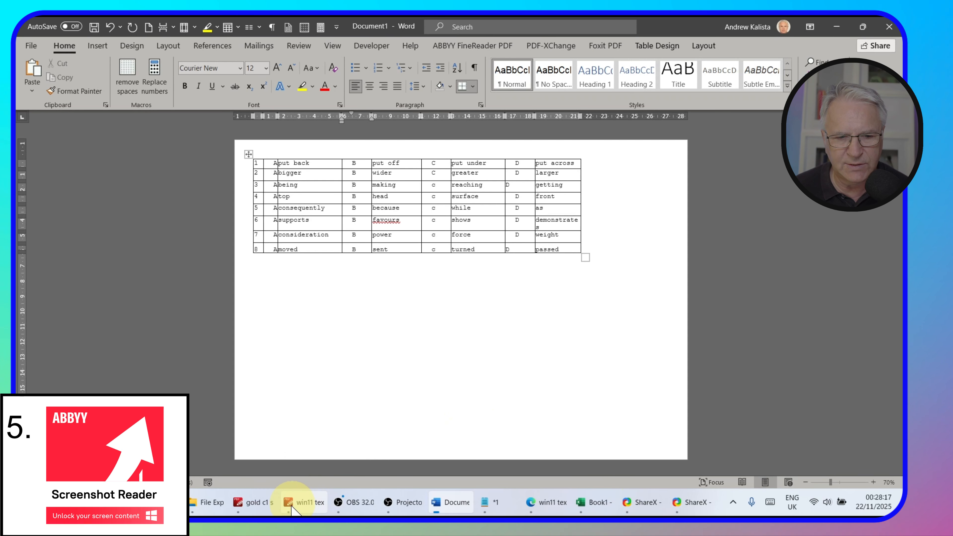
Mark ABBYY Screenshot Reader's Table cells in the comparison chart with Original Column for Notepad and Table ? for Word and Excel.
left_click(250, 502)
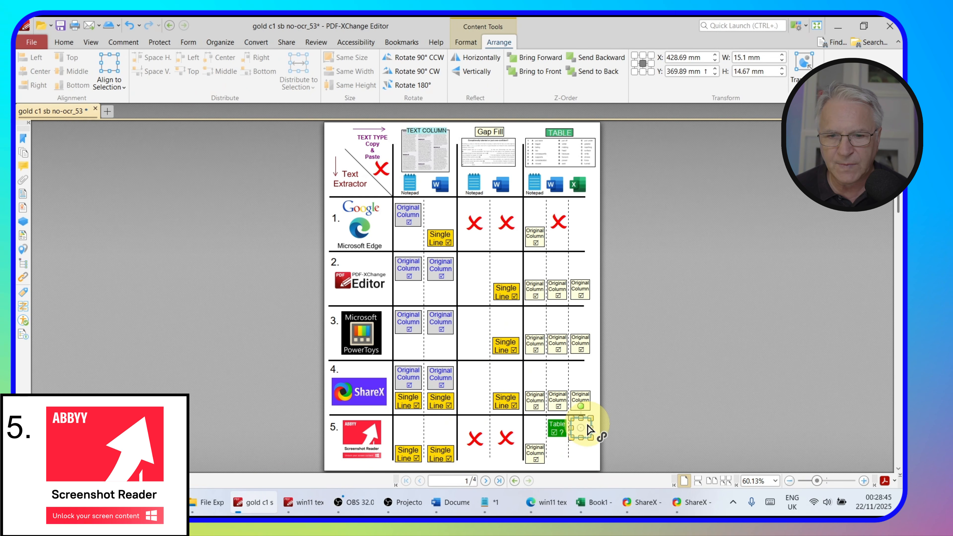
key("Delete")
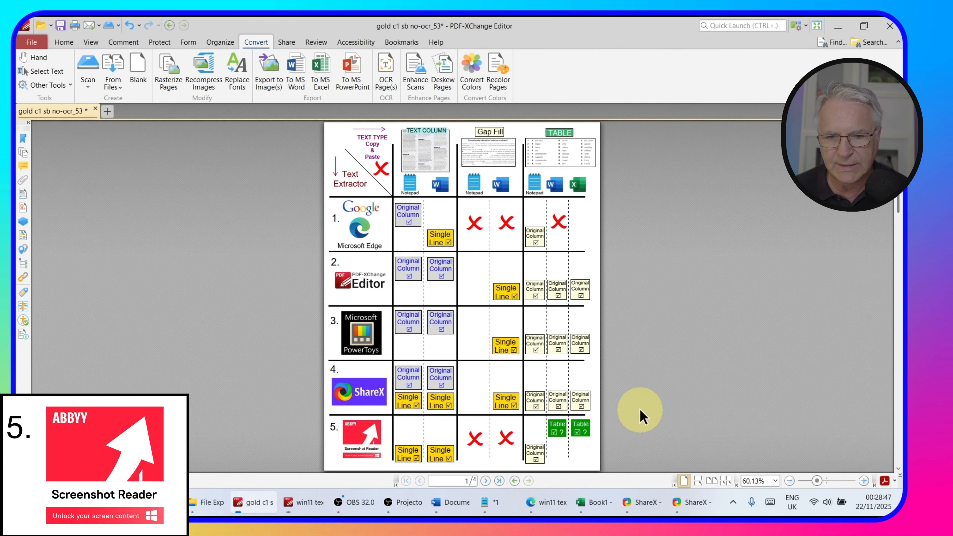